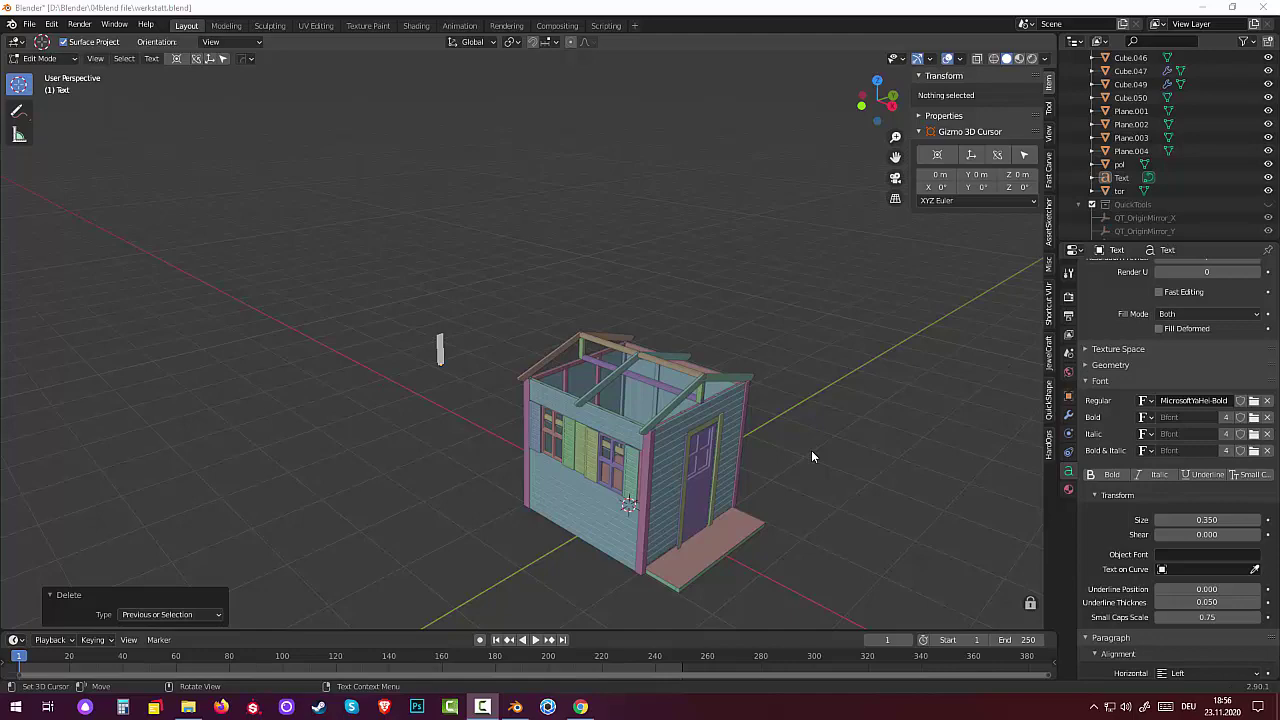
# Examine the shed from several angles, including the floor framing on its underside.
pyautogui.moveTo(782, 362); pyautogui.dragTo(753, 371, button='middle')
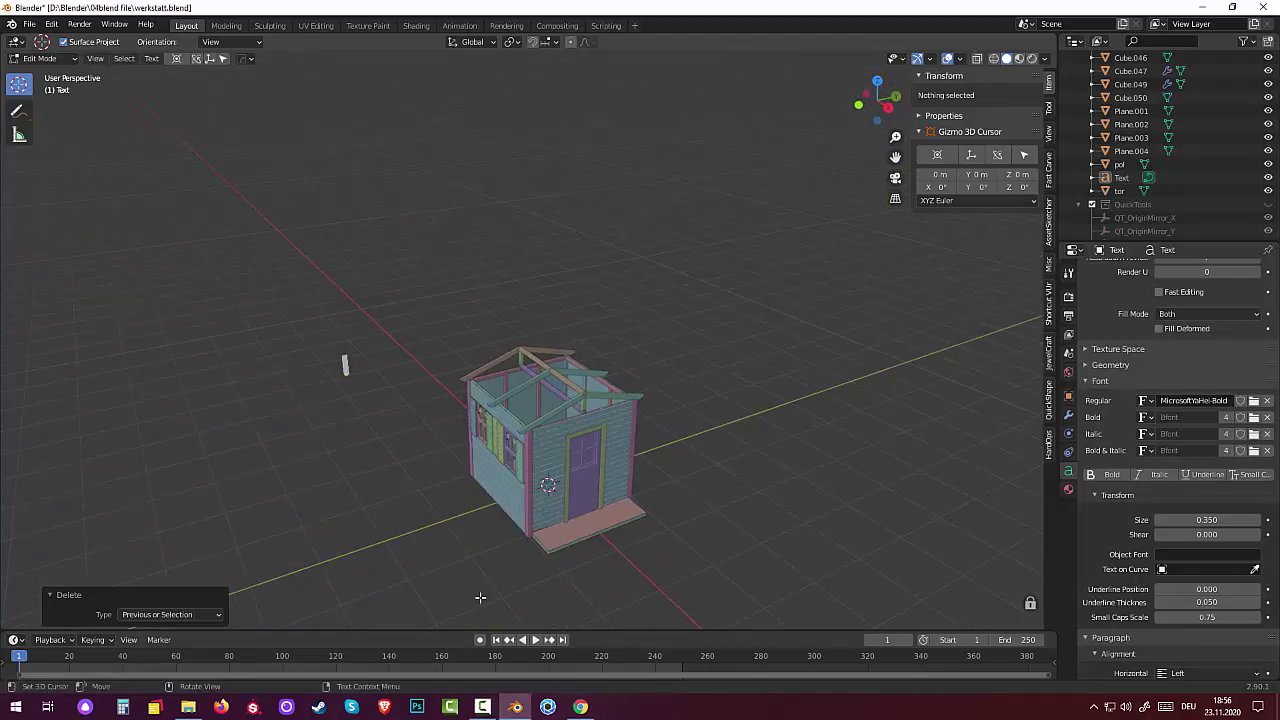
pyautogui.scroll(2, 468, 558)
pyautogui.scroll(-2, 510, 515)
pyautogui.moveTo(543, 484); pyautogui.dragTo(565, 467, button='middle')
pyautogui.moveTo(776, 450); pyautogui.dragTo(730, 464, button='middle')
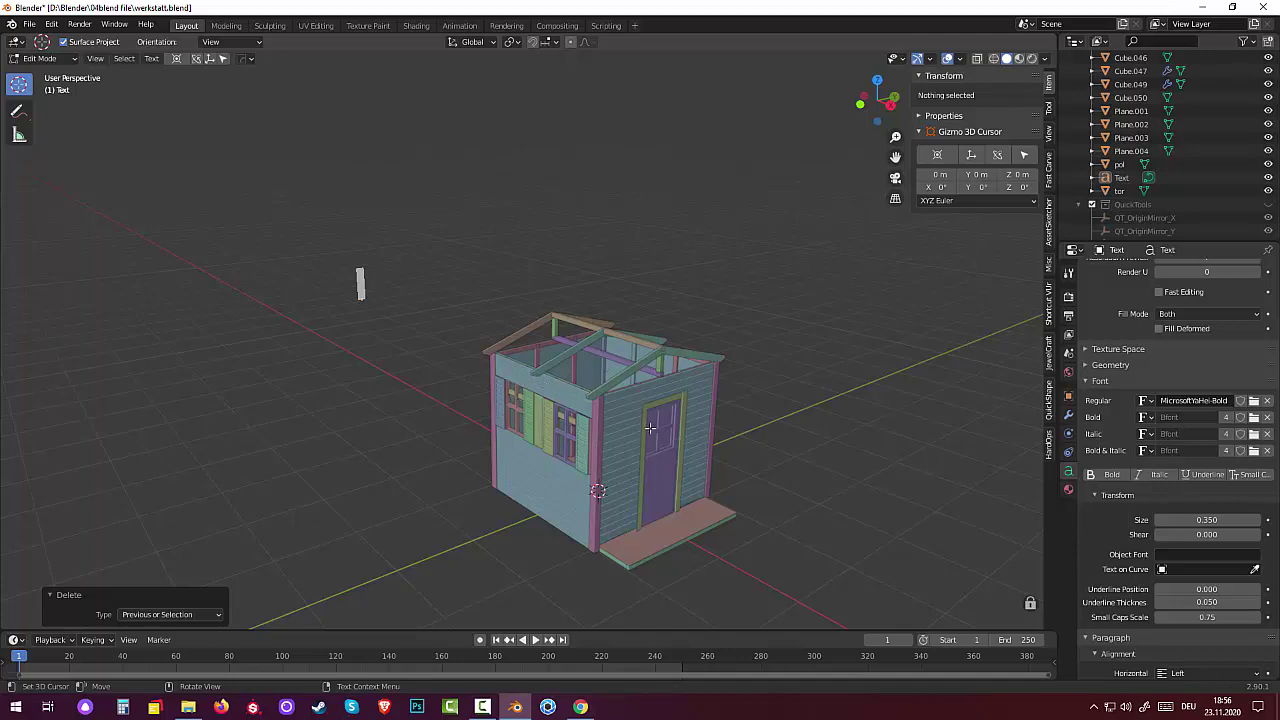
pyautogui.moveTo(650, 428); pyautogui.dragTo(614, 366, button='middle')
pyautogui.scroll(2, 636, 293)
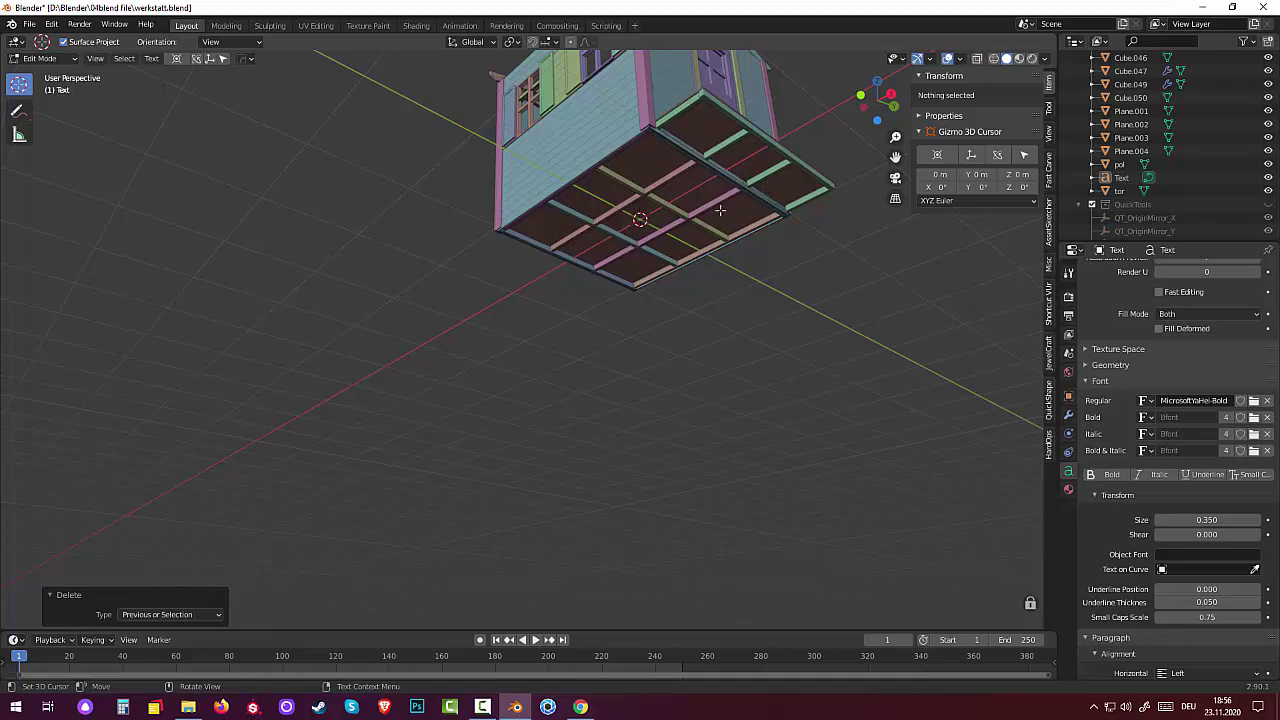
pyautogui.moveTo(737, 197); pyautogui.dragTo(726, 285, button='middle')
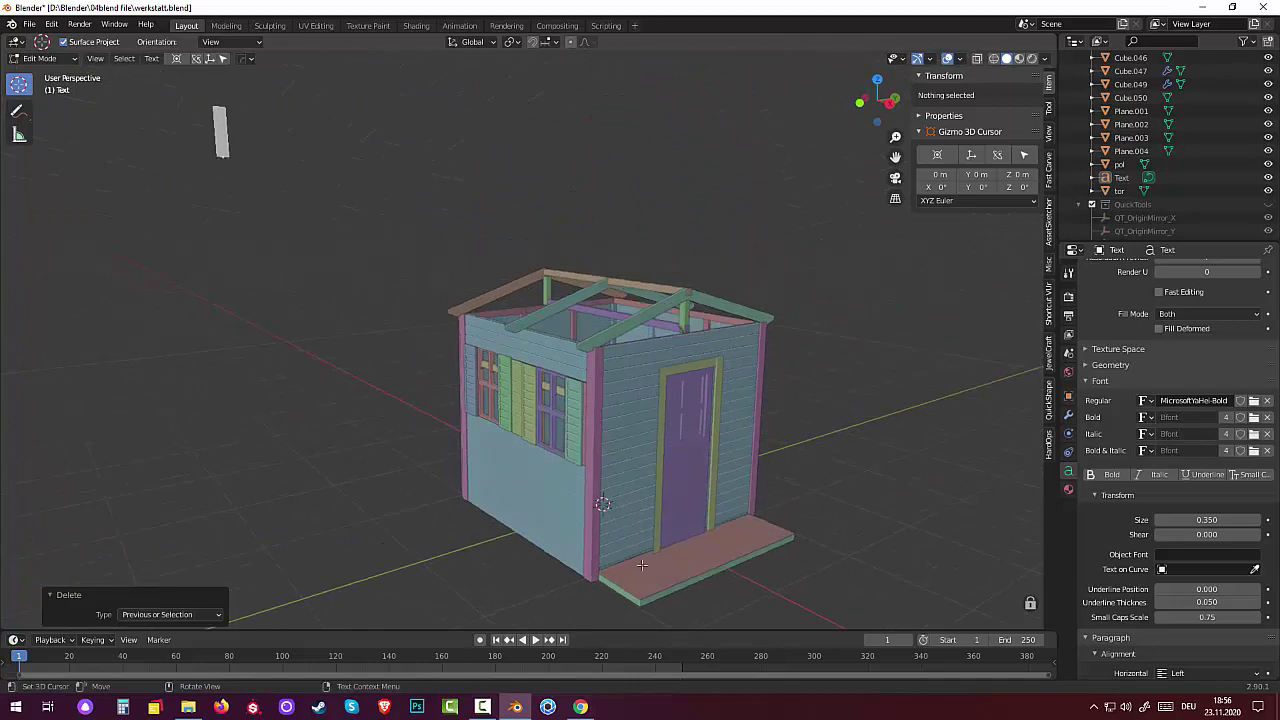
pyautogui.moveTo(735, 536); pyautogui.dragTo(659, 460, button='middle')
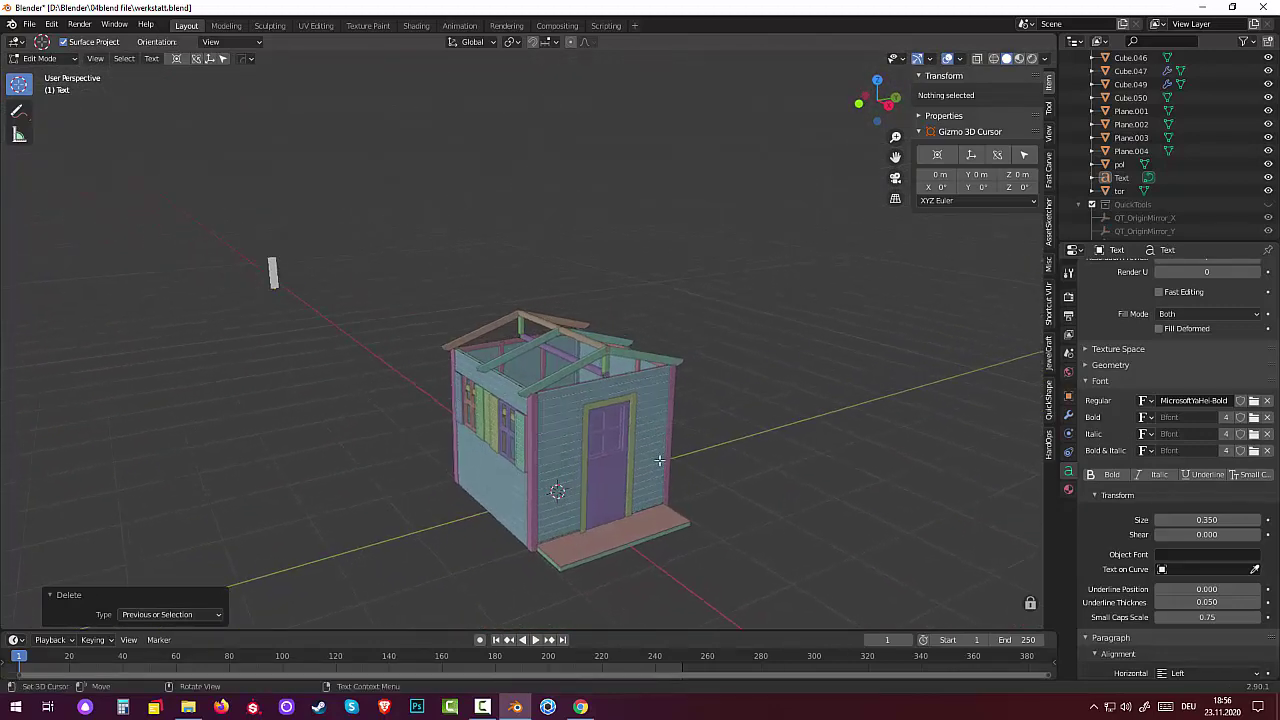
# Place the 3D cursor on the front wall beside the door and switch to Object Mode.
pyautogui.click(554, 421)
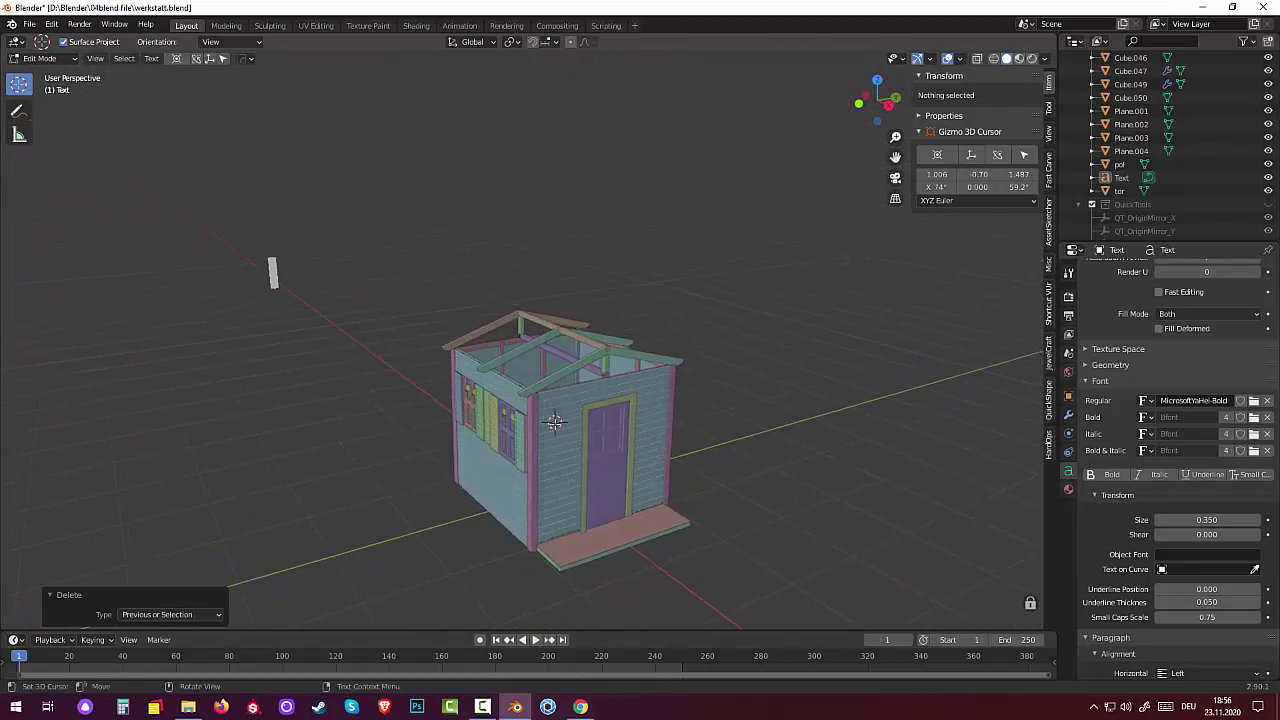
pyautogui.click(36, 60)
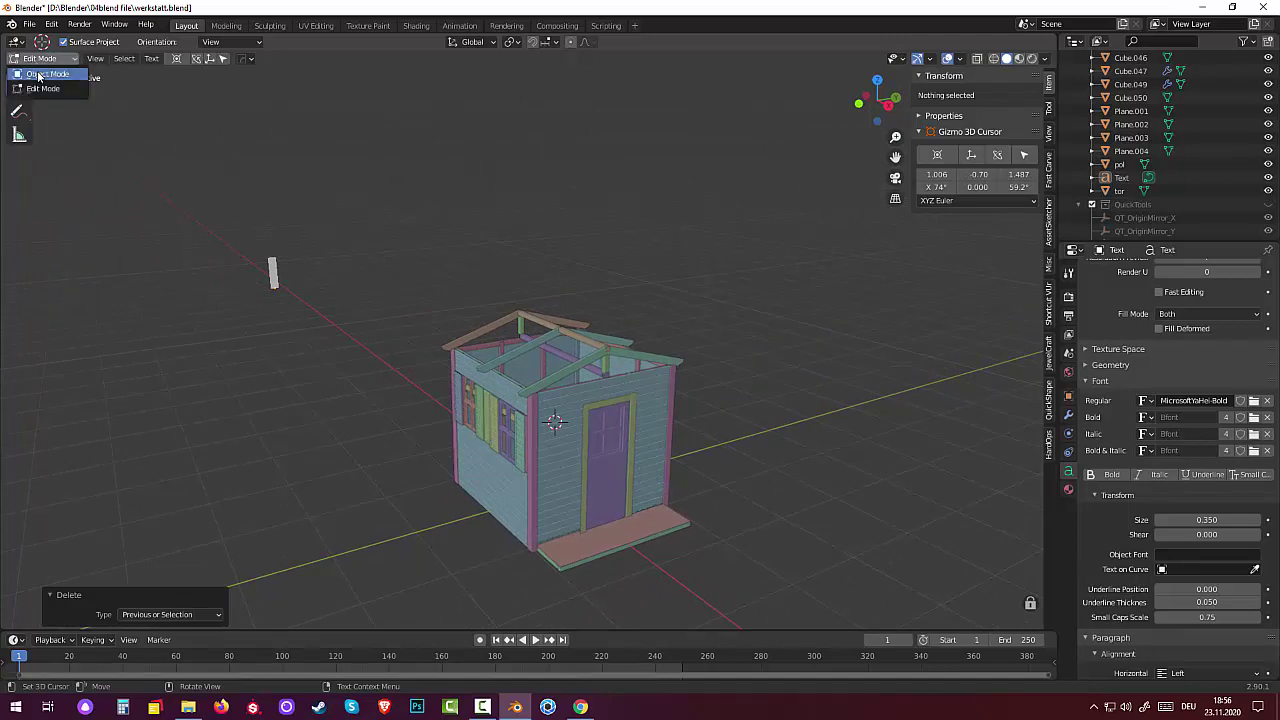
pyautogui.click(40, 74)
# Select the floor plate and then the shed's wall body to inspect each part.
pyautogui.click(609, 542)
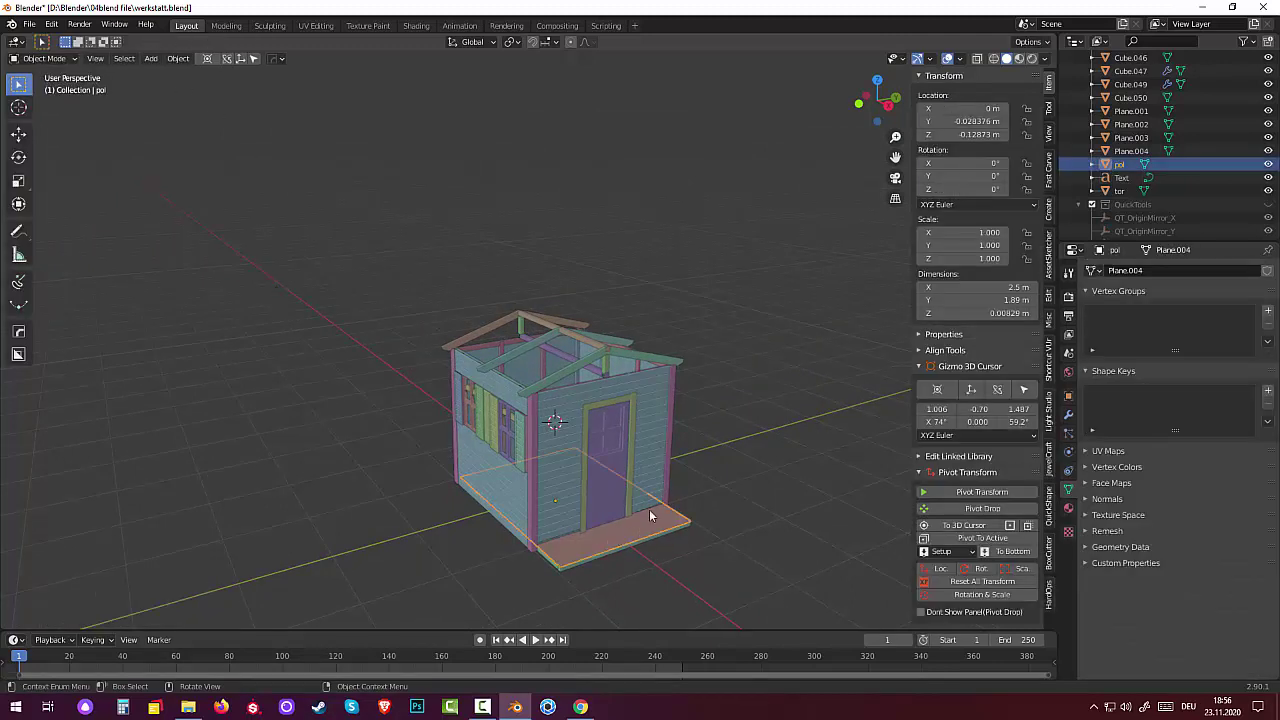
pyautogui.moveTo(632, 535); pyautogui.dragTo(625, 548, button='middle')
pyautogui.click(628, 443)
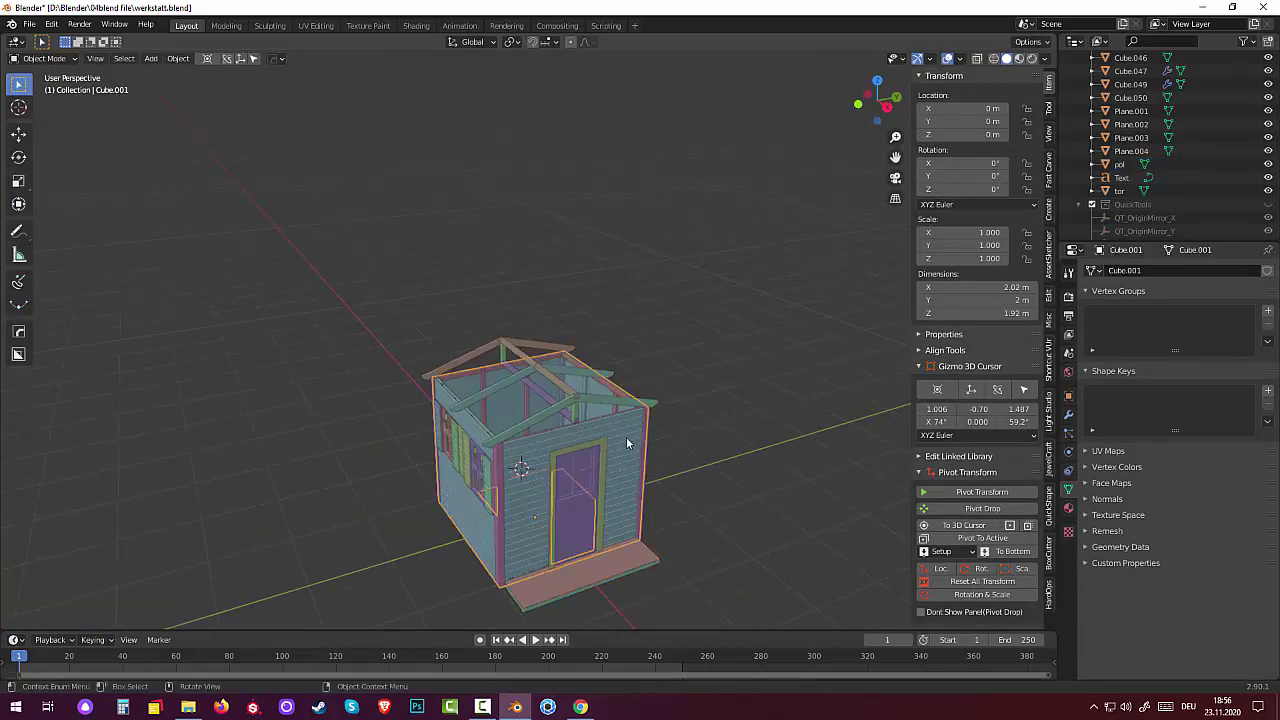
pyautogui.moveTo(672, 484); pyautogui.dragTo(694, 471, button='middle')
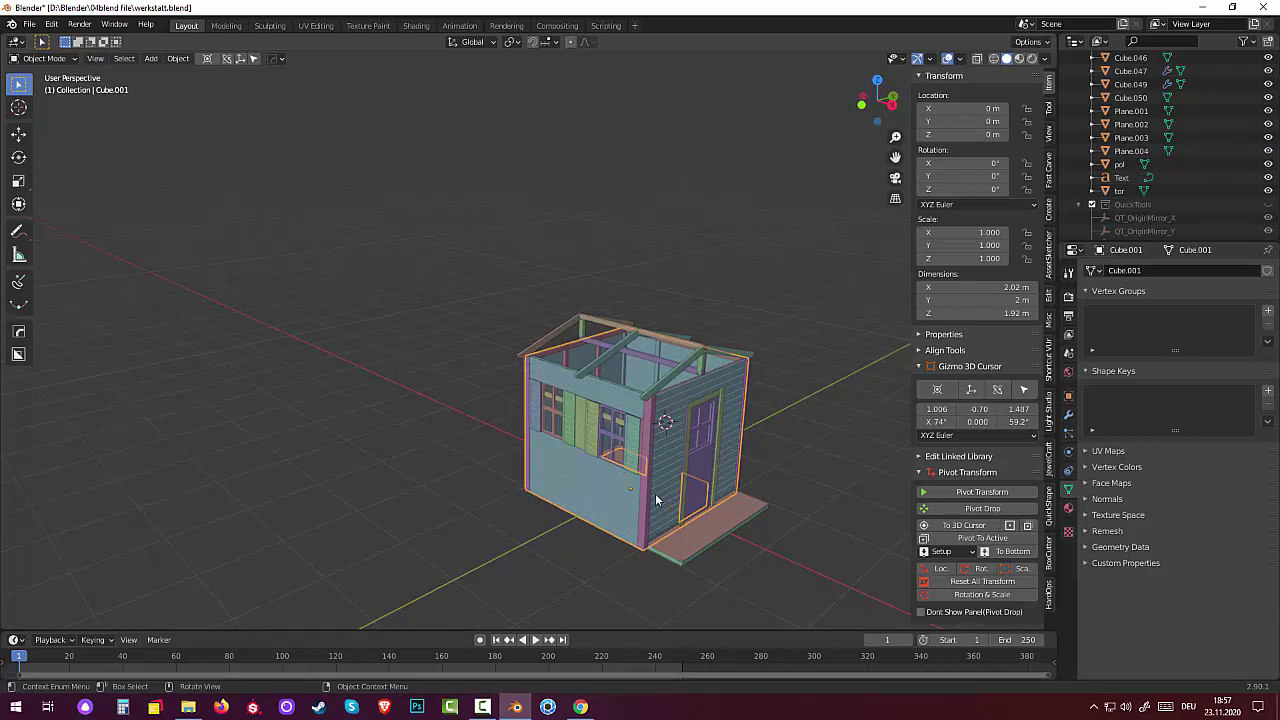
# Select both window frames in the side wall for a closer look.
pyautogui.scroll(3, 656, 498)
pyautogui.scroll(2, 654, 500)
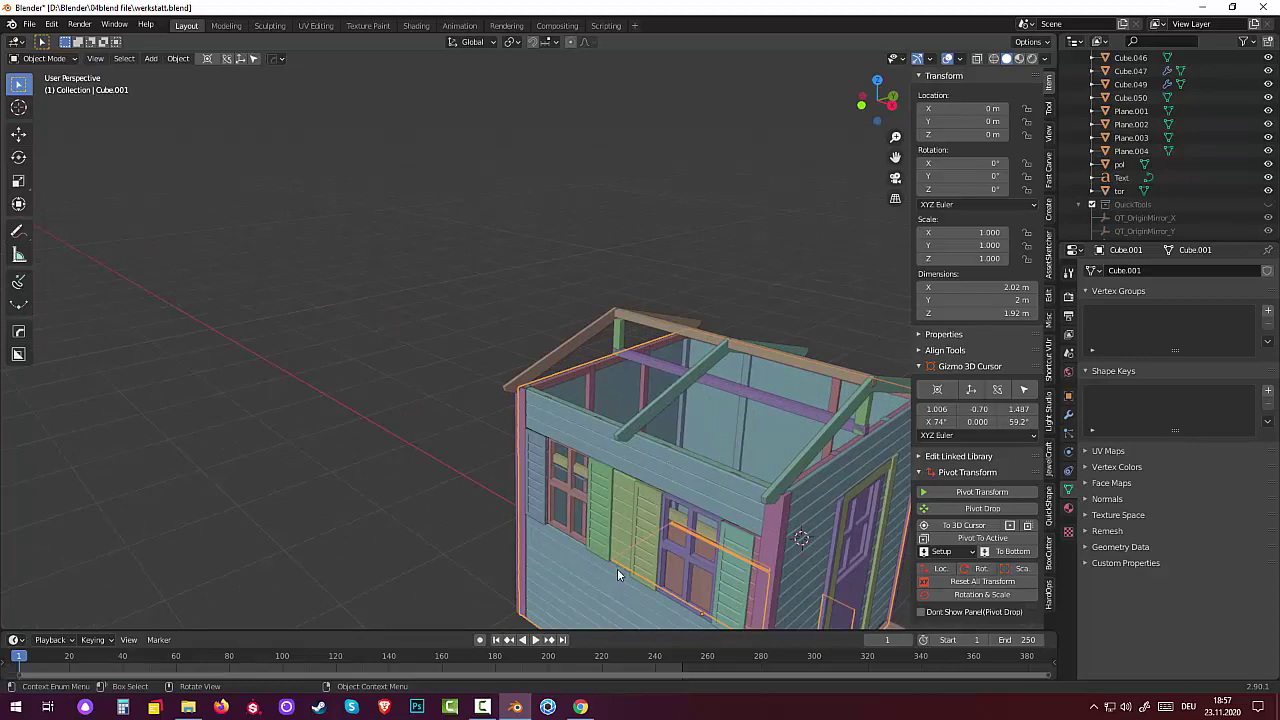
pyautogui.scroll(-4, 617, 574)
pyautogui.moveTo(632, 514); pyautogui.dragTo(502, 522, button='middle')
pyautogui.scroll(5, 616, 519)
pyautogui.scroll(-2, 596, 468)
pyautogui.scroll(2, 569, 524)
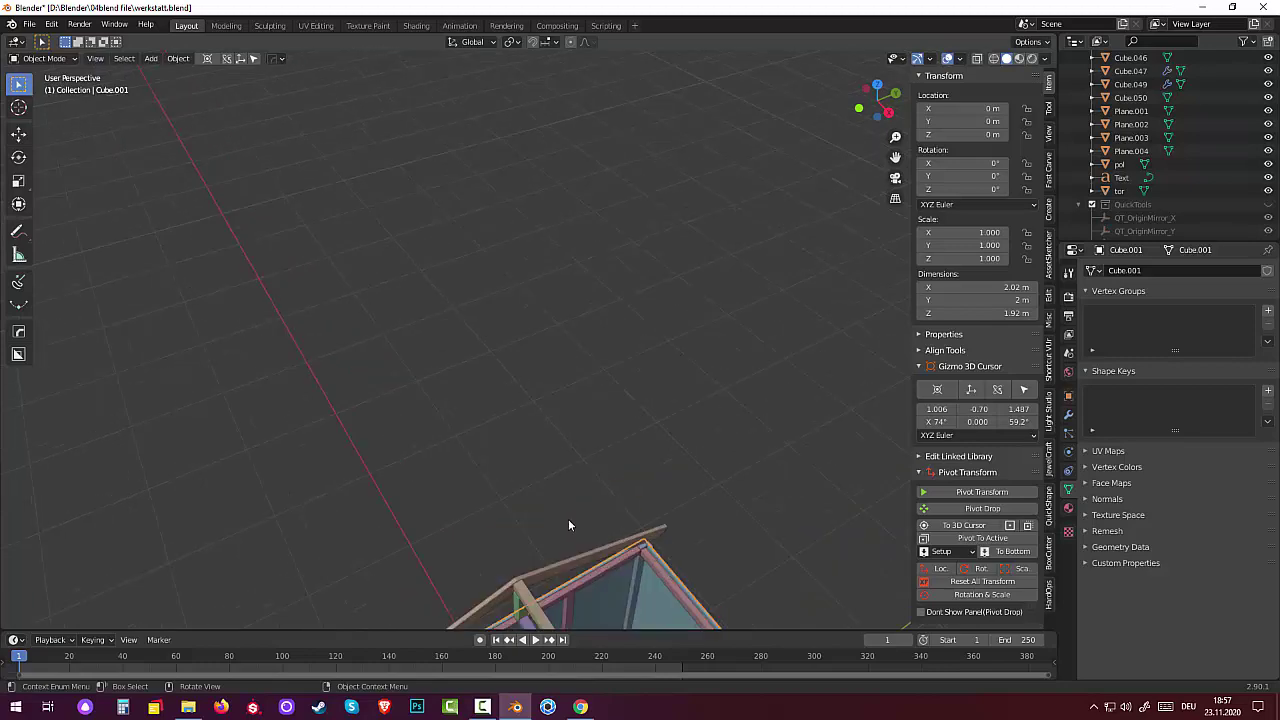
pyautogui.moveTo(576, 551); pyautogui.dragTo(429, 383, button='middle')
pyautogui.click(663, 300)
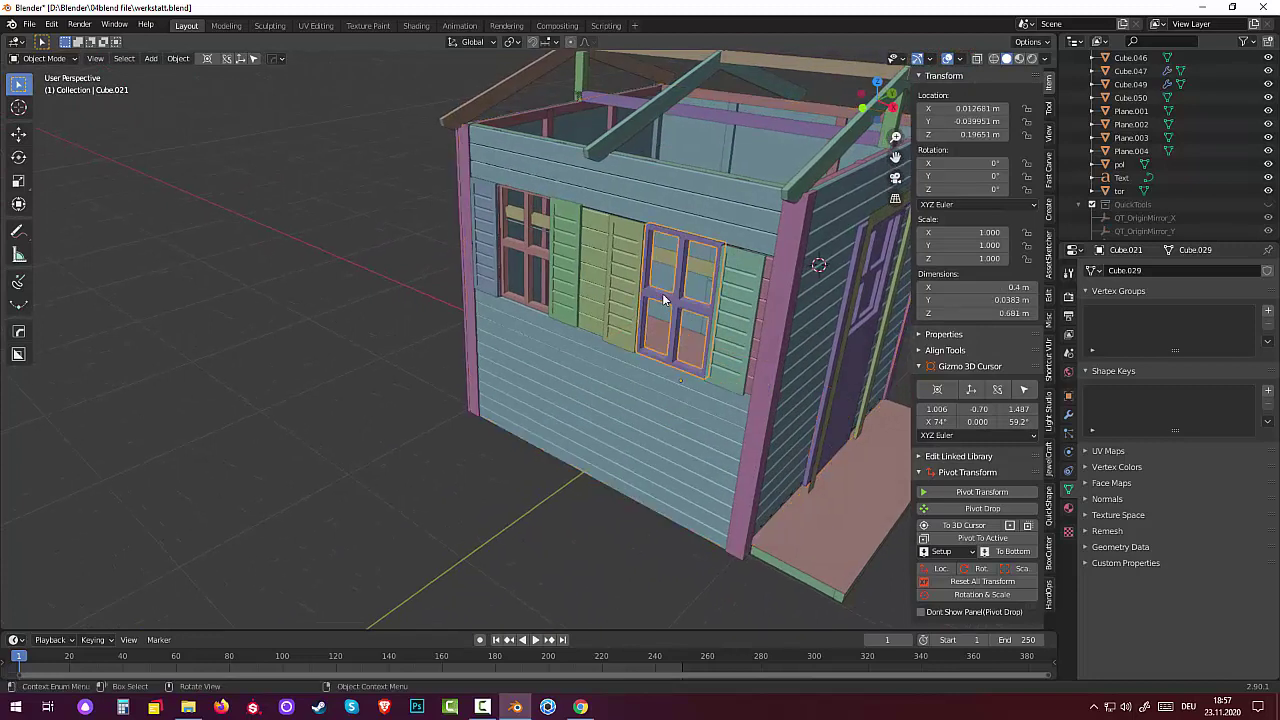
pyautogui.keyDown('shift'); pyautogui.click(506, 292); pyautogui.keyUp('shift')
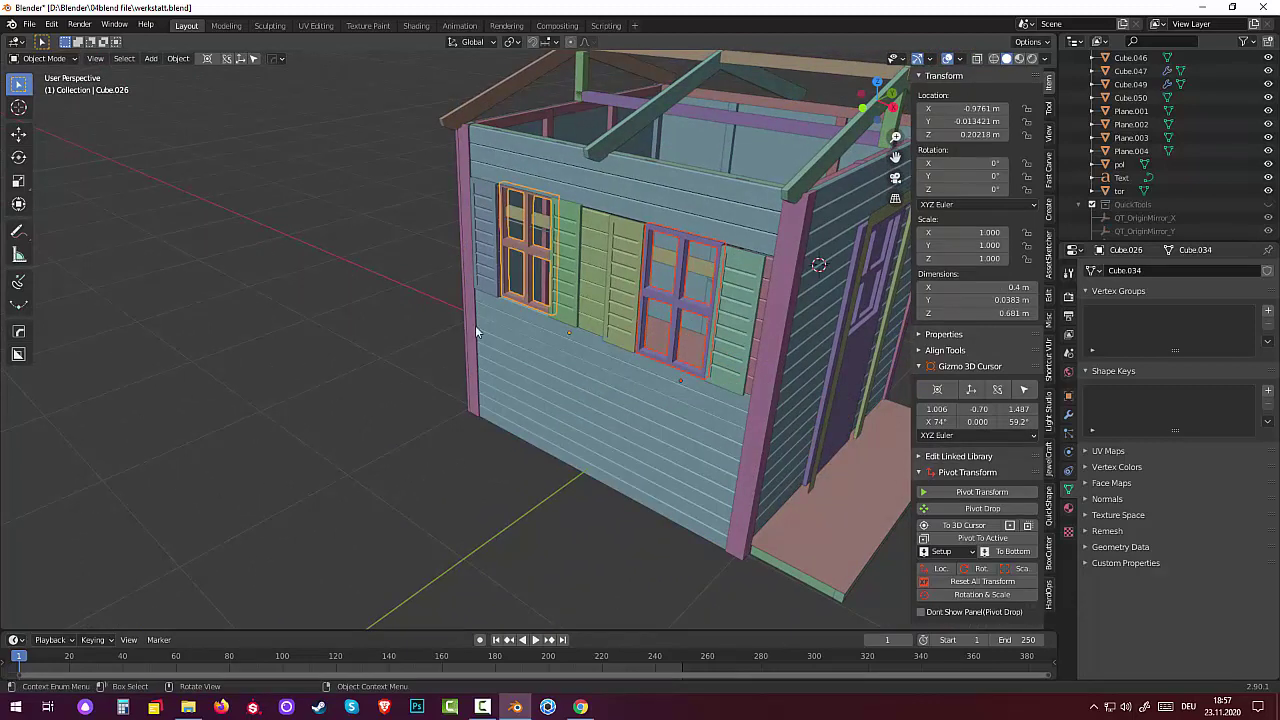
# Select the four slatted shutters beside the side wall's windows and inspect them.
pyautogui.click(735, 316)
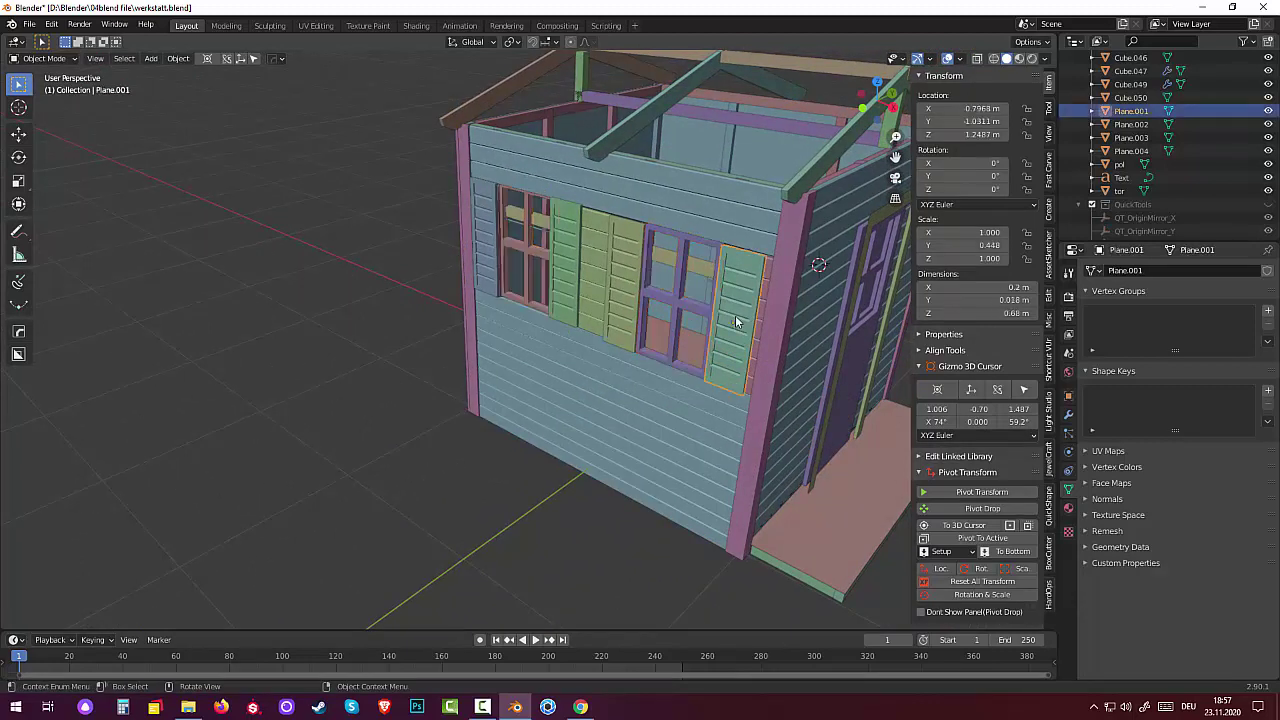
pyautogui.keyDown('shift'); pyautogui.click(622, 288); pyautogui.keyUp('shift')
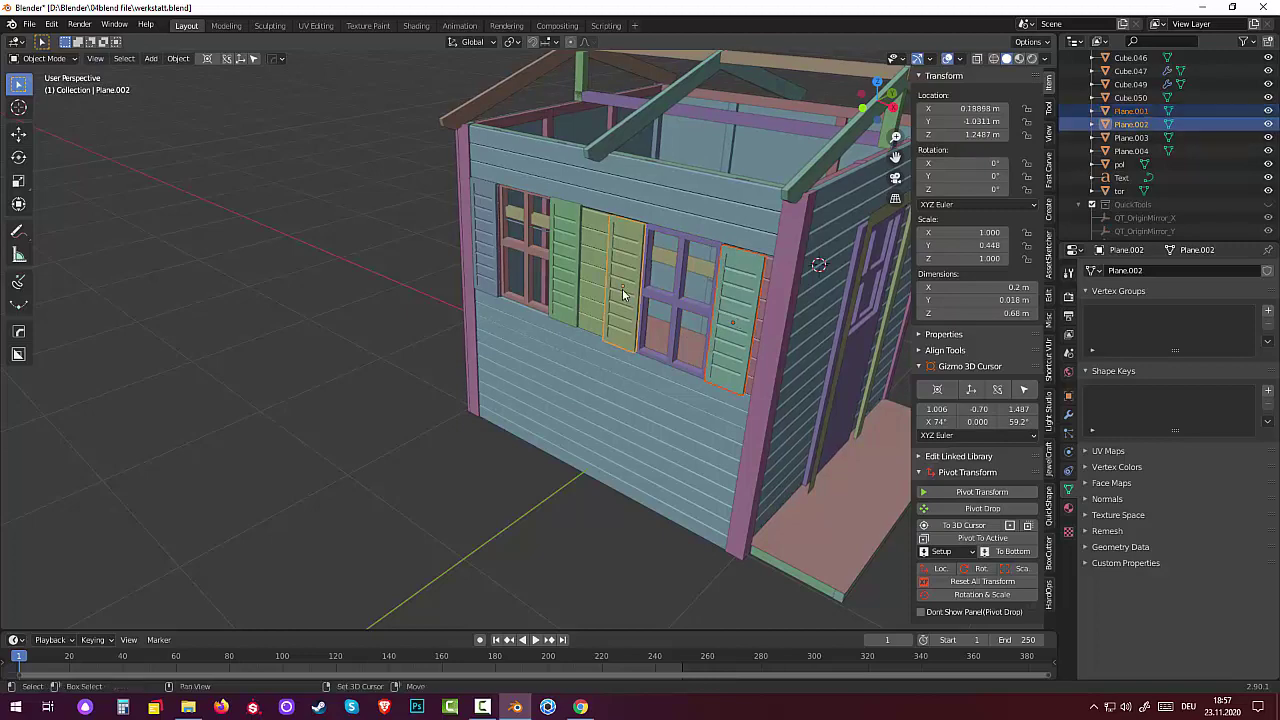
pyautogui.keyDown('shift'); pyautogui.click(563, 283); pyautogui.keyUp('shift')
pyautogui.keyDown('shift'); pyautogui.click(487, 265); pyautogui.keyUp('shift')
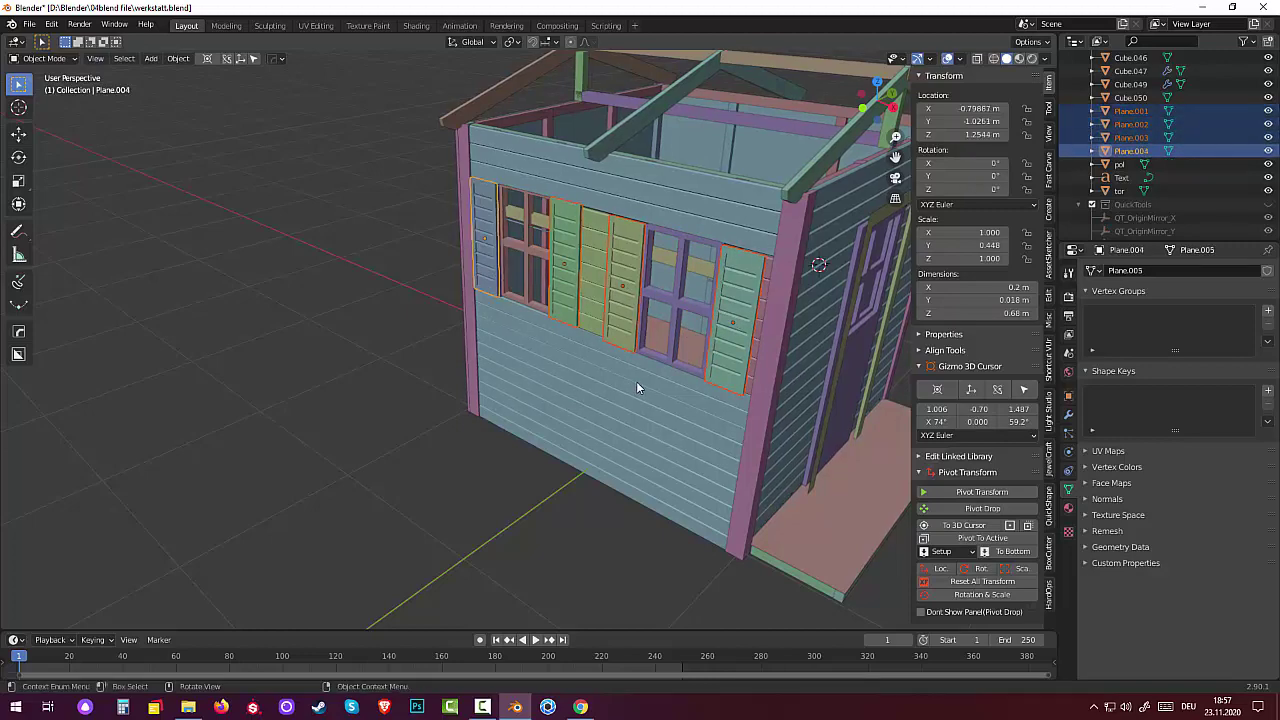
pyautogui.scroll(-2, 638, 381)
pyautogui.moveTo(639, 381); pyautogui.dragTo(658, 374, button='middle')
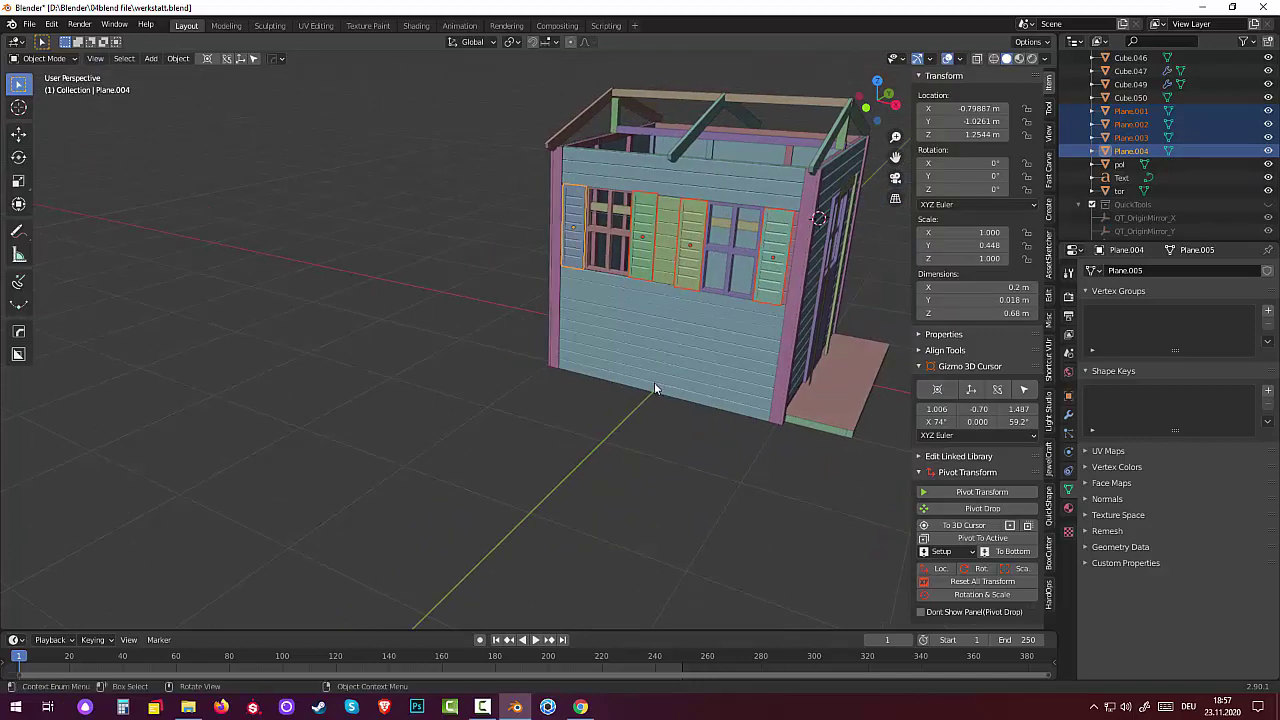
pyautogui.moveTo(651, 389); pyautogui.dragTo(621, 412, button='middle')
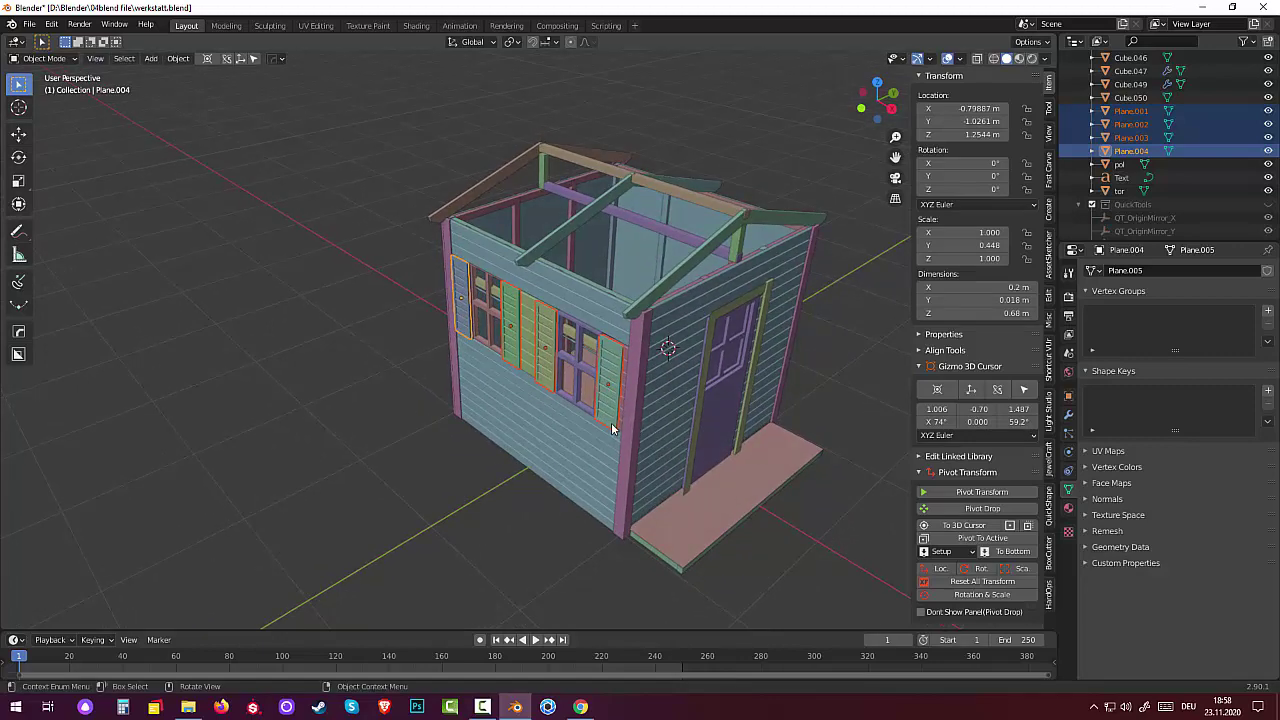
pyautogui.scroll(2, 603, 392)
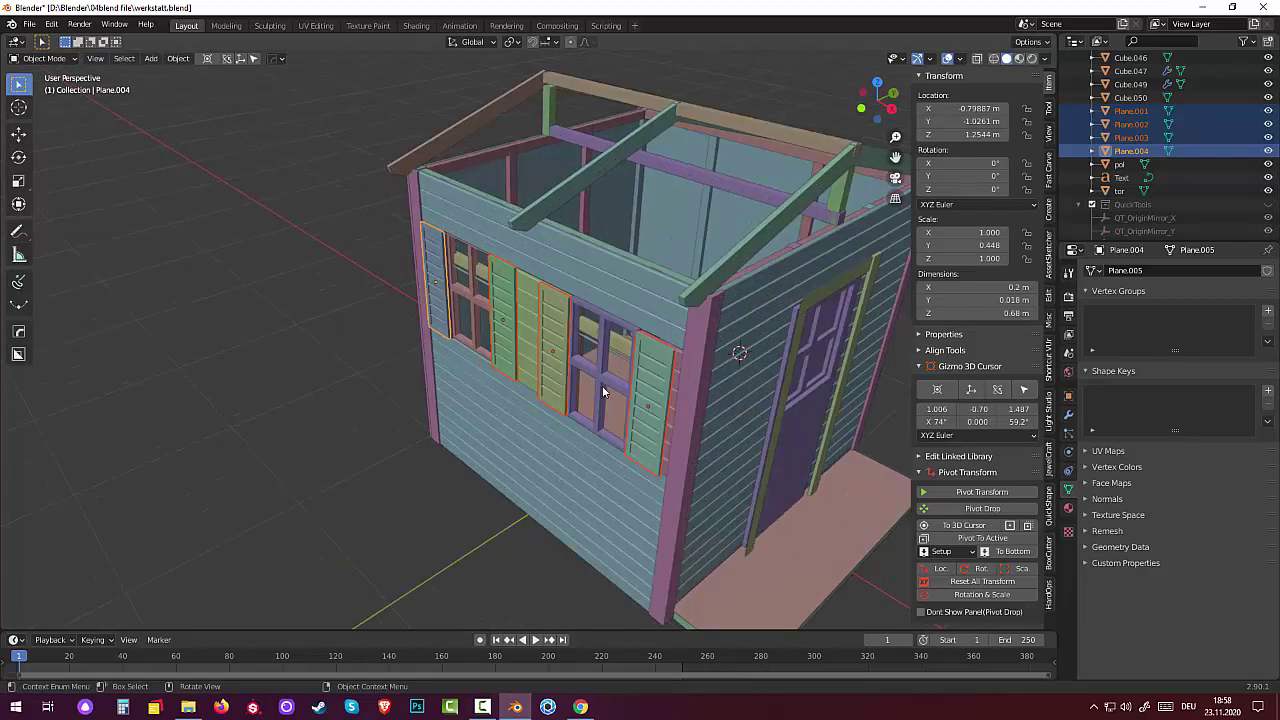
pyautogui.scroll(-3, 675, 423)
# Select the door in the front wall and examine it together with its frame.
pyautogui.moveTo(688, 417); pyautogui.dragTo(562, 415, button='middle')
pyautogui.click(518, 373)
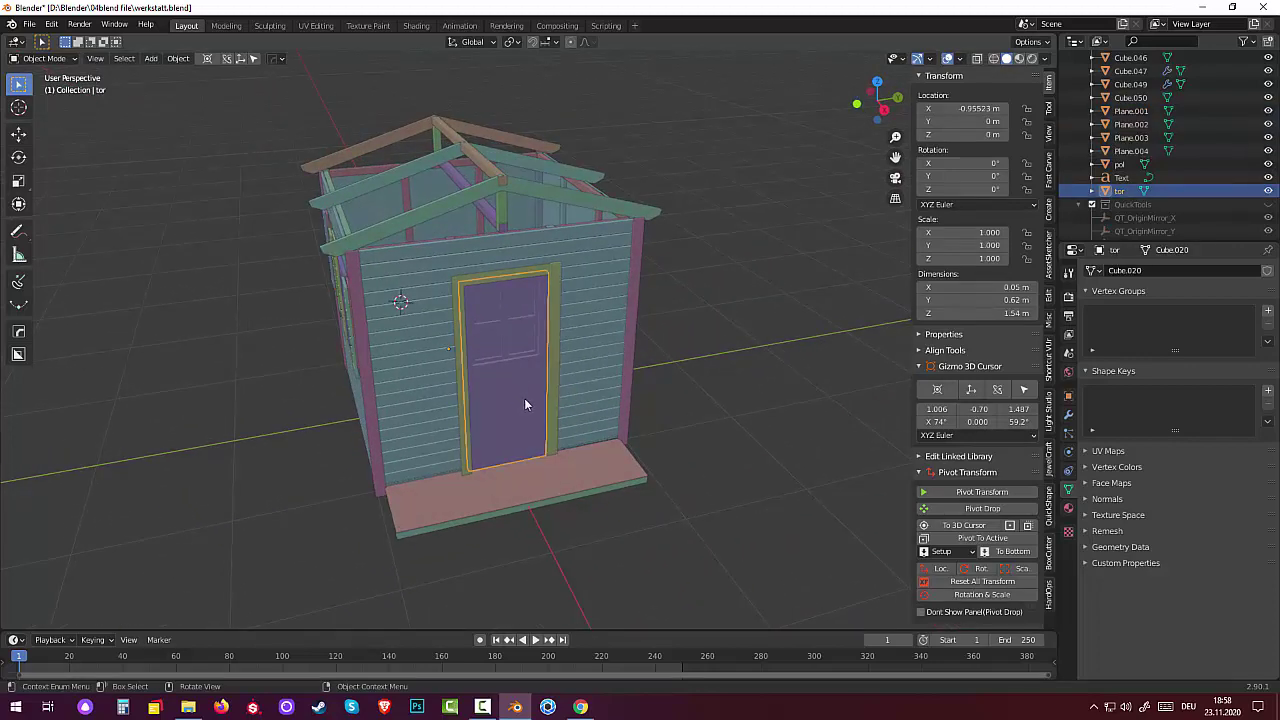
pyautogui.moveTo(524, 403); pyautogui.dragTo(610, 380, button='middle')
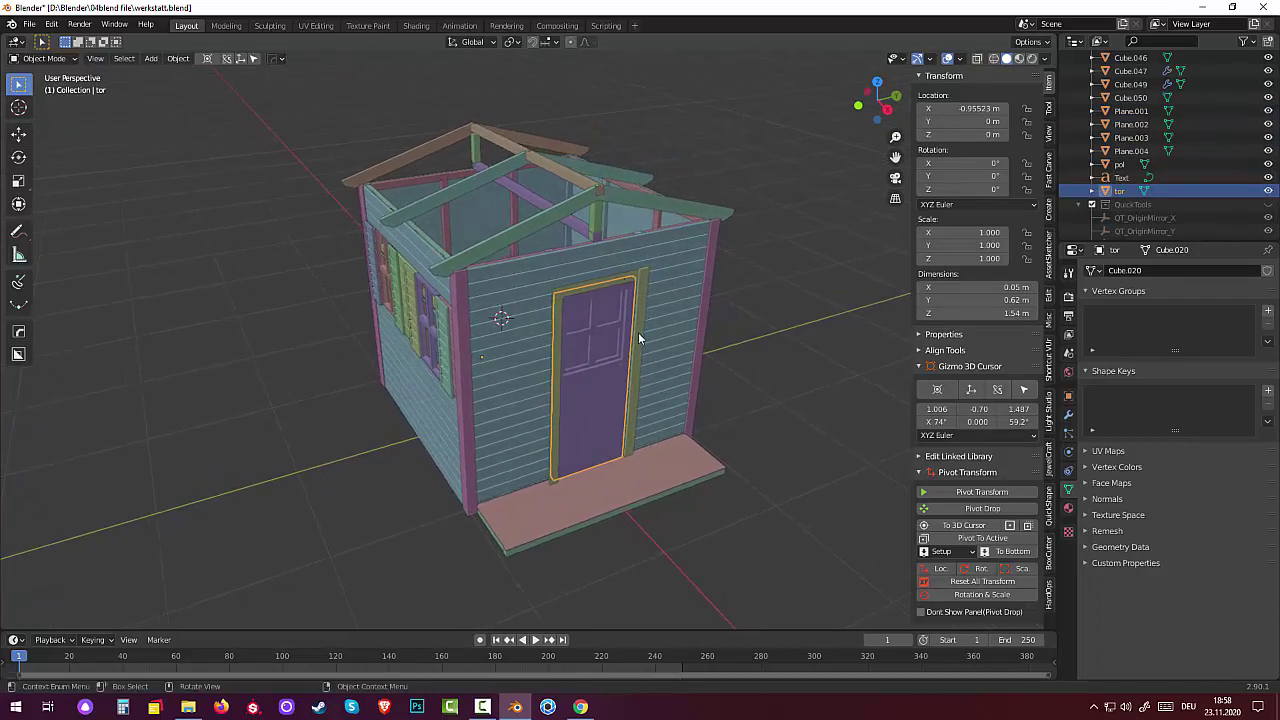
pyautogui.scroll(5, 638, 332)
pyautogui.moveTo(629, 316); pyautogui.dragTo(612, 326, button='middle')
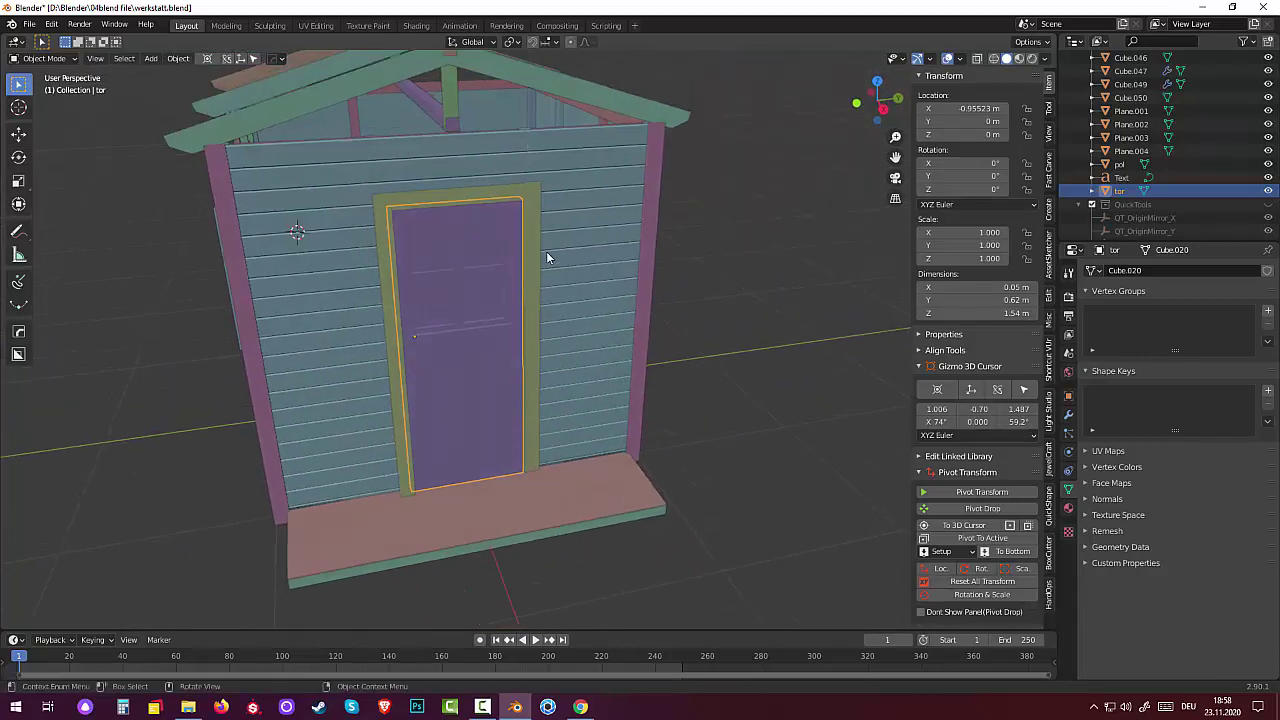
pyautogui.scroll(-3, 529, 306)
pyautogui.moveTo(526, 305); pyautogui.dragTo(561, 313, button='middle')
pyautogui.scroll(-3, 546, 317)
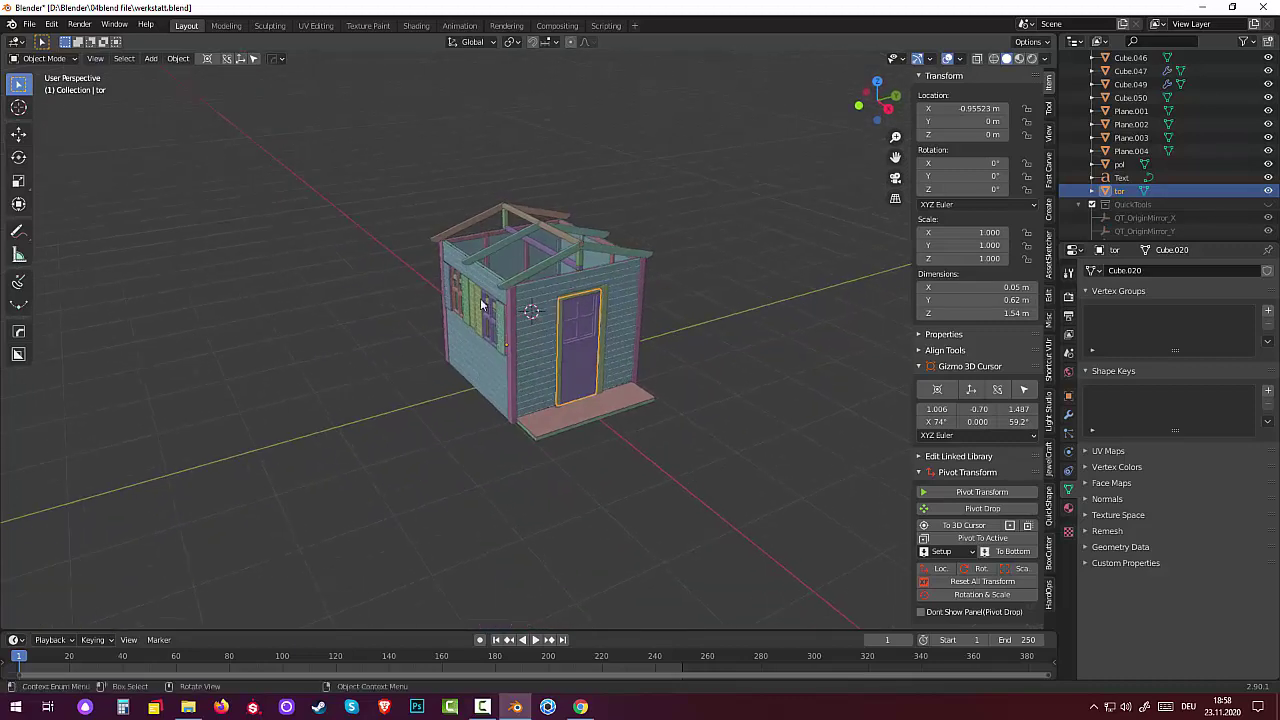
# Enter Edit Mode on the door and clear its face selection.
pyautogui.click(38, 58)
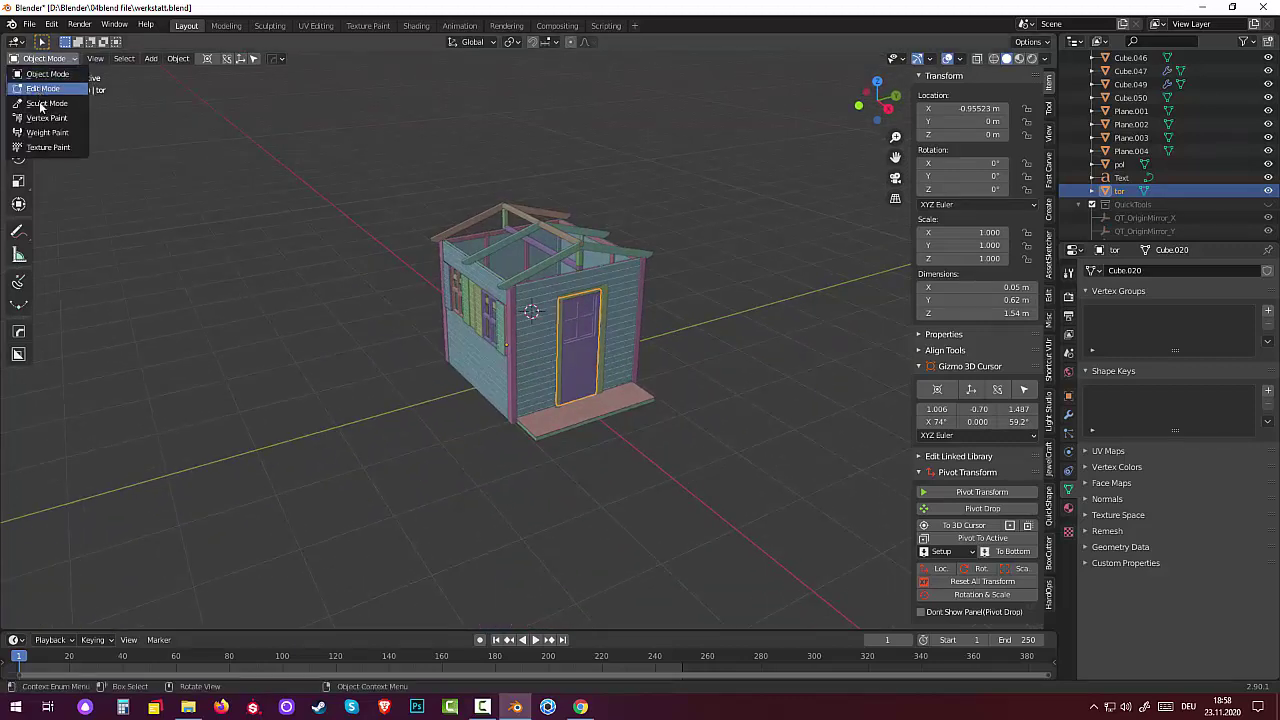
pyautogui.click(45, 58)
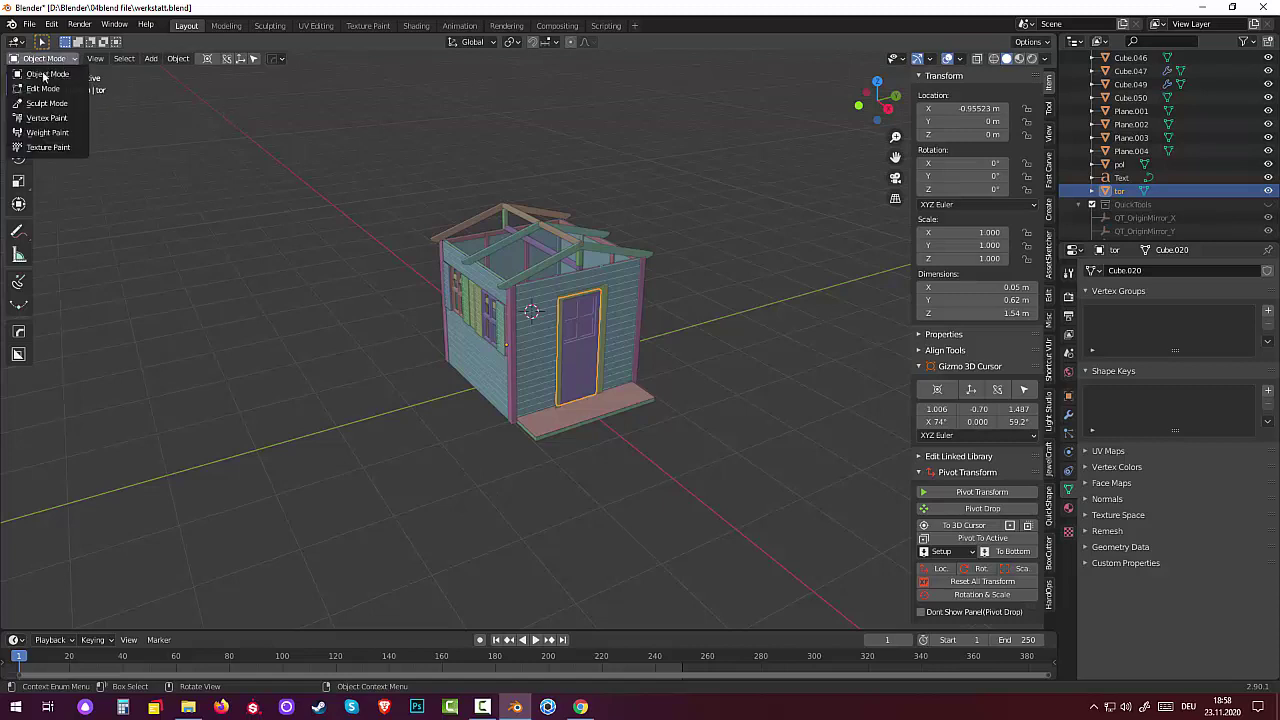
pyautogui.click(40, 89)
pyautogui.moveTo(263, 251); pyautogui.dragTo(257, 286, button='middle')
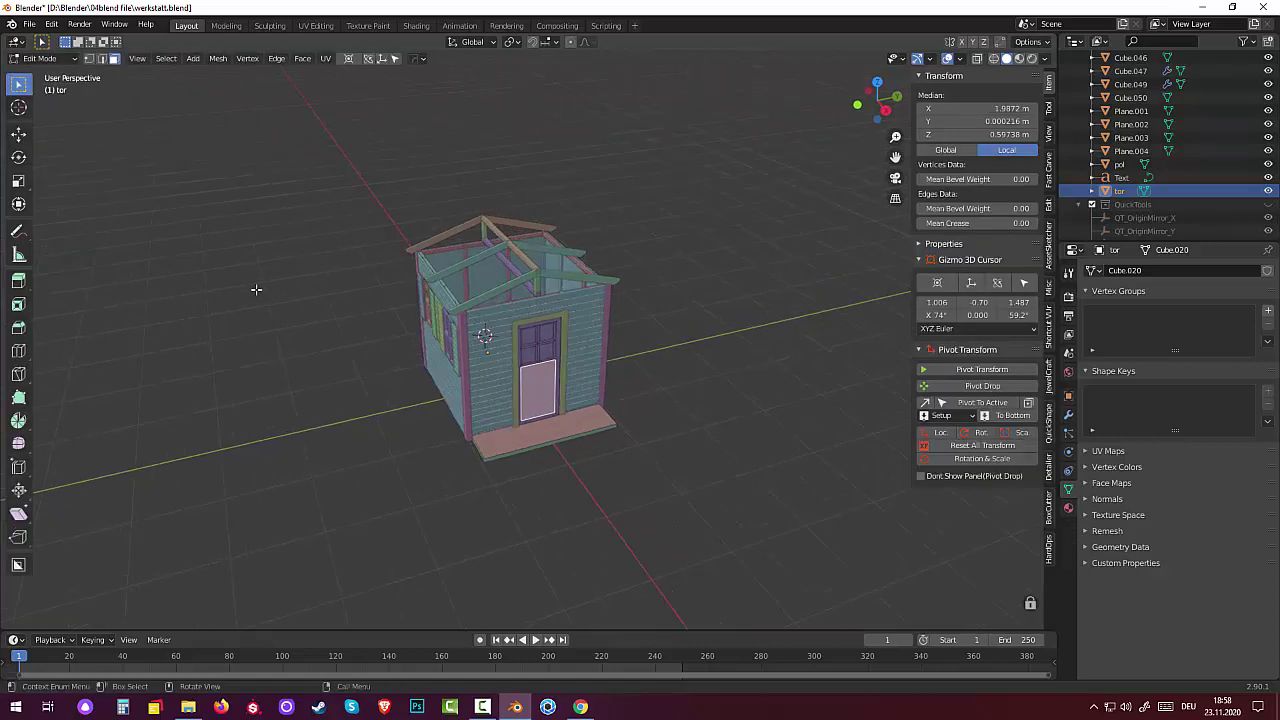
pyautogui.moveTo(377, 374); pyautogui.dragTo(377, 371, button='middle')
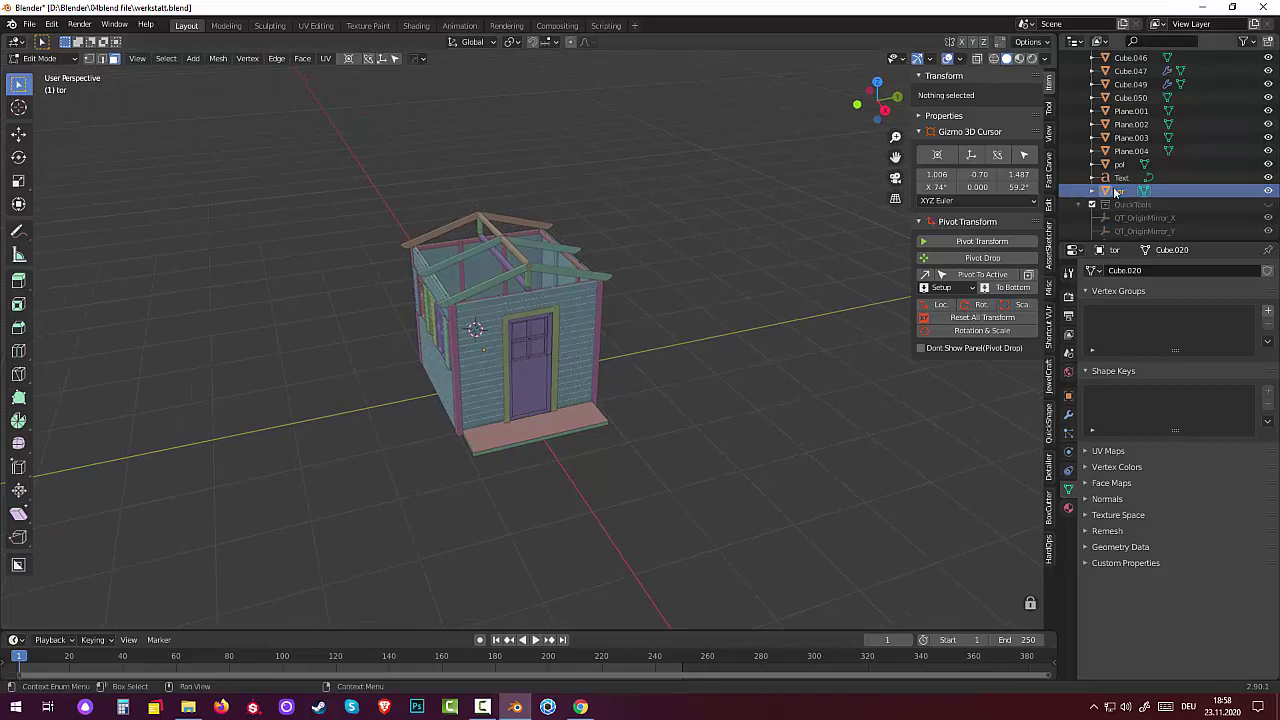
# Delete the Text object from the scene.
pyautogui.click(1121, 177)
pyautogui.press('c')
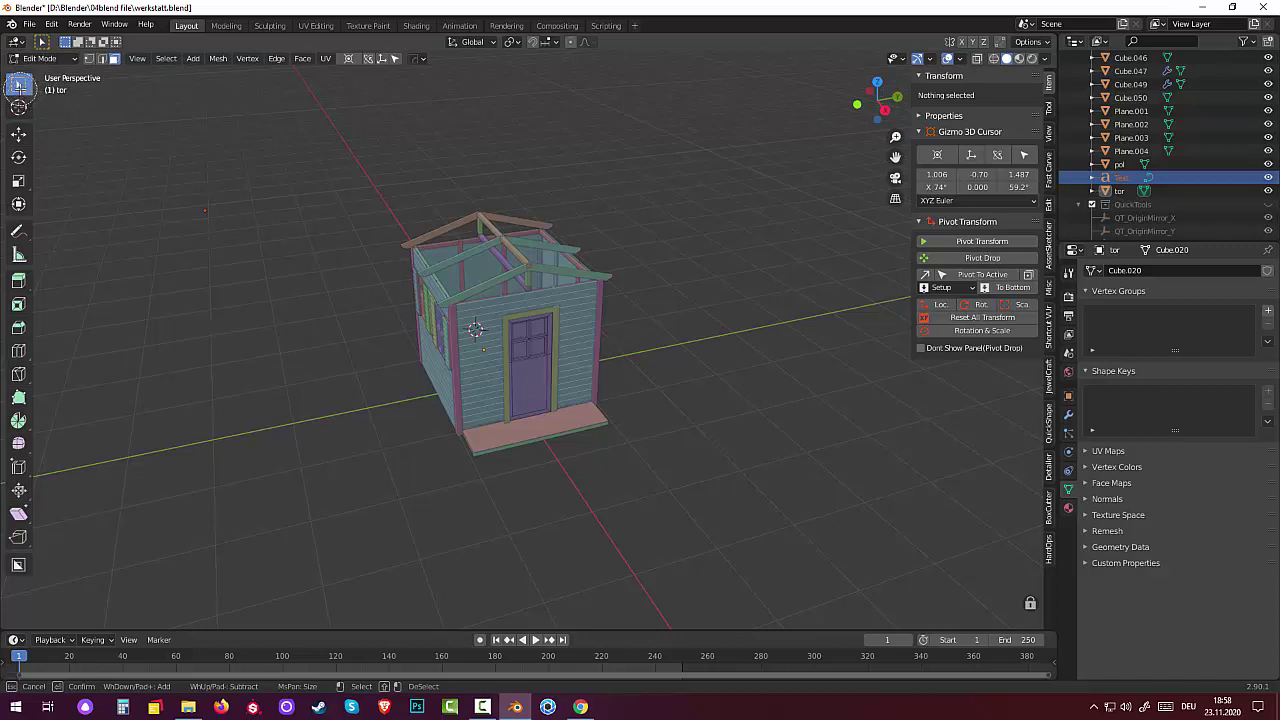
pyautogui.press('Escape')
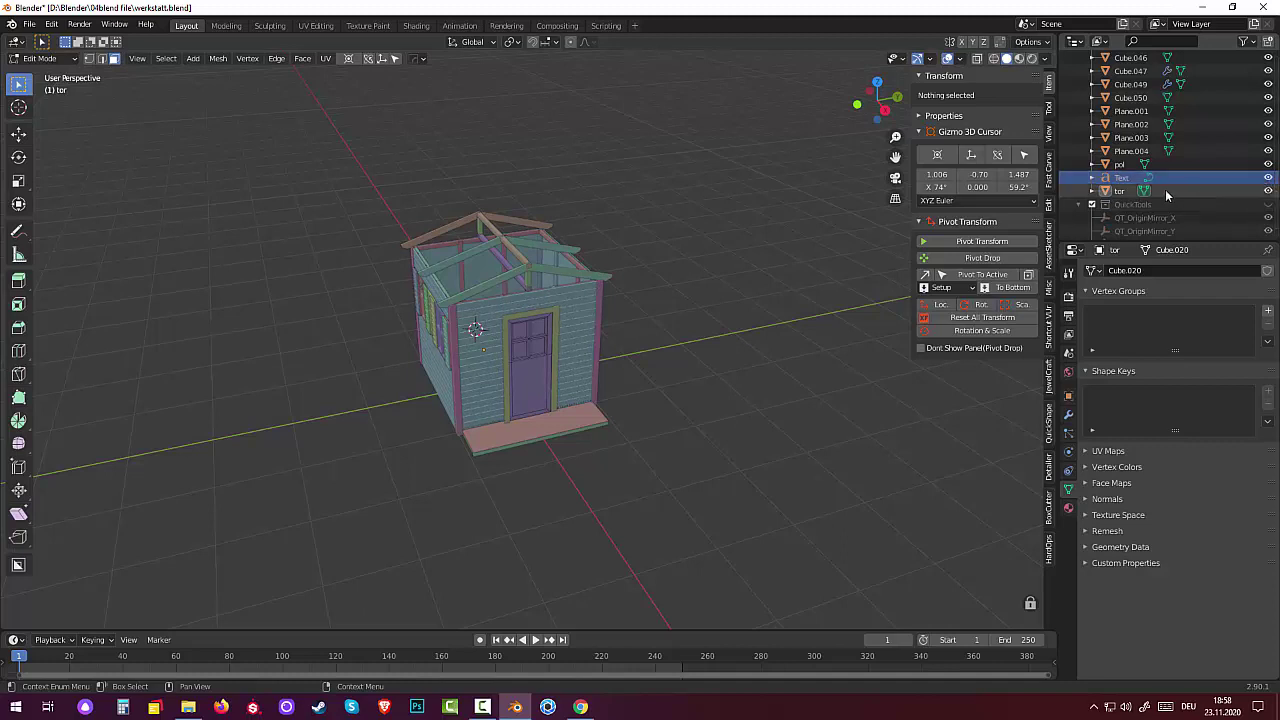
pyautogui.press('Delete')
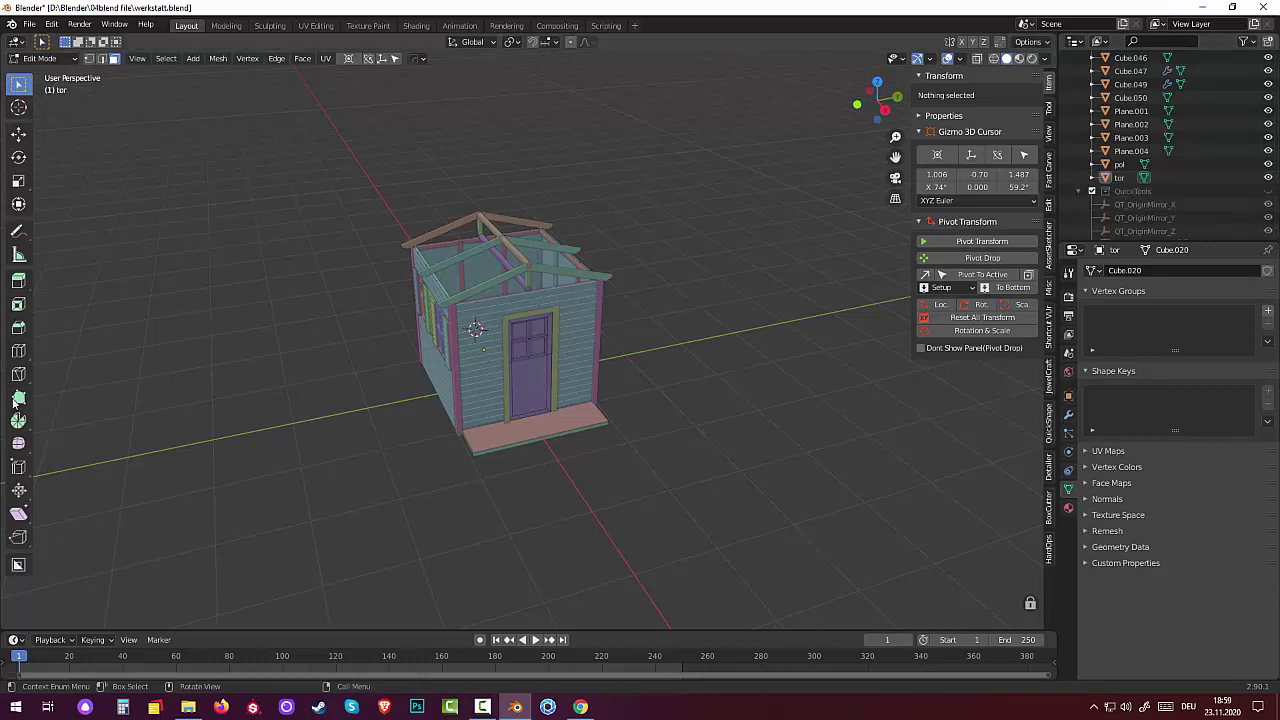
# Switch the door from Edit Mode back to Object Mode.
pyautogui.click(40, 58)
pyautogui.moveTo(563, 390); pyautogui.dragTo(374, 420, button='middle')
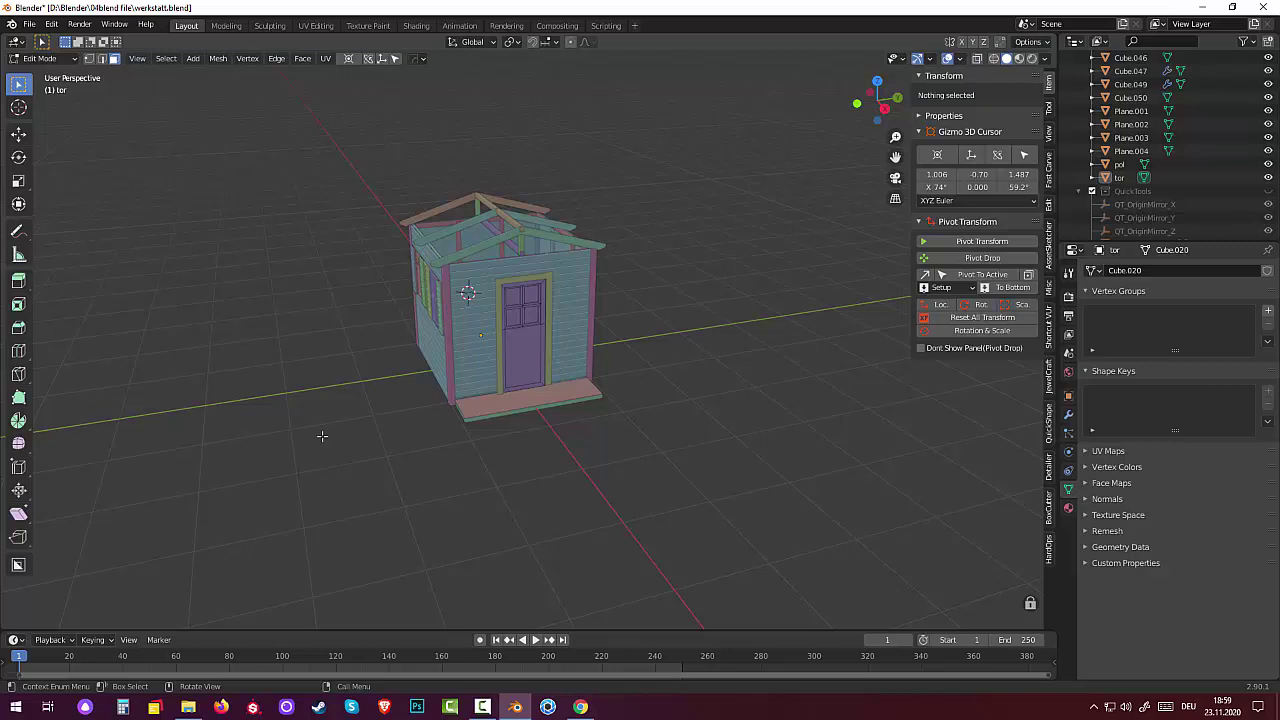
pyautogui.moveTo(322, 436); pyautogui.dragTo(276, 414, button='middle')
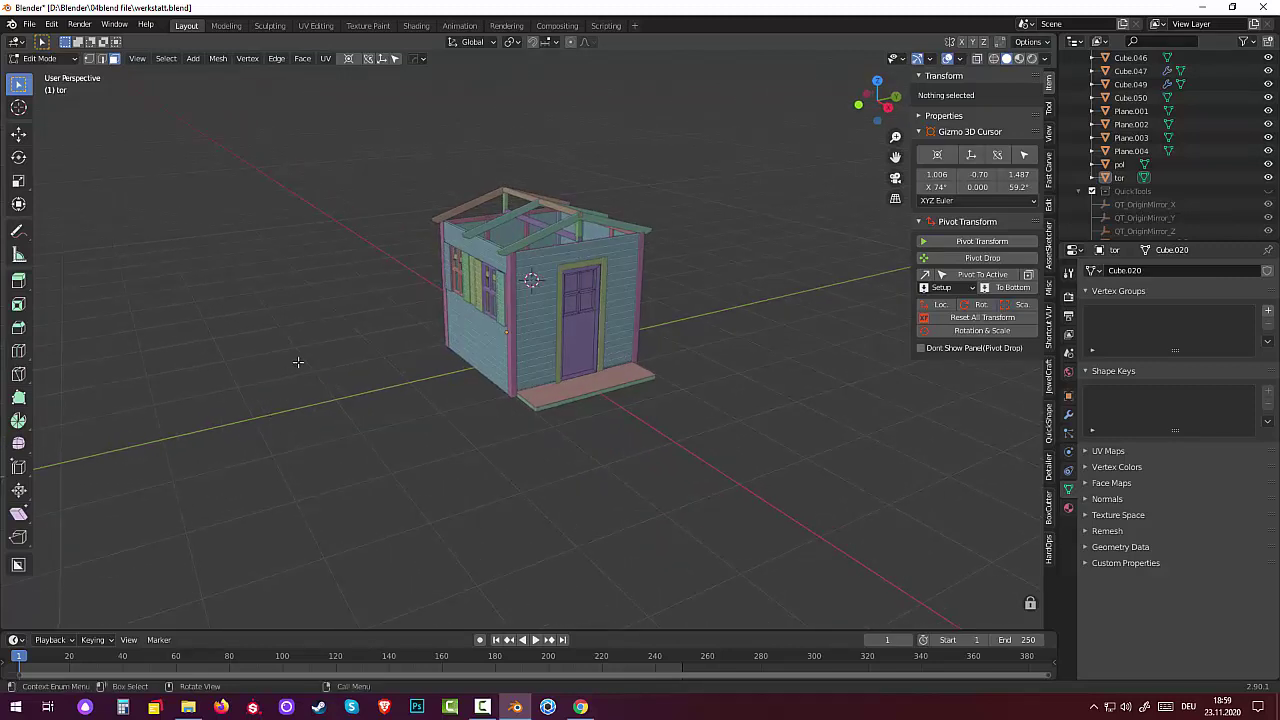
pyautogui.moveTo(480, 329); pyautogui.dragTo(472, 330, button='middle')
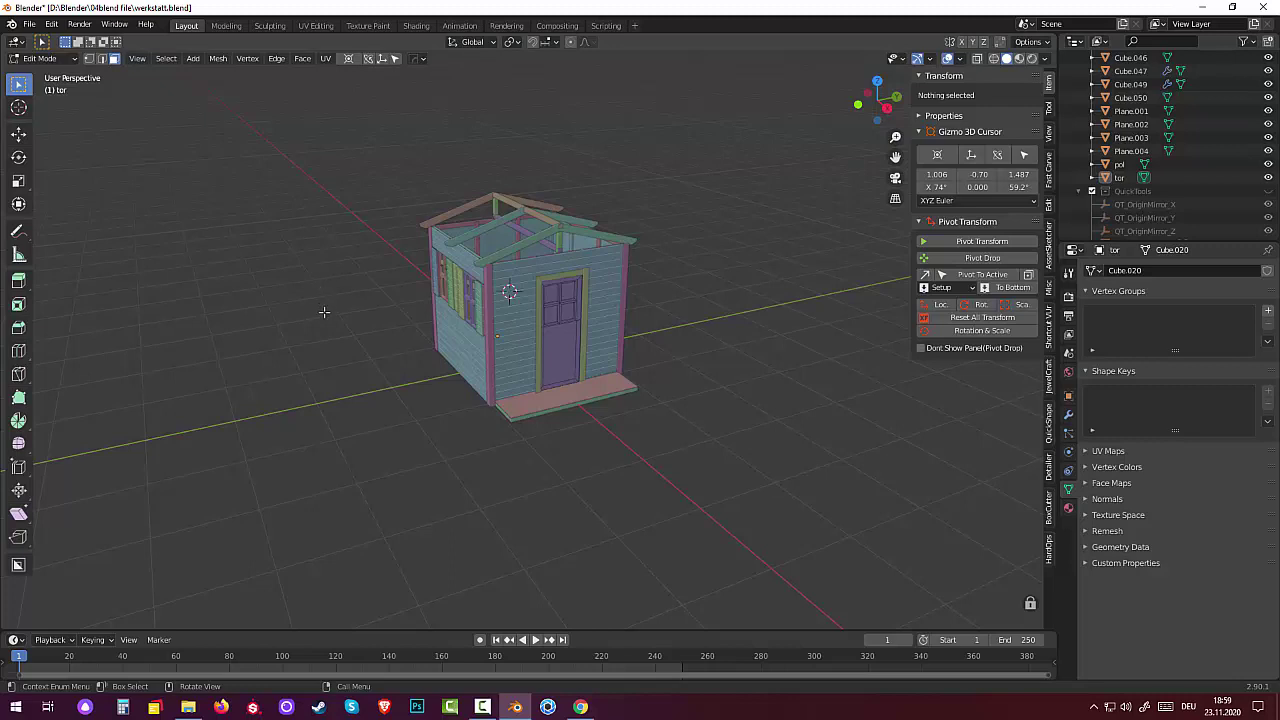
pyautogui.hotkey('shift', 'a')
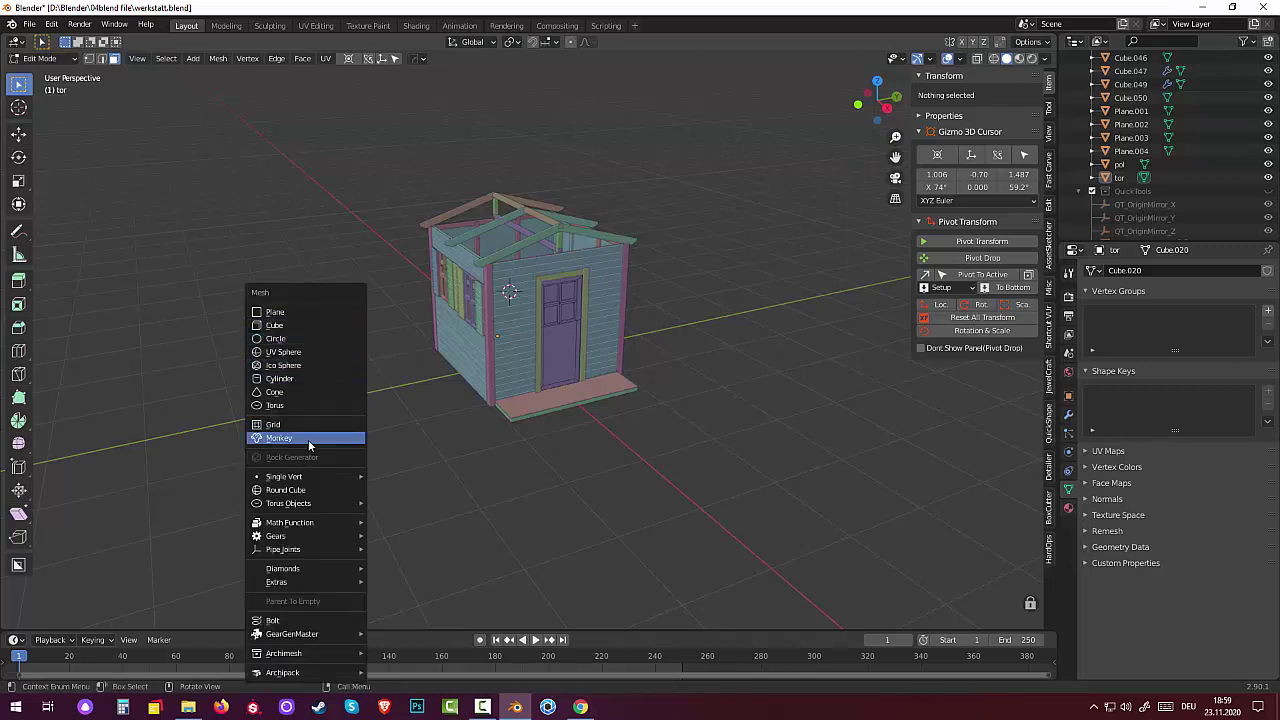
pyautogui.click(38, 58)
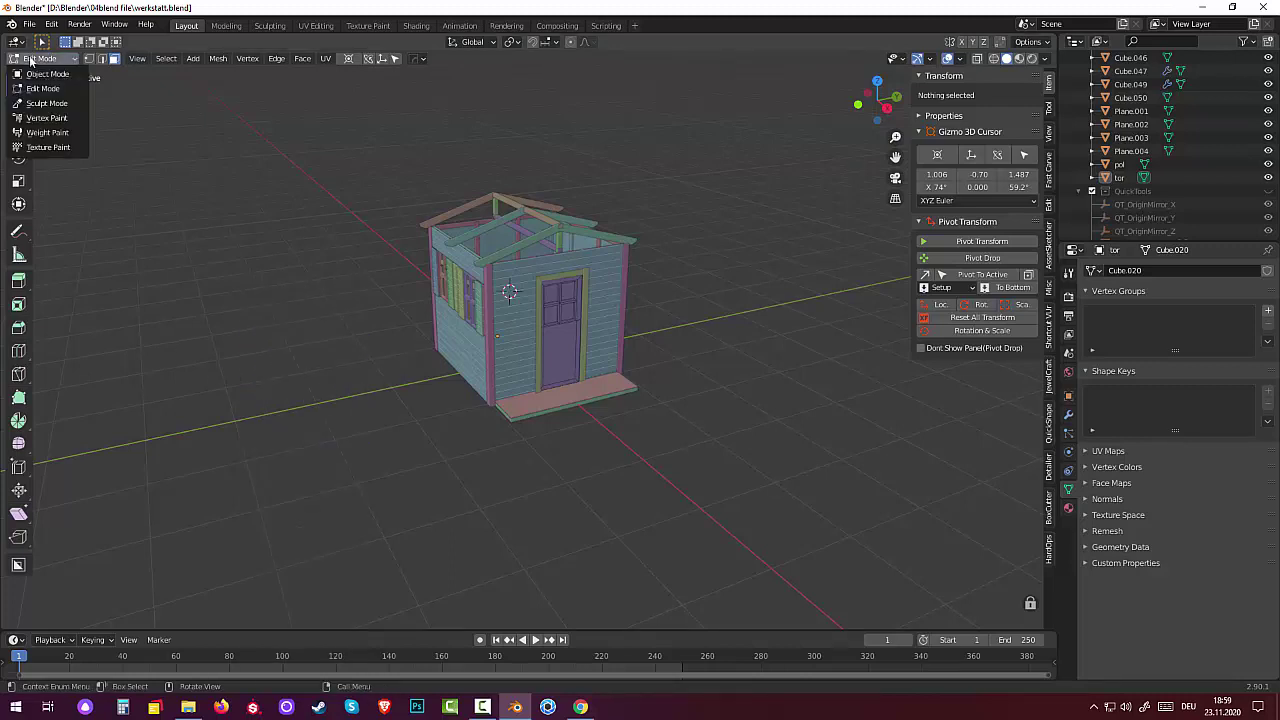
pyautogui.click(44, 74)
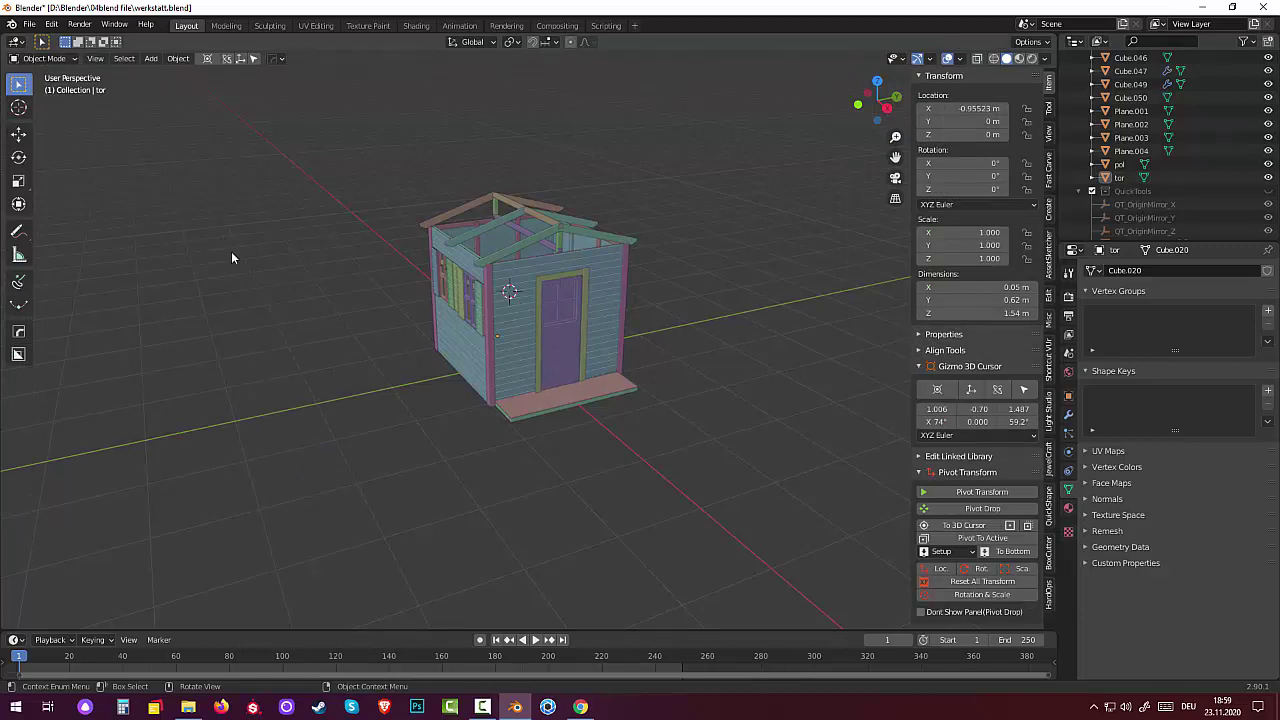
# Add a new text object at the 3D cursor near the shed's front.
pyautogui.hotkey('shift', 'a')
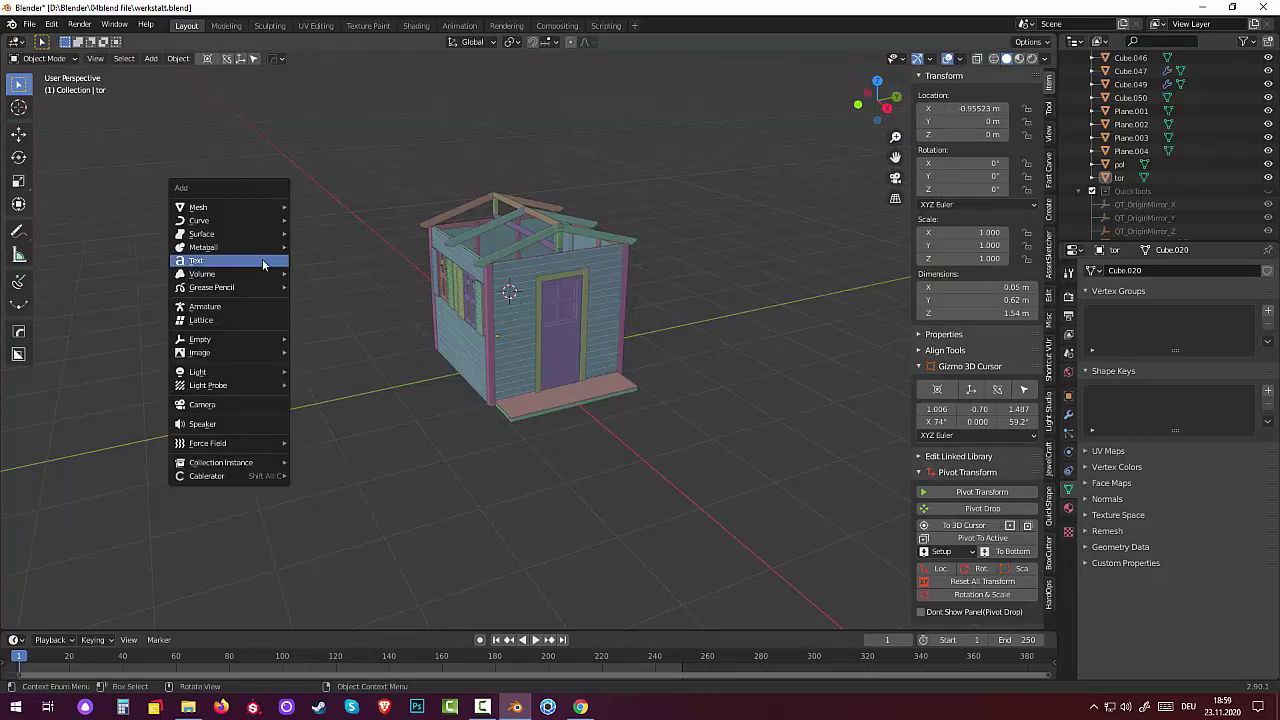
pyautogui.click(262, 260)
pyautogui.moveTo(275, 272); pyautogui.dragTo(464, 369, button='middle')
pyautogui.moveTo(671, 474); pyautogui.dragTo(585, 348, button='middle')
pyautogui.click(652, 306)
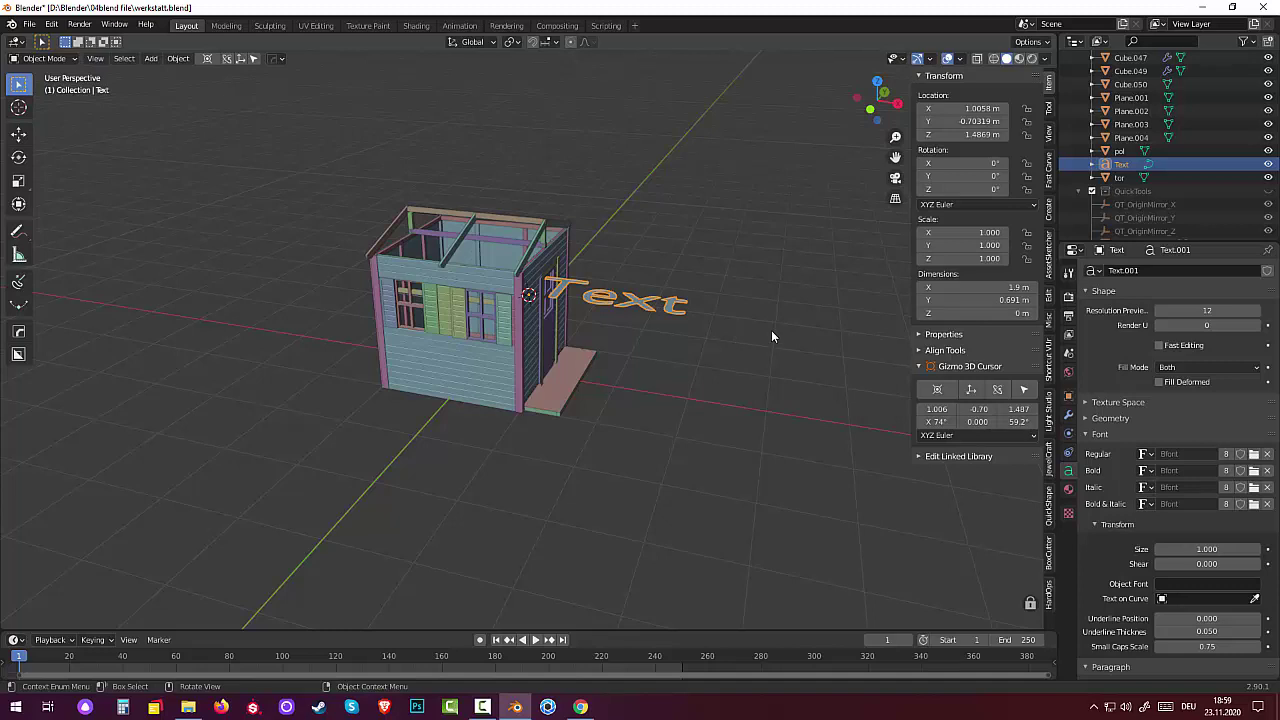
# Rotate the new text object 90° about the global X axis so it stands upright.
pyautogui.press('r')
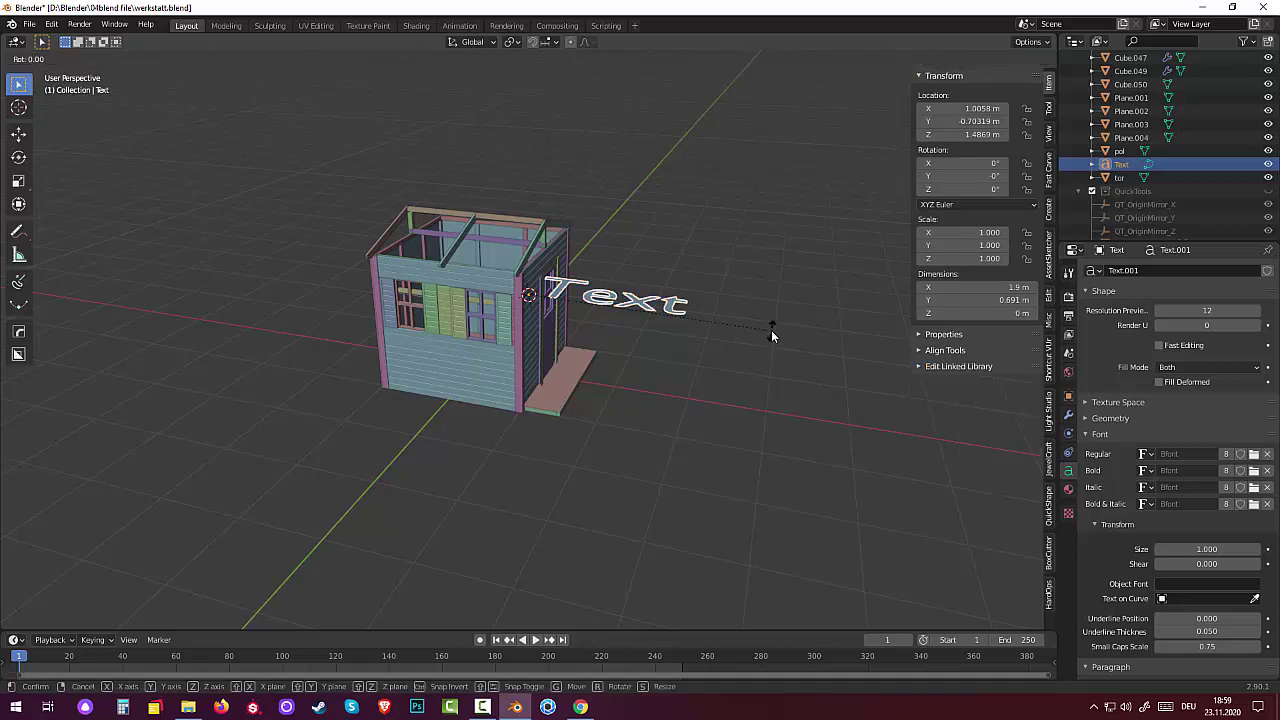
pyautogui.write('x')
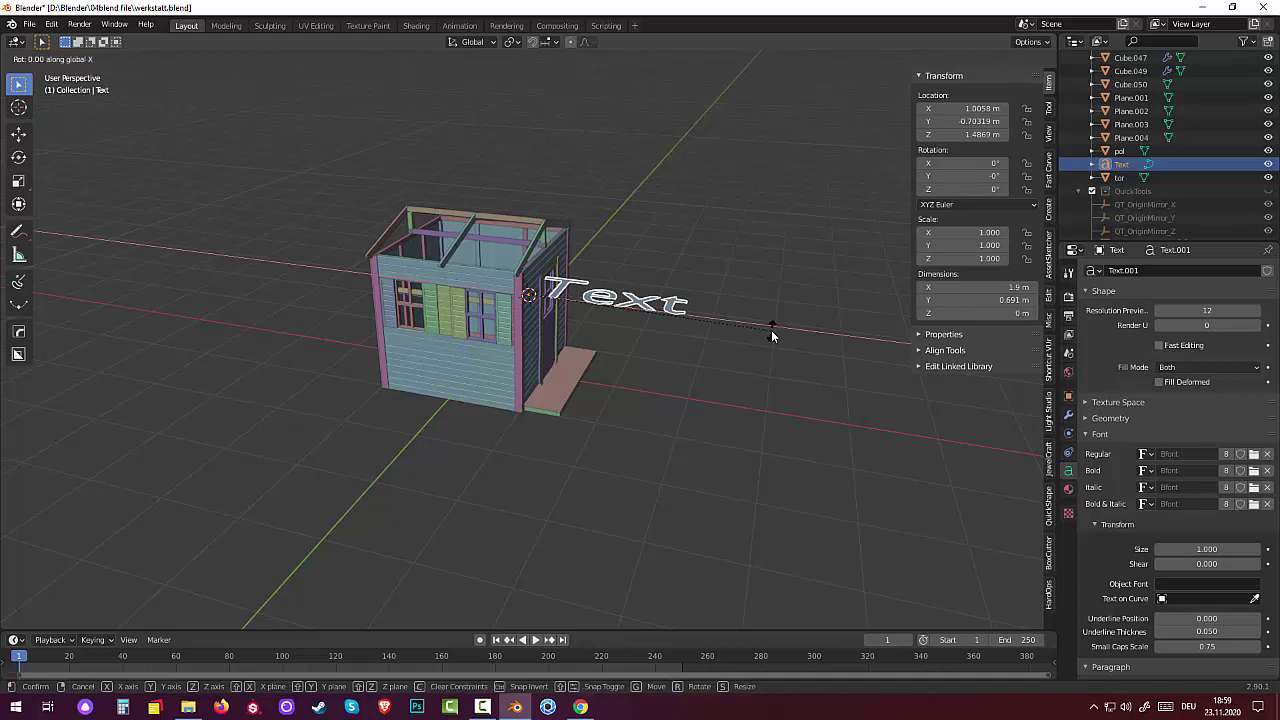
pyautogui.write('90')
pyautogui.press('x')
pyautogui.press('x')
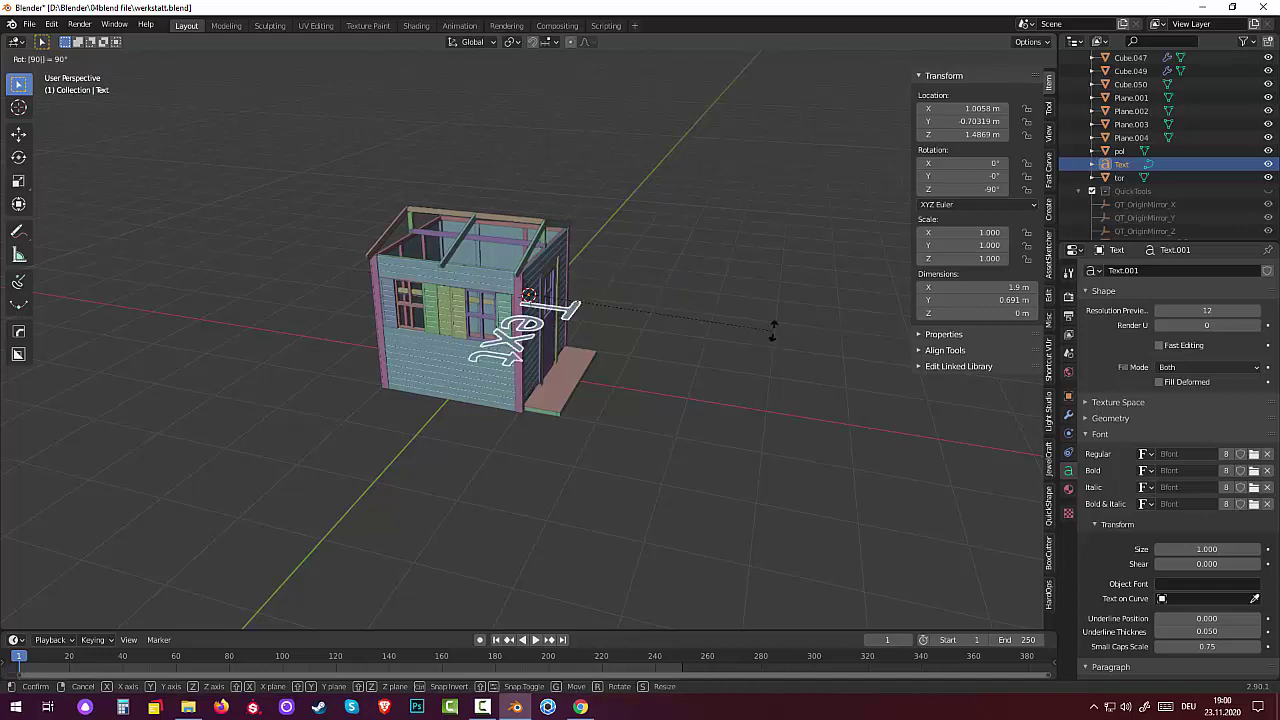
pyautogui.press('x')
pyautogui.press('Return')
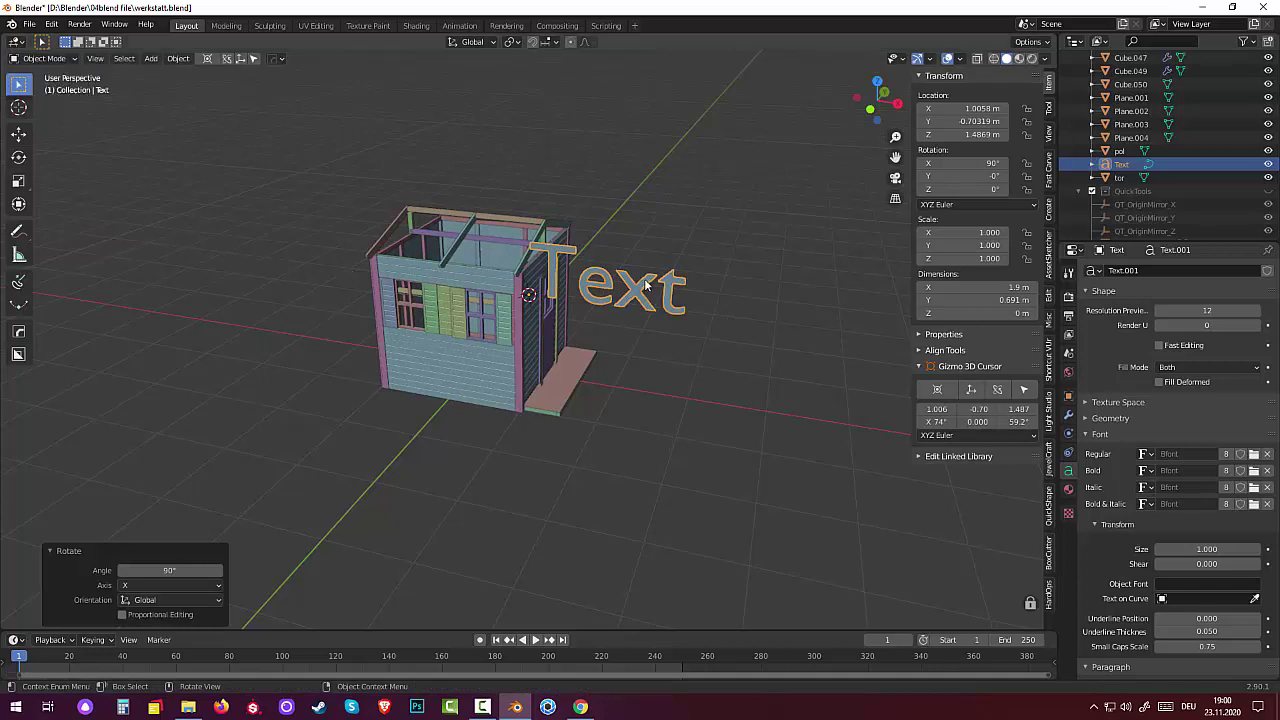
# Enter Edit Mode on the text object and replace its default wording with "Rauspand".
pyautogui.click(556, 310)
pyautogui.click(40, 59)
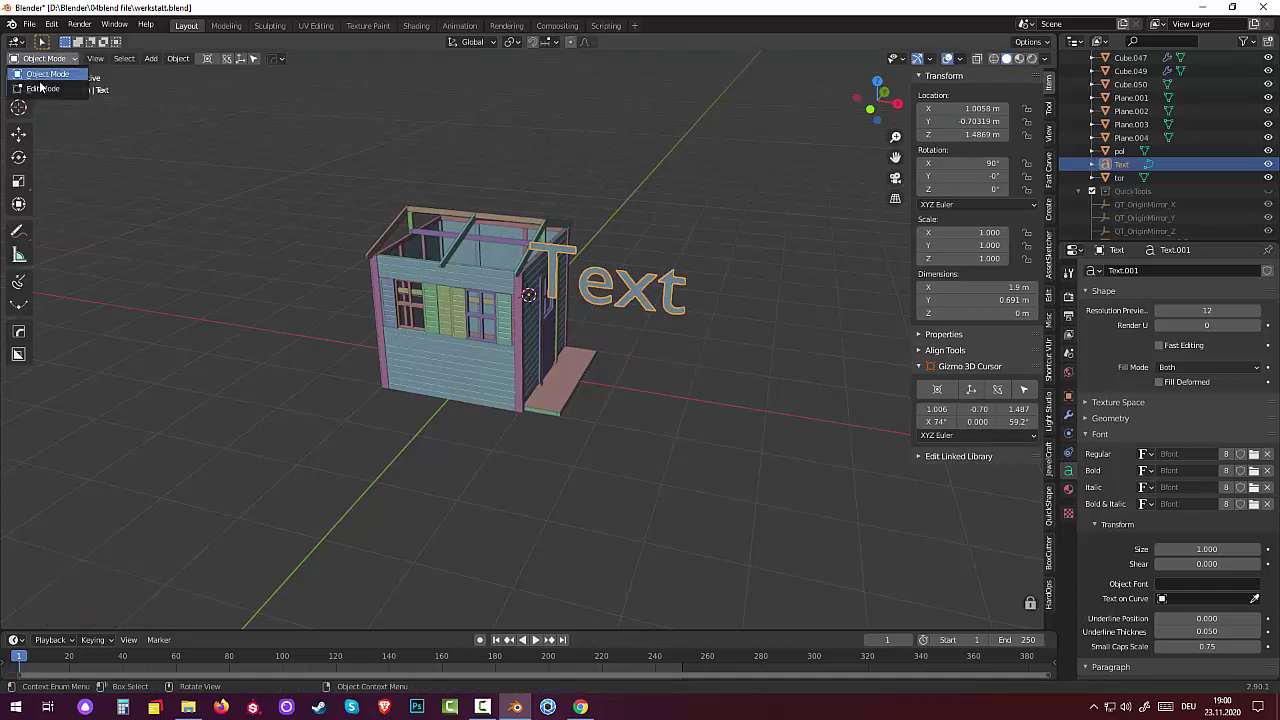
pyautogui.click(40, 88)
pyautogui.press('BackSpace')
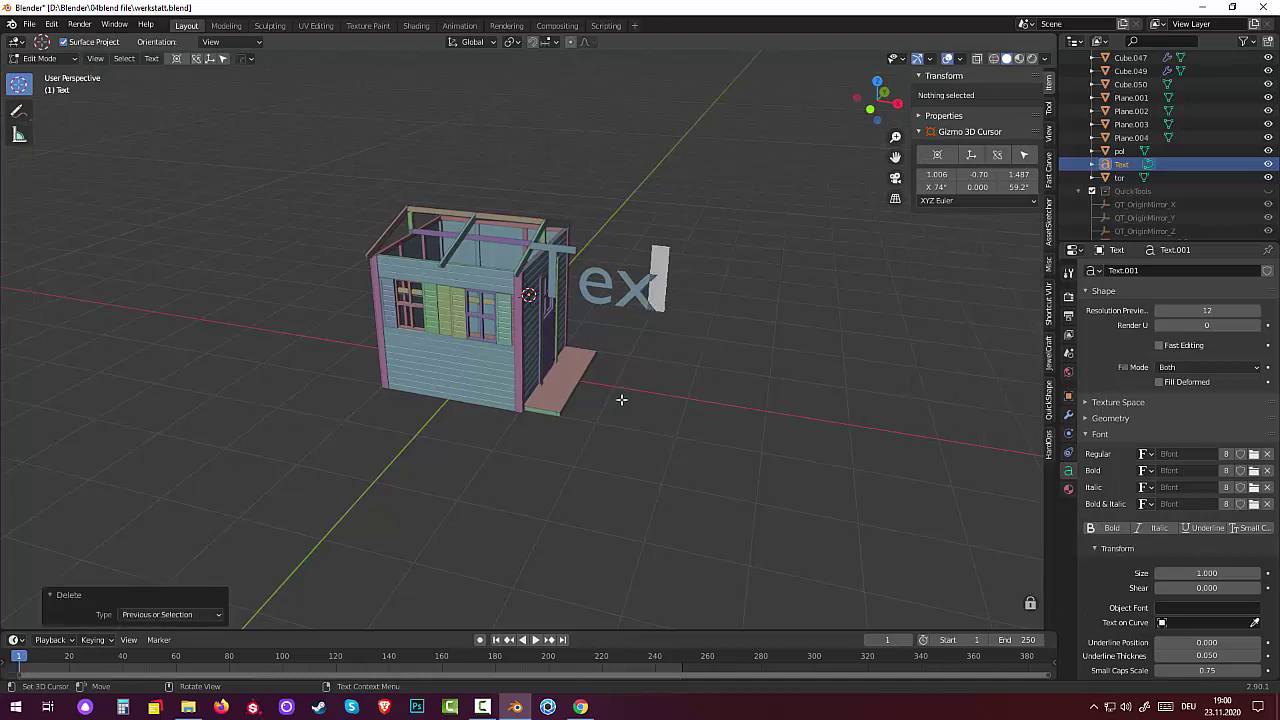
pyautogui.press('BackSpace')
pyautogui.press('BackSpace')
pyautogui.press('BackSpace')
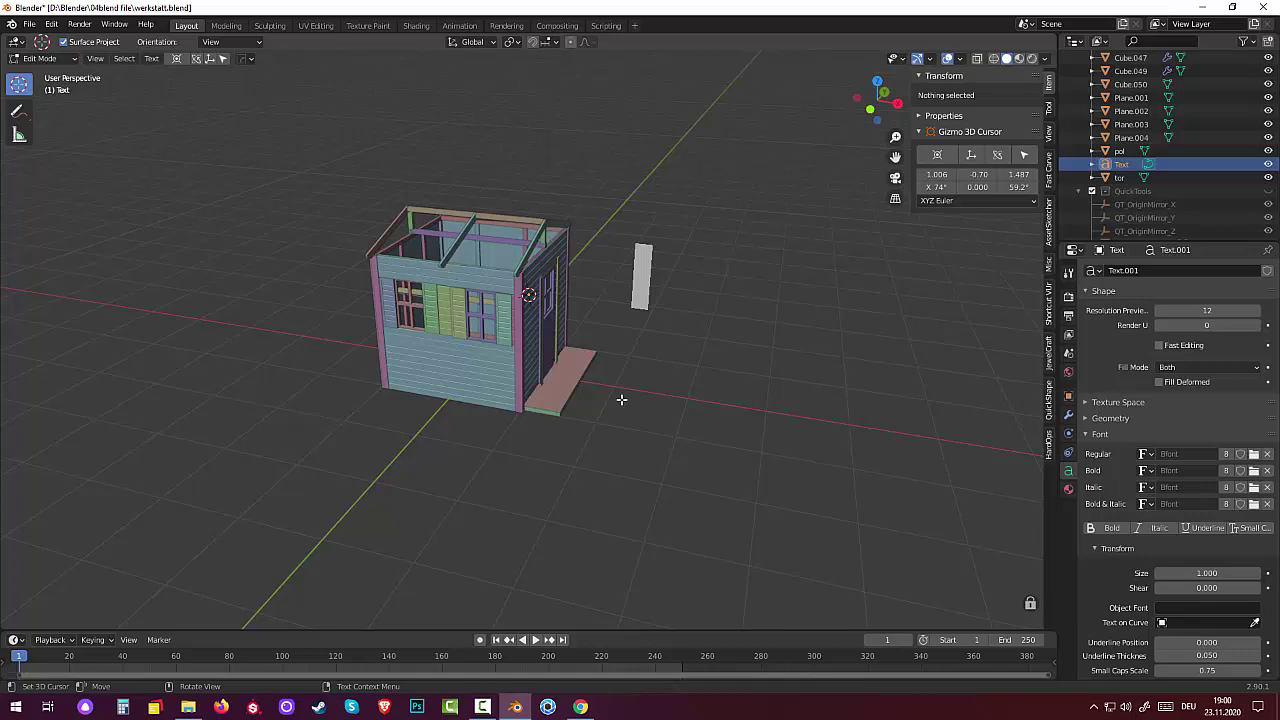
pyautogui.write('R')
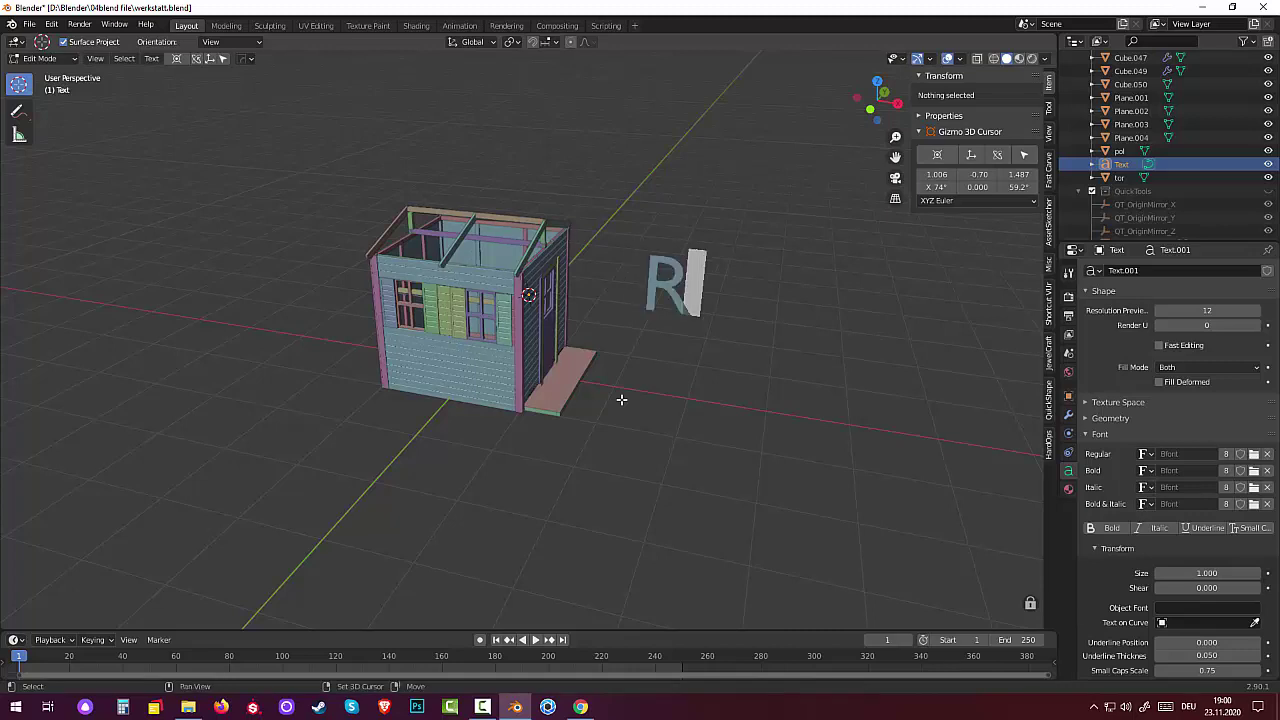
pyautogui.write('ausp')
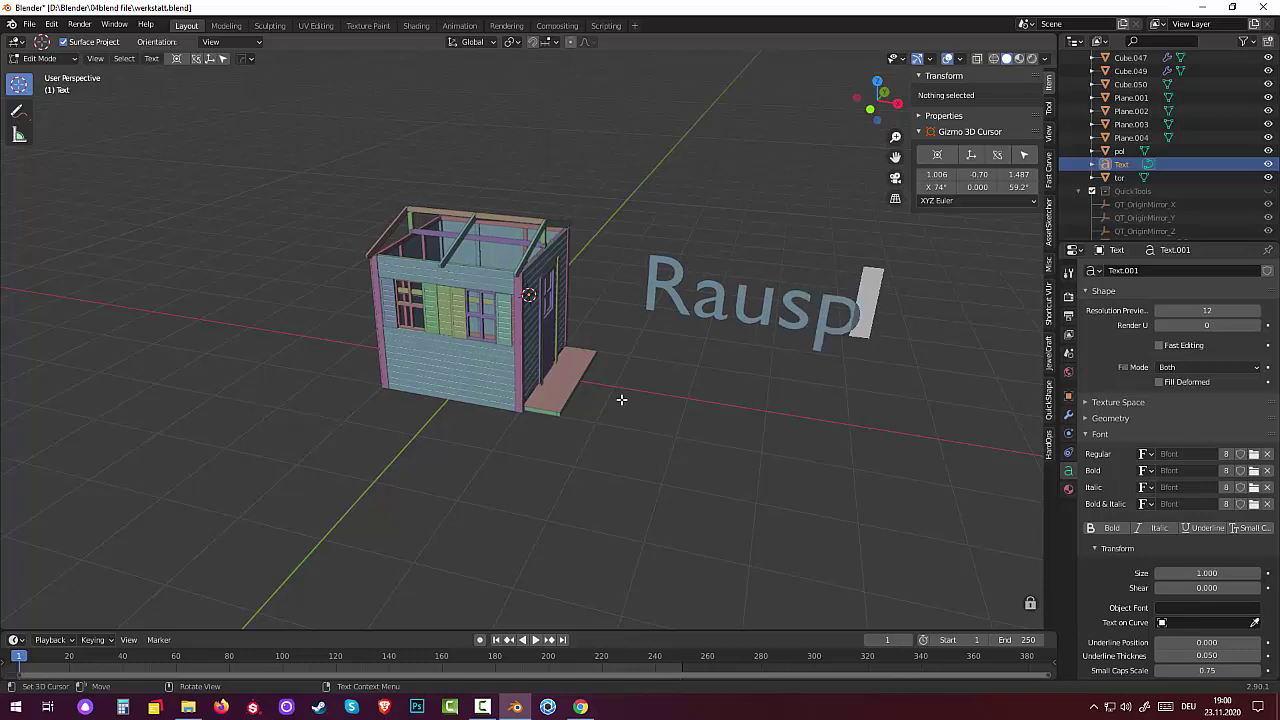
pyautogui.write('an')
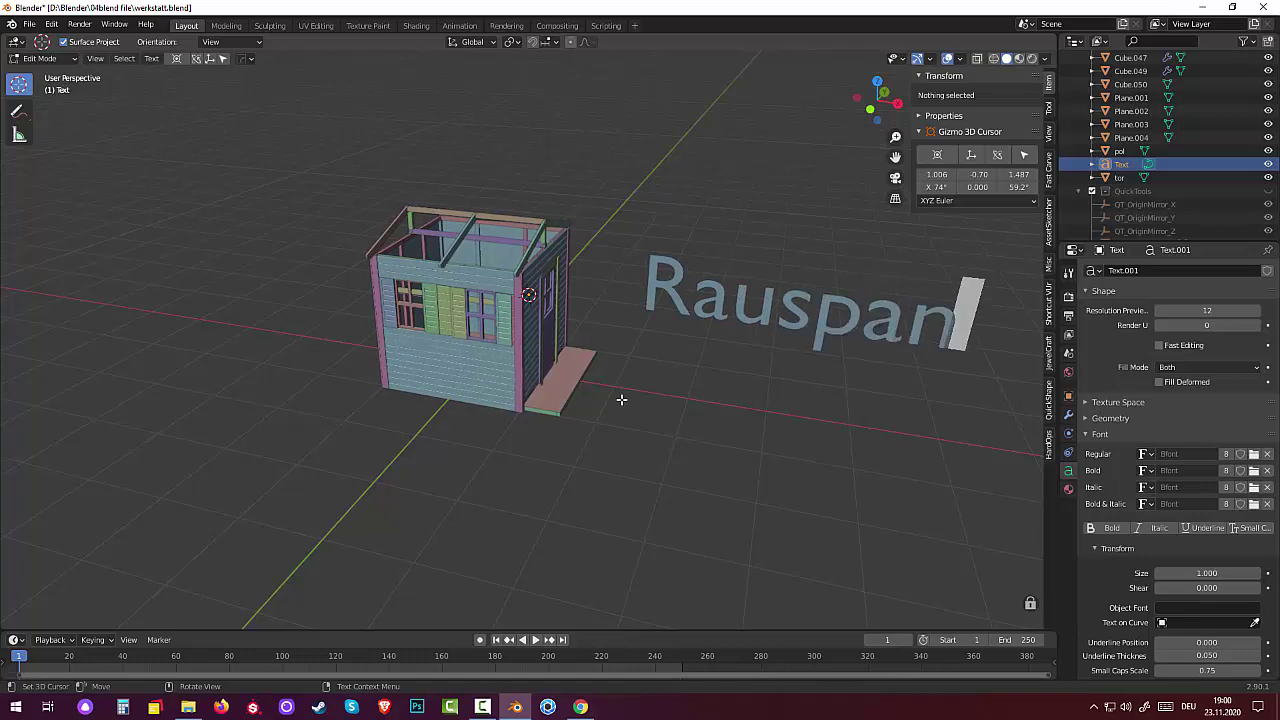
pyautogui.write('d')
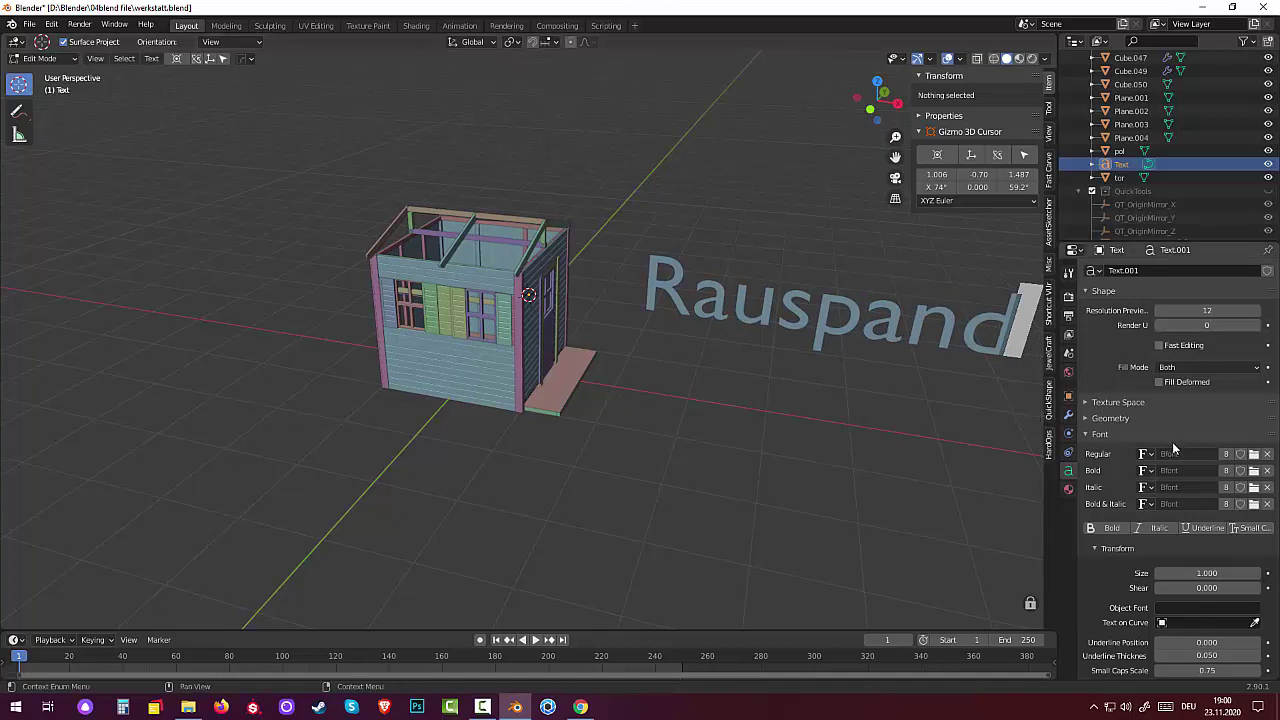
# Reduce the text size to 0.480 and append the board dimensions "200*10*2" after "Rauspand".
pyautogui.moveTo(1207, 573)
pyautogui.mouseDown()
pyautogui.moveTo(1162, 573)
pyautogui.moveTo(1190, 573)
pyautogui.mouseUp()
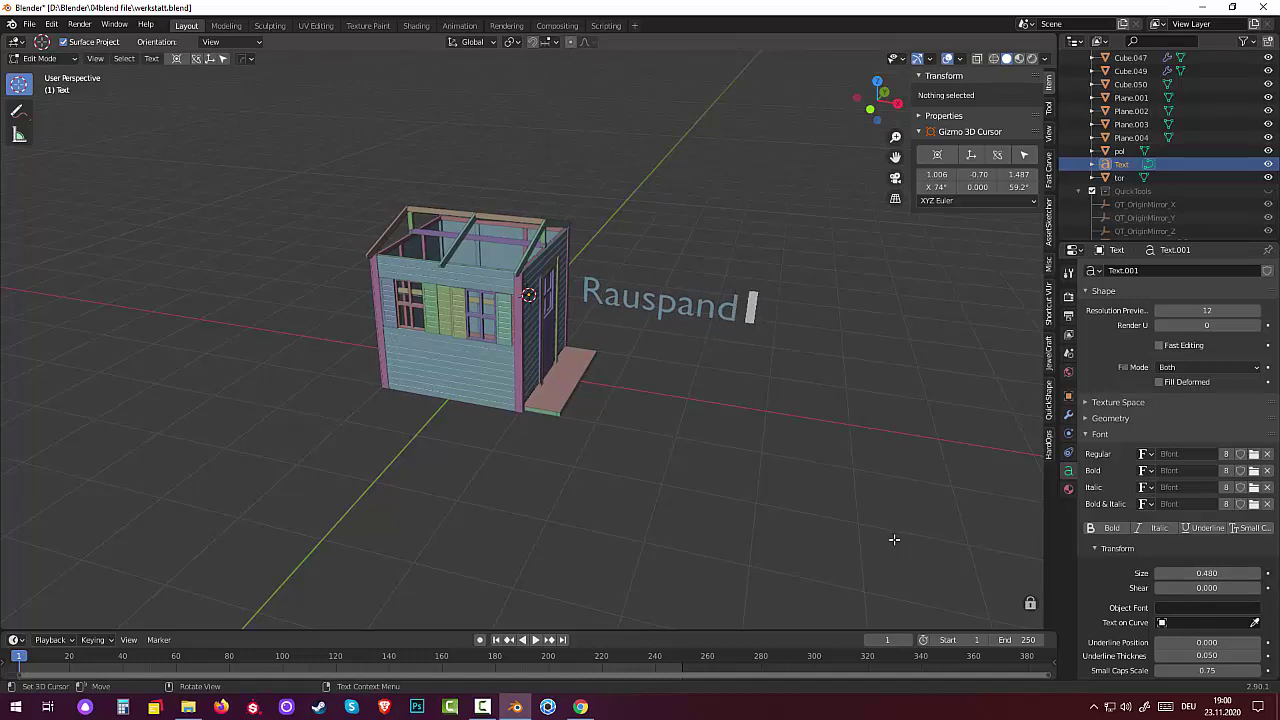
pyautogui.write('2000')
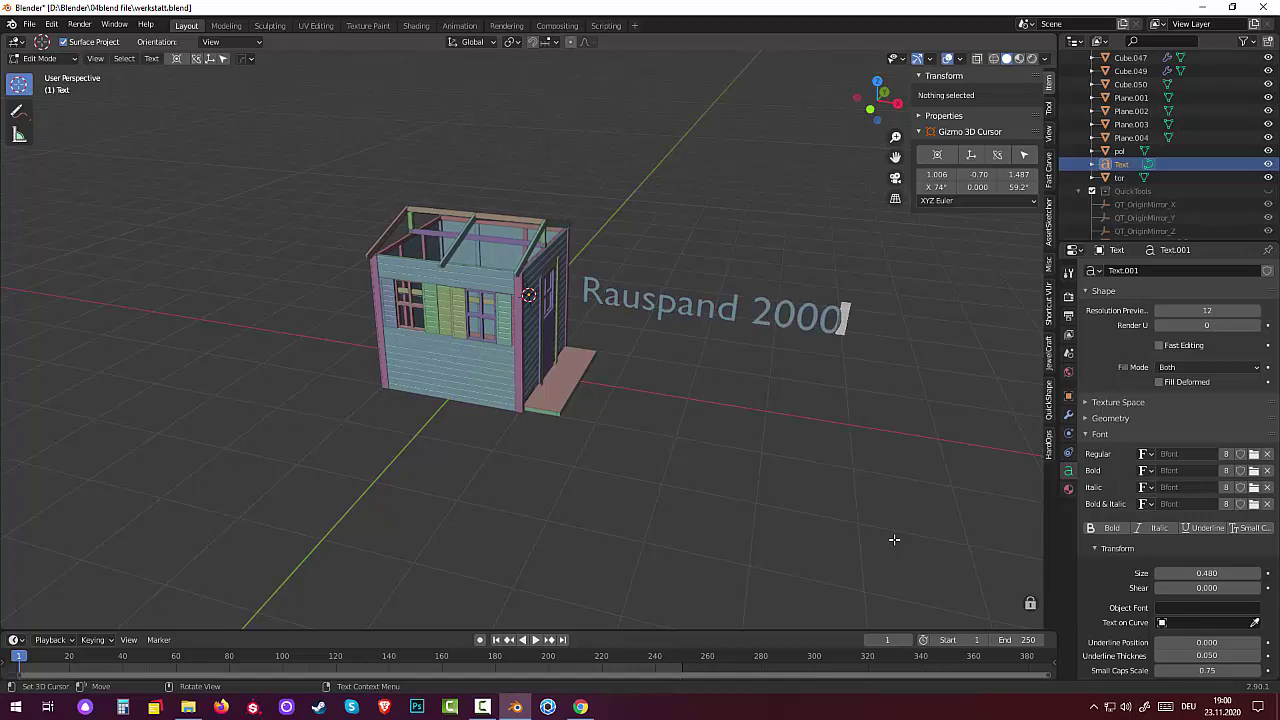
pyautogui.press('BackSpace')
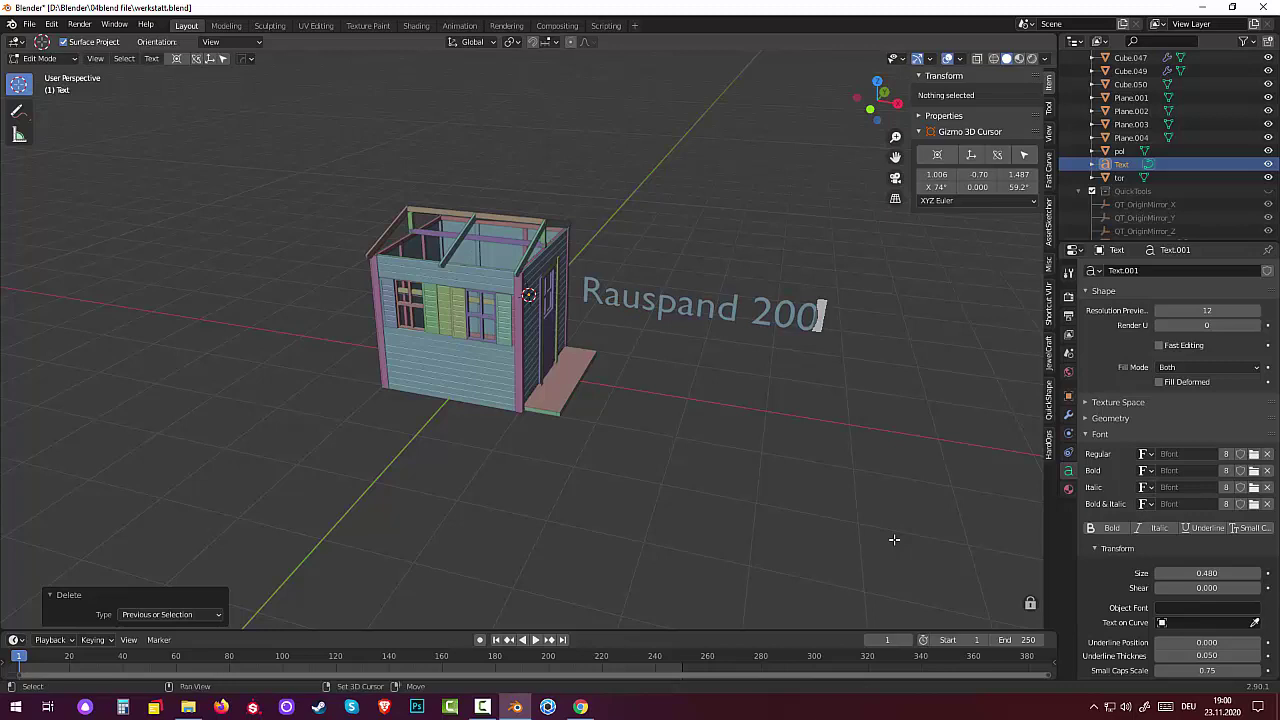
pyautogui.write('*')
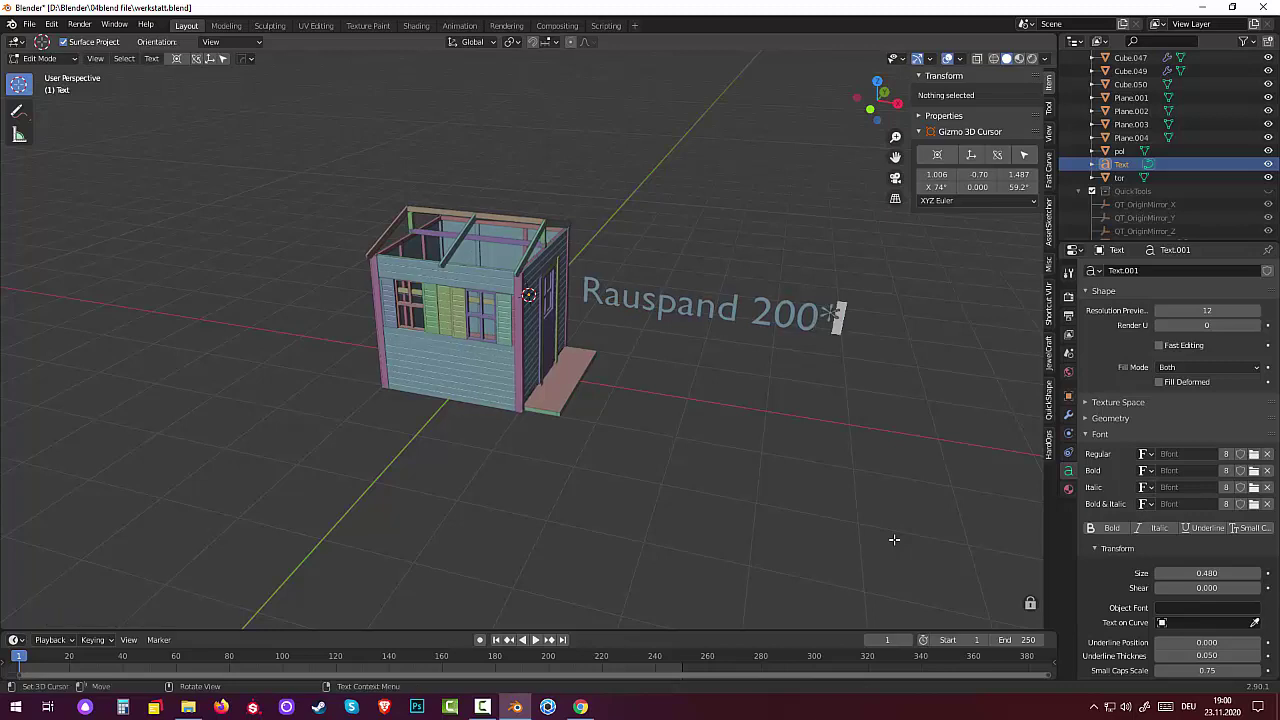
pyautogui.write(' l')
pyautogui.write('0')
pyautogui.press('shift')
pyautogui.write('*2')
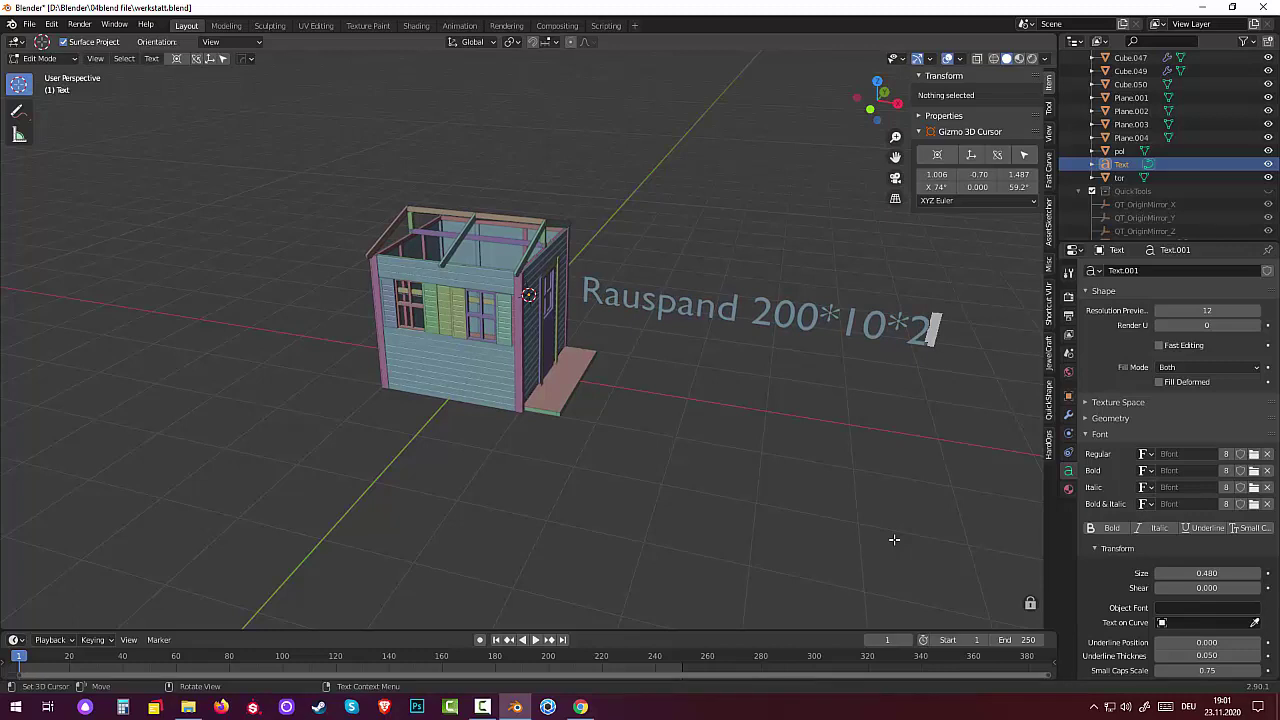
# Start a second line beneath the board dimensions and enter "! Pack" on it.
pyautogui.press('Home')
pyautogui.press('Right')
pyautogui.press('Right')
pyautogui.press('Right')
pyautogui.press('Right')
pyautogui.write('! Pa')
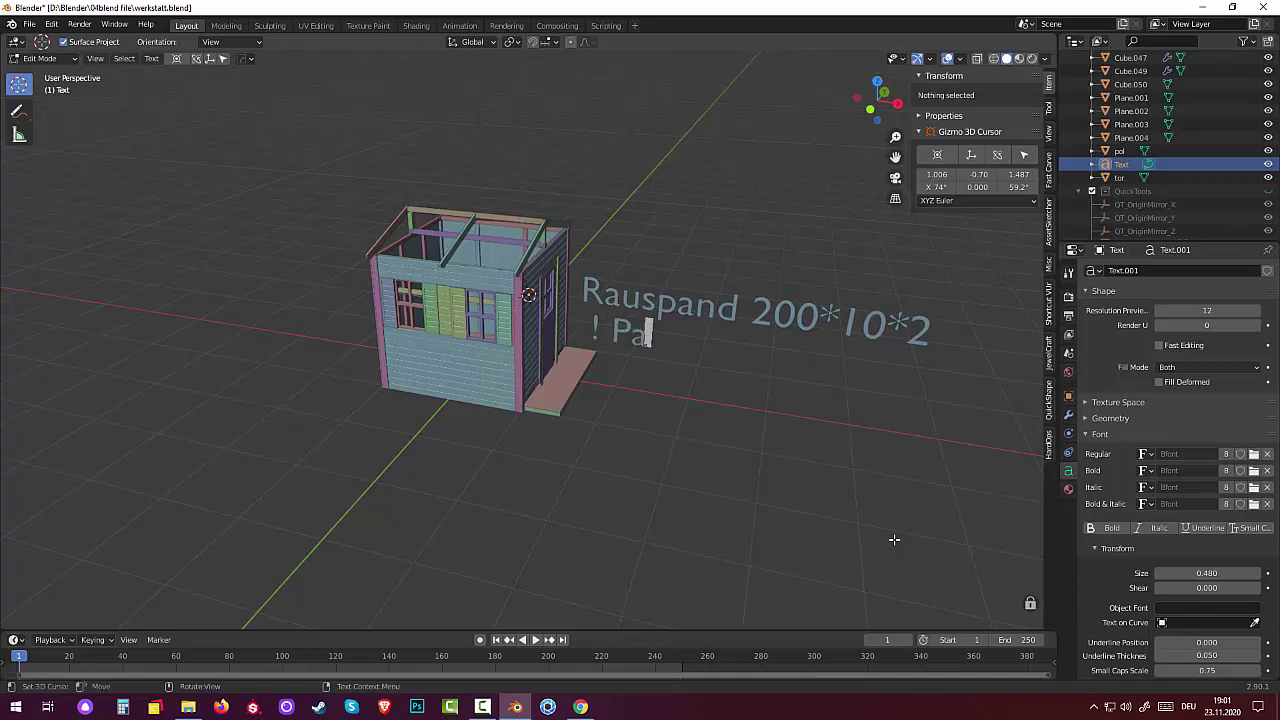
pyautogui.write('ck')
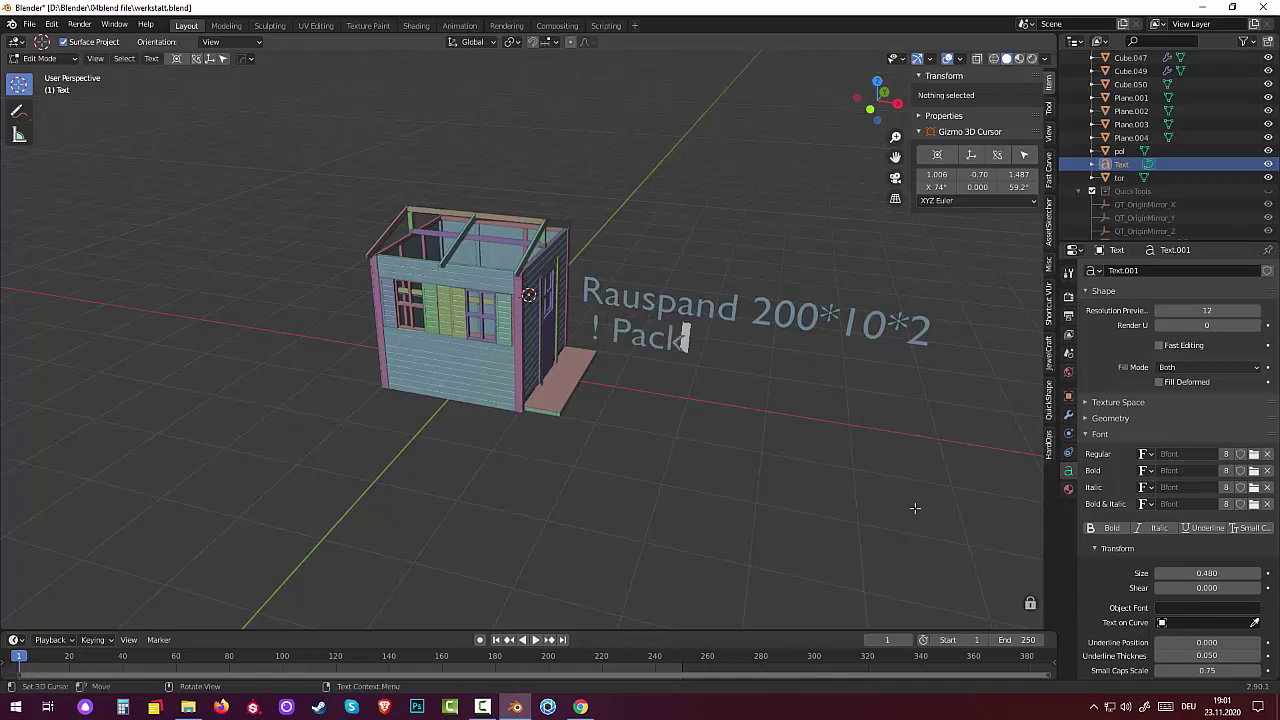
# Replace the mistyped "! Pack" on the second text line with "1 Pack".
pyautogui.click(599, 328)
pyautogui.press('BackSpace')
pyautogui.press('BackSpace')
pyautogui.press('BackSpace')
pyautogui.press('BackSpace')
pyautogui.press('BackSpace')
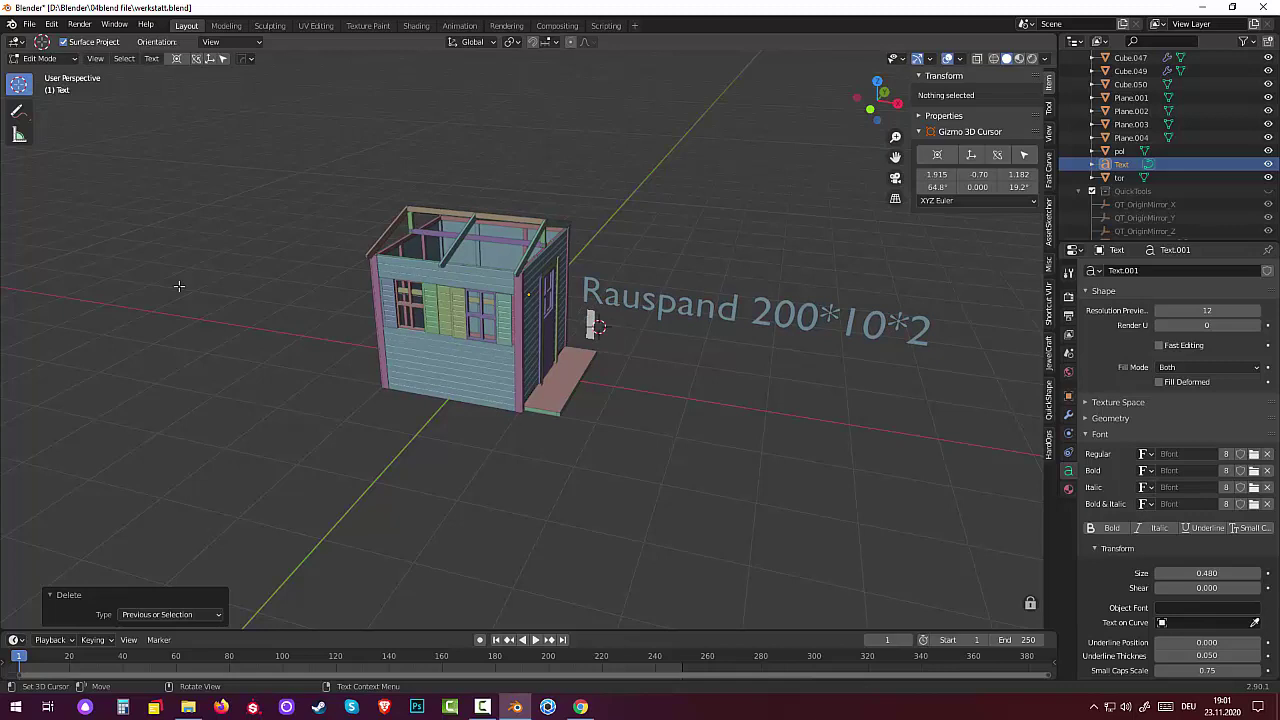
pyautogui.write('1')
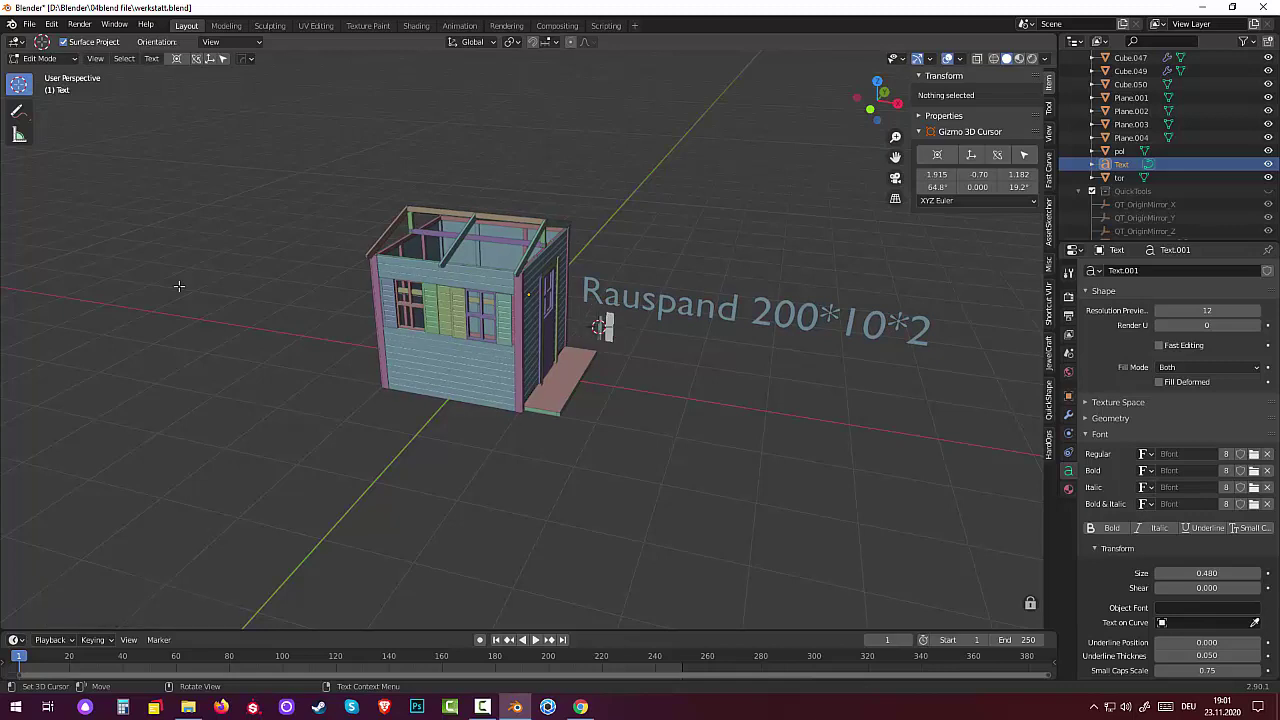
pyautogui.write('0Padk 0')
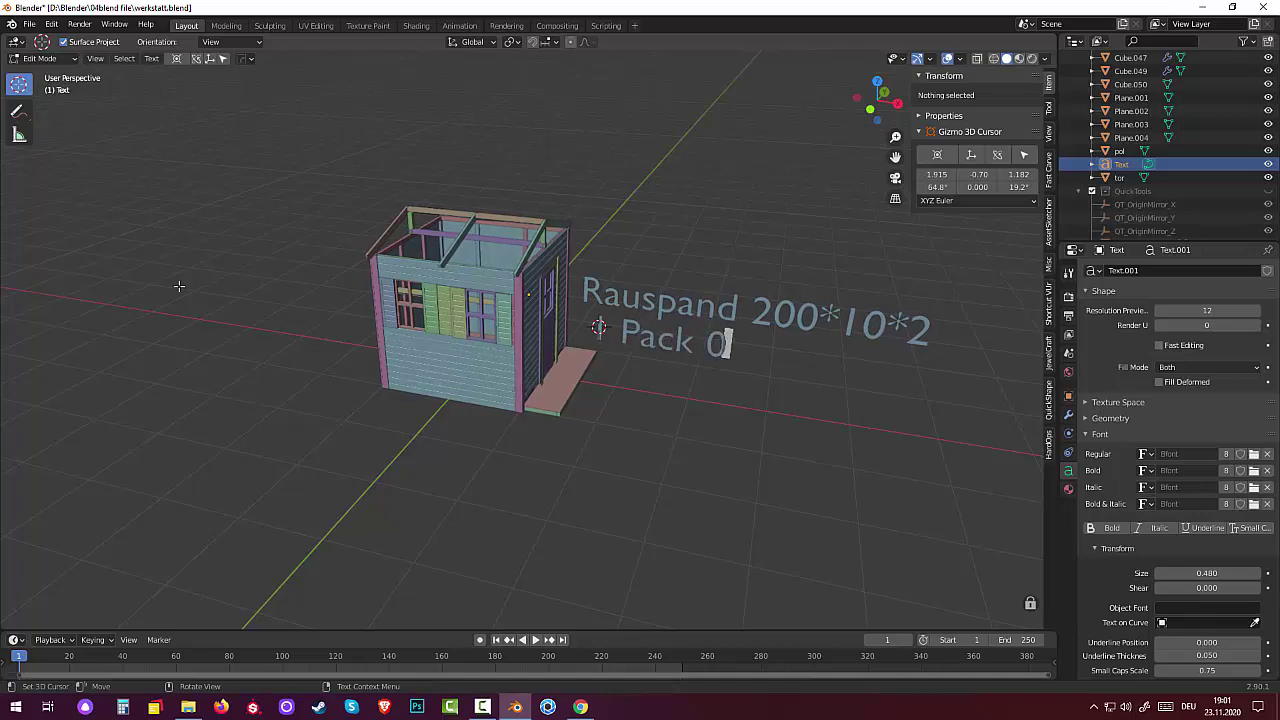
pyautogui.press('BackSpace')
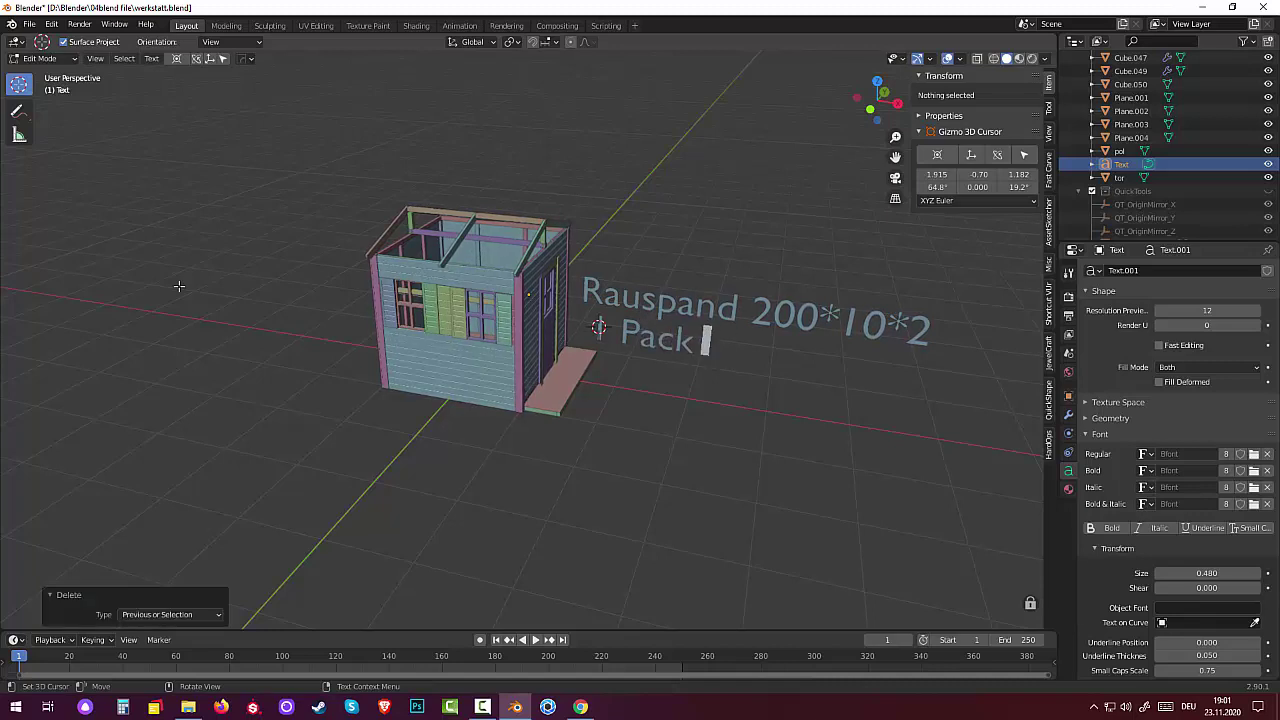
# Complete the second text line by appending "= 8,51" and the quantity "15St" after "1 Pack".
pyautogui.write('=')
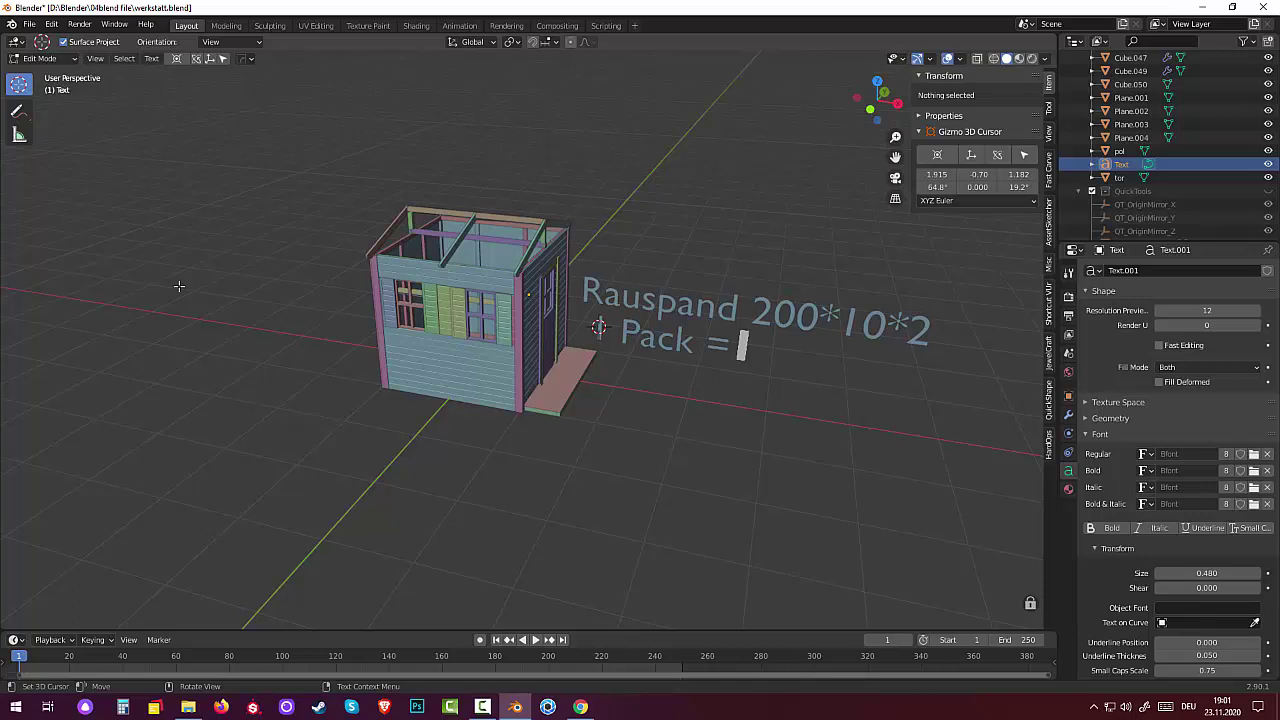
pyautogui.write('8, 5')
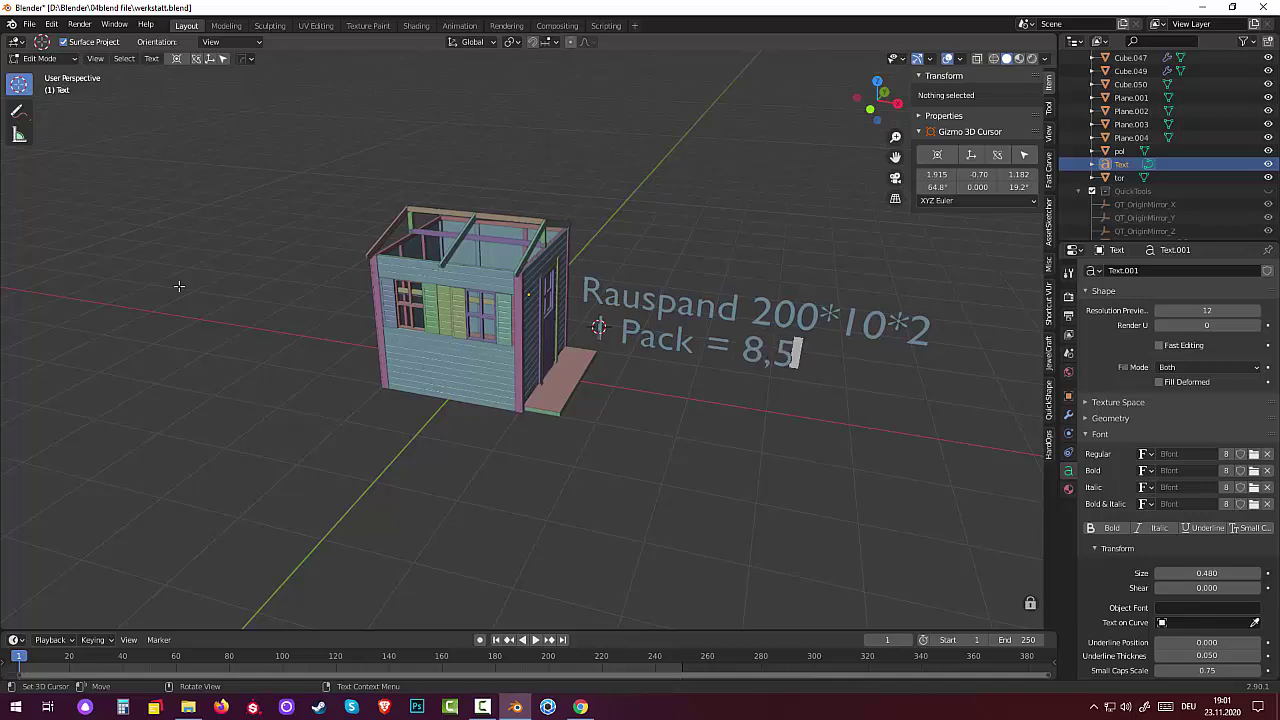
pyautogui.write(' l')
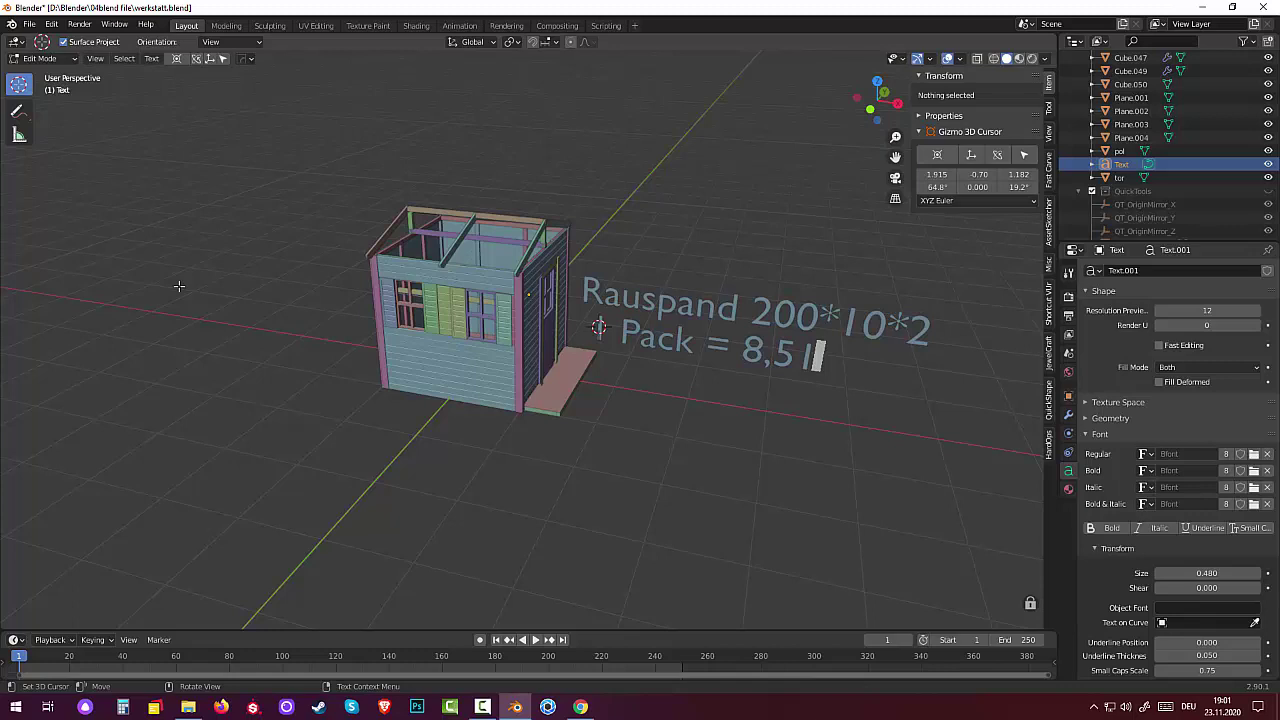
pyautogui.write('l  15')
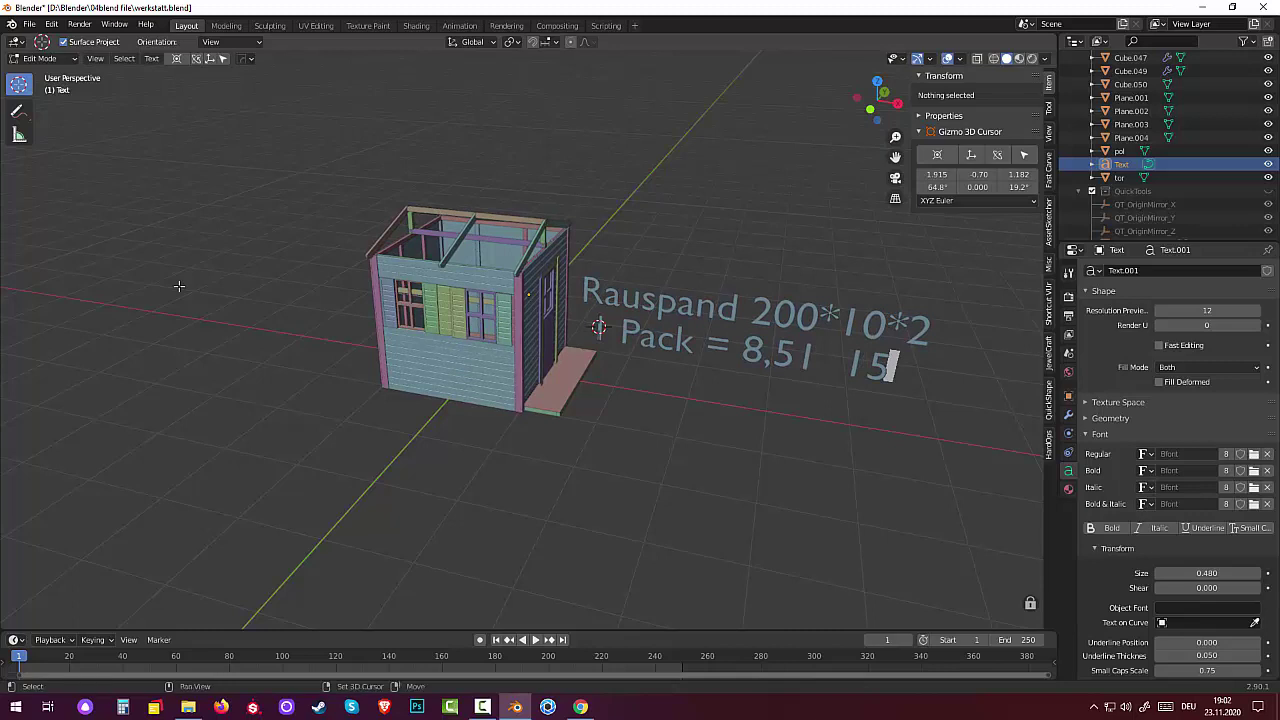
pyautogui.write('St')
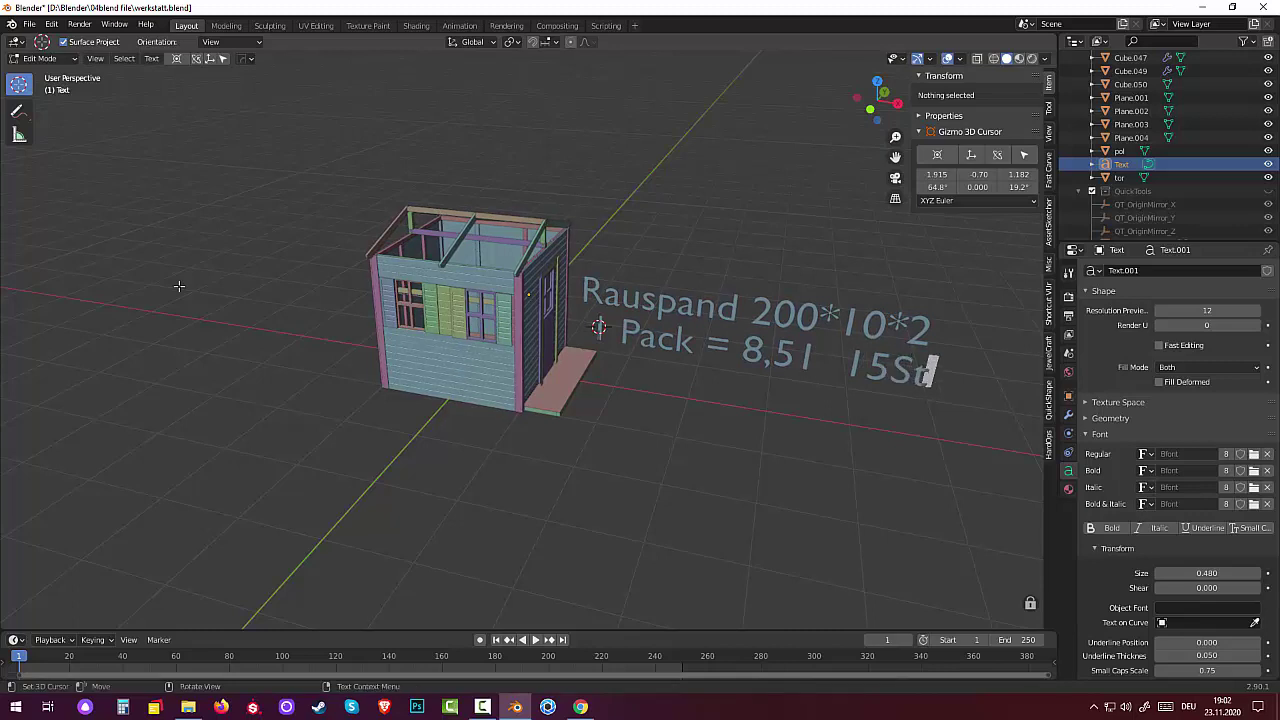
# Add a third text line reading "127, 65" beneath the pack price line.
pyautogui.press('Home')
pyautogui.press('Right')
pyautogui.write('12')
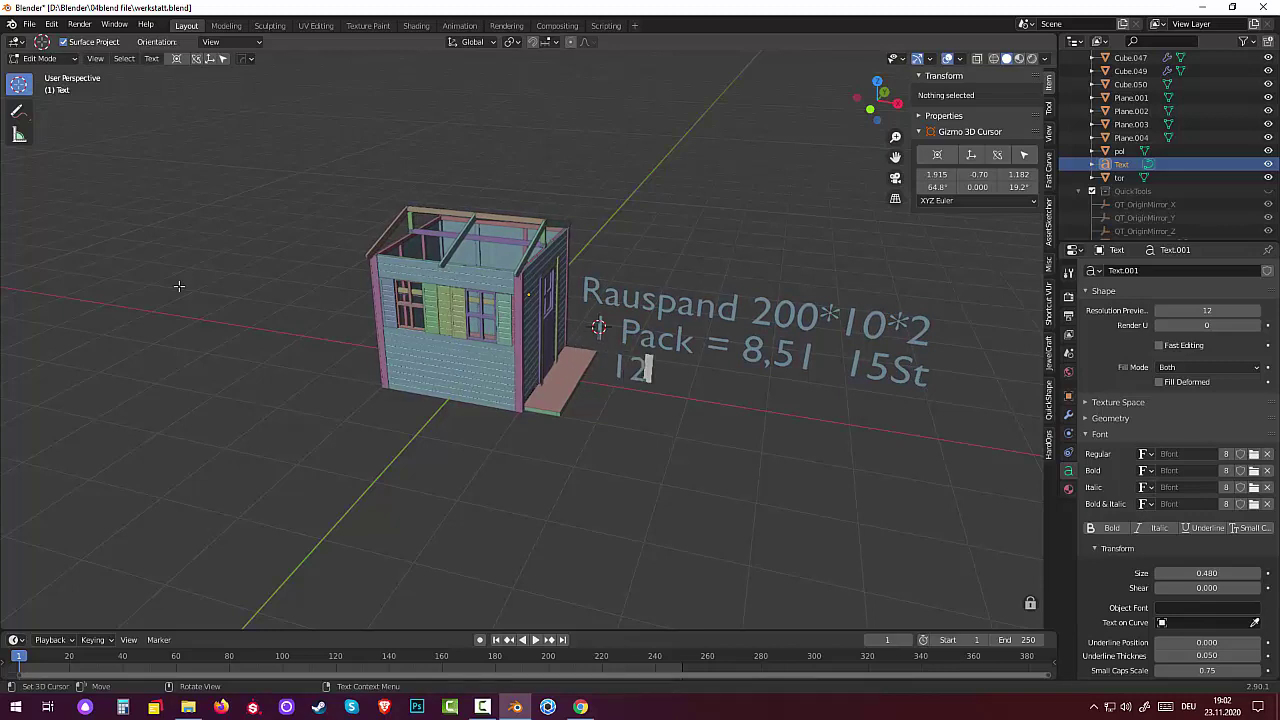
pyautogui.write('7, 65')
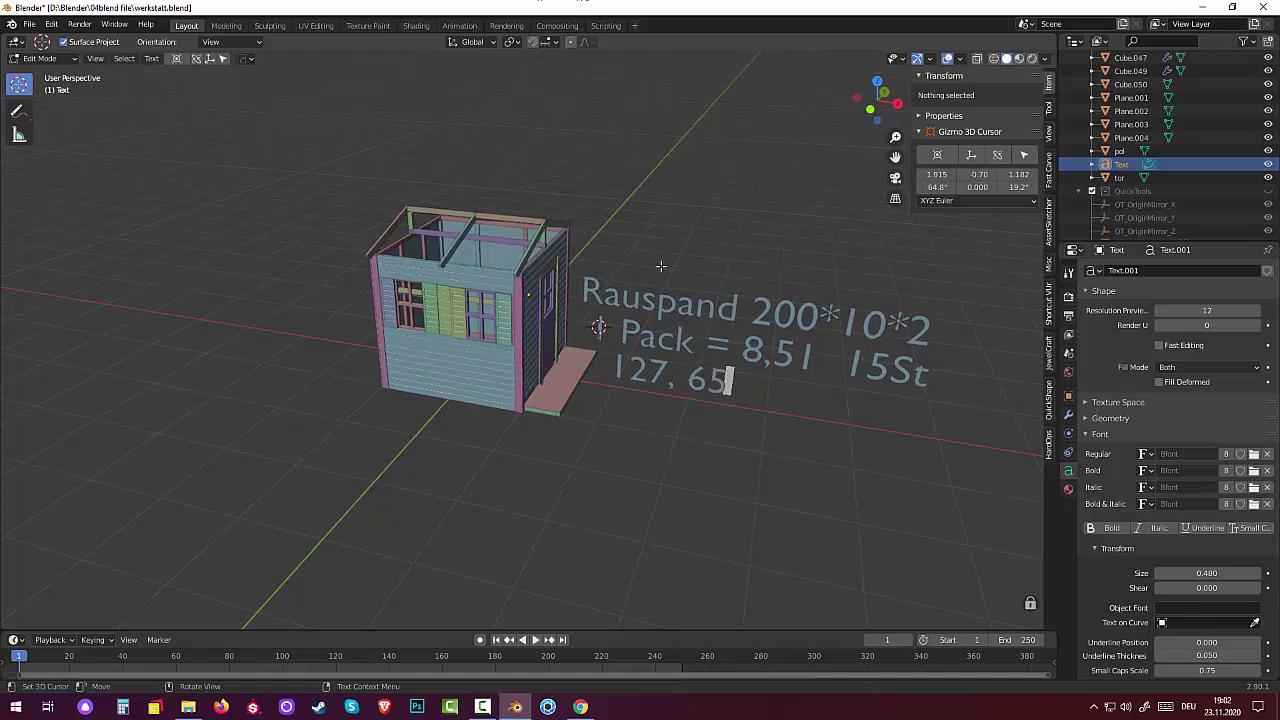
# Start a new text line below "127, 65" and enter "Kantenholz" on it.
pyautogui.moveTo(702, 452)
pyautogui.mouseDown(button='middle')
pyautogui.moveTo(723, 444)
pyautogui.moveTo(700, 466)
pyautogui.mouseUp(button='middle')
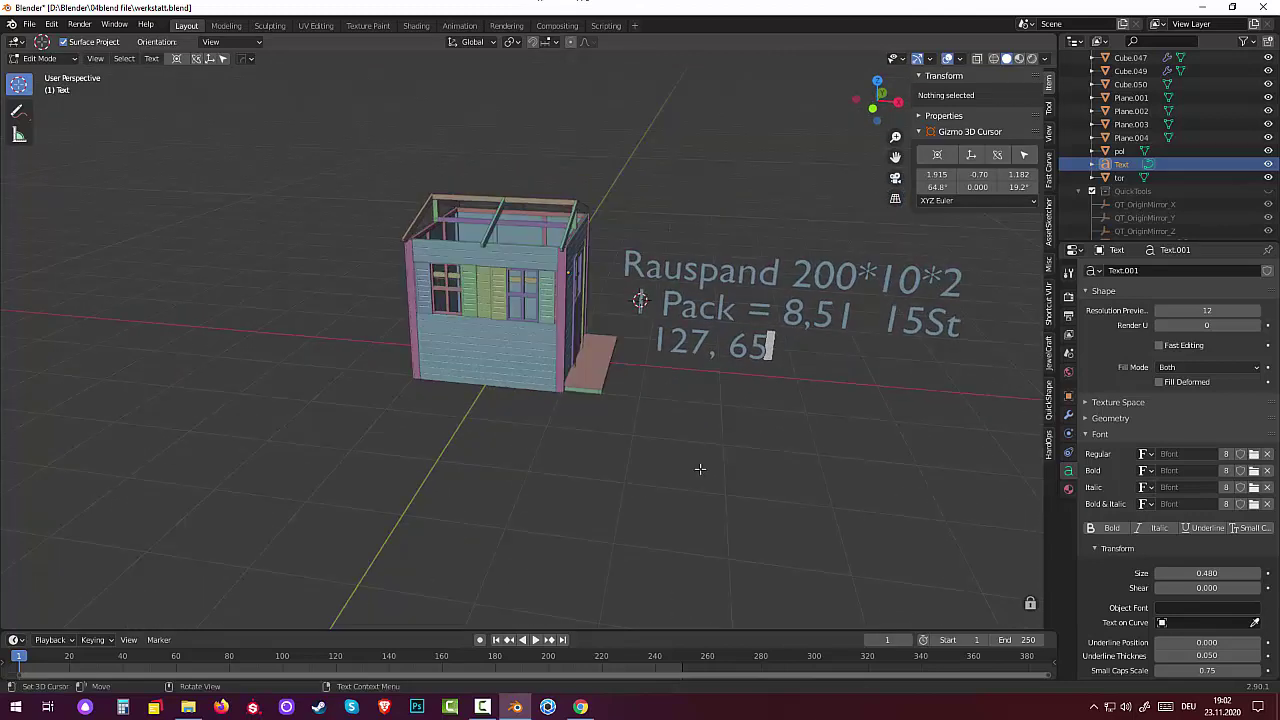
pyautogui.press('Return')
pyautogui.press('Return')
pyautogui.press('Return')
pyautogui.press('Up')
pyautogui.press('Up')
pyautogui.write('K')
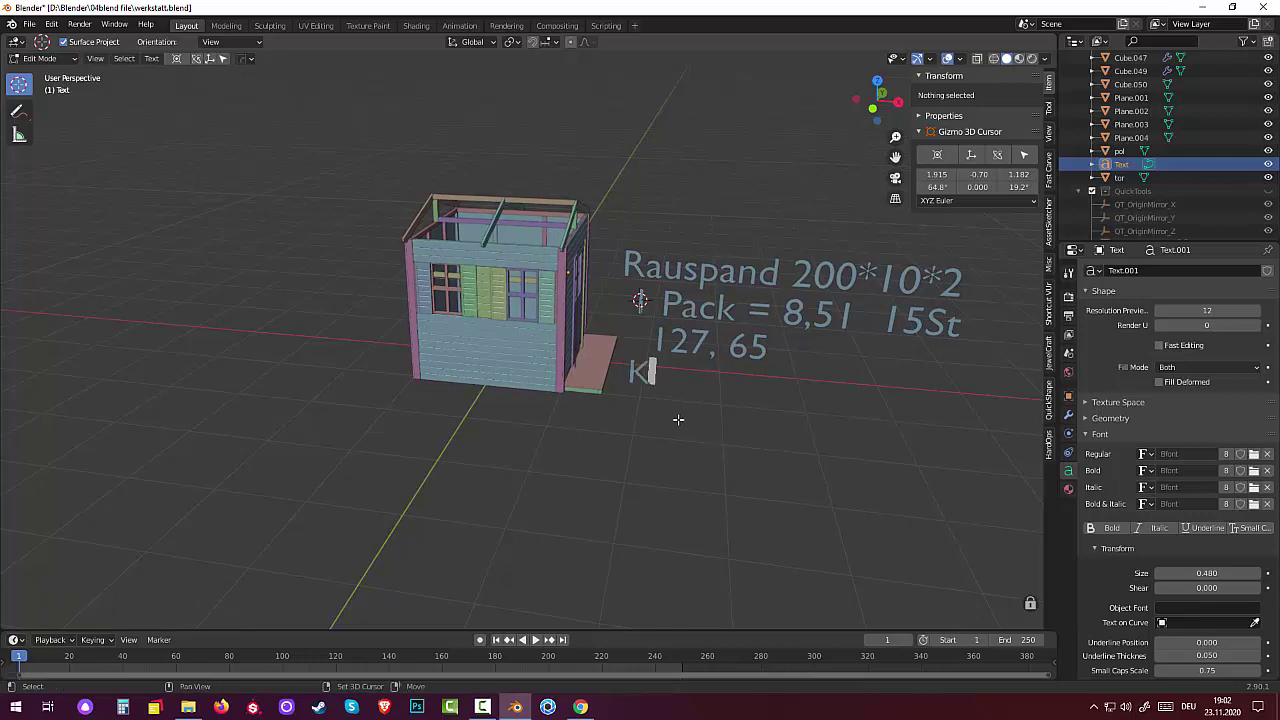
pyautogui.write('anten')
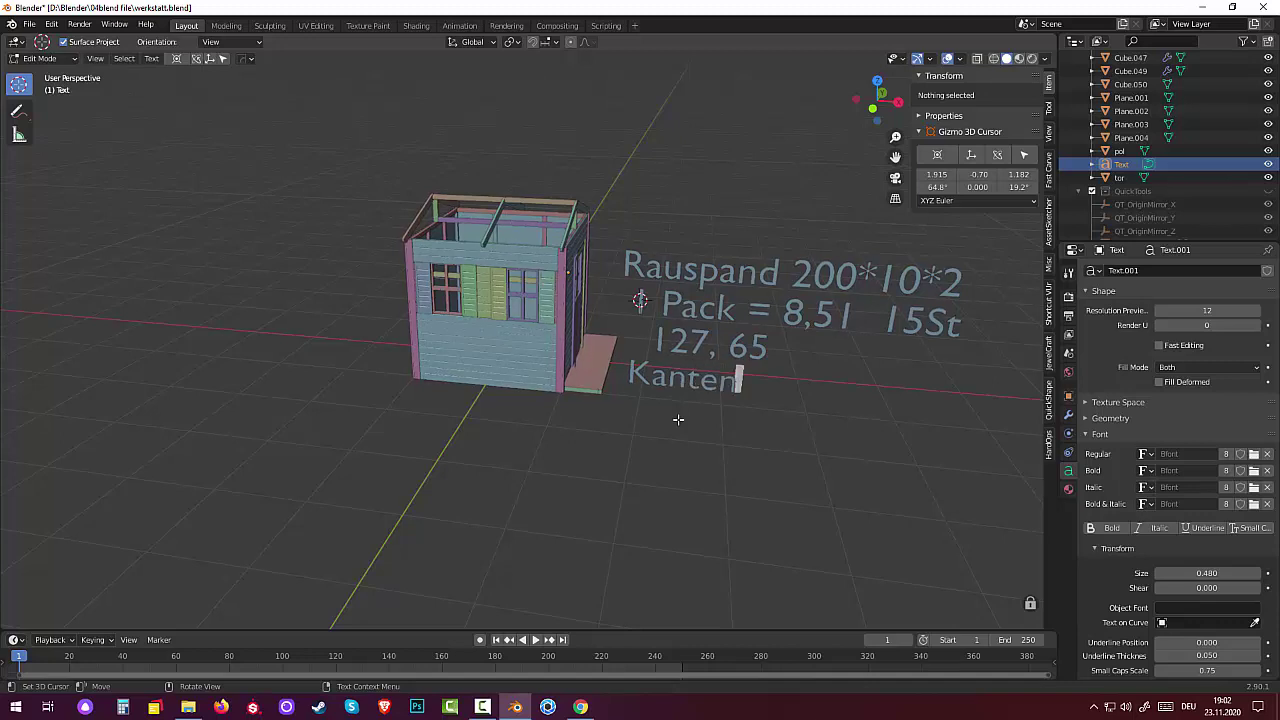
pyautogui.write('holz')
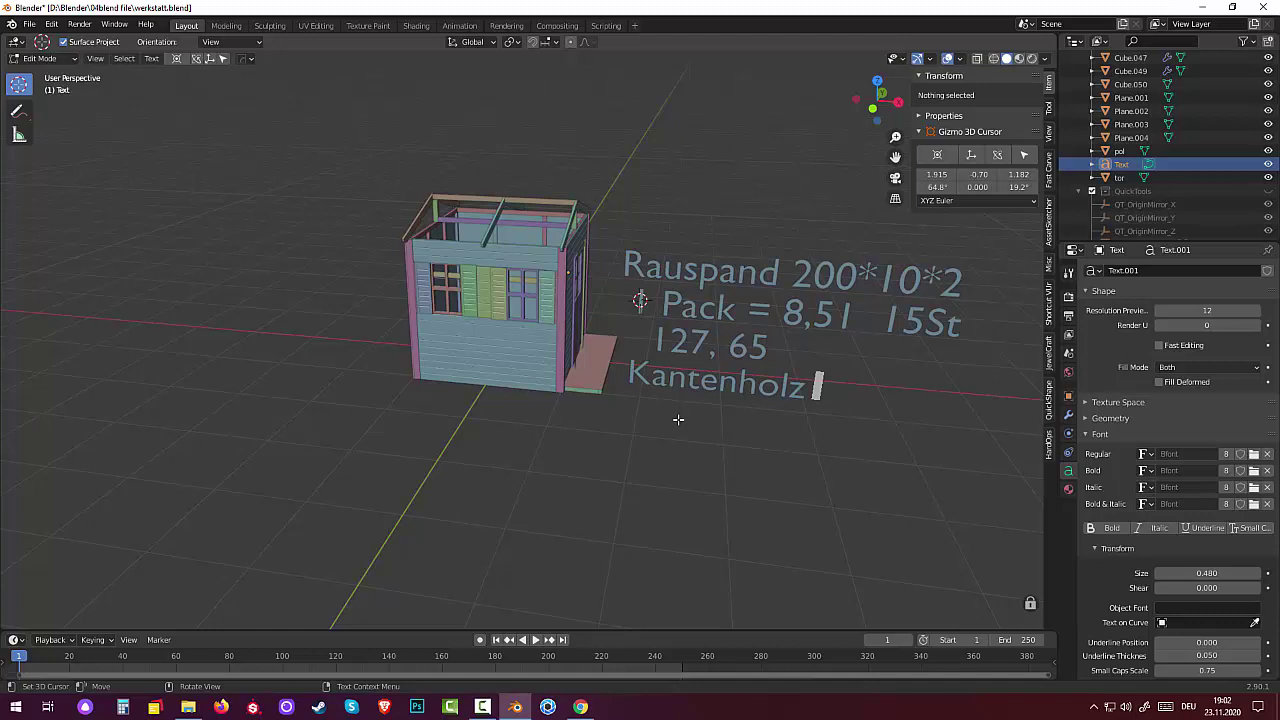
# Append the timber dimensions "200*6*4" after "Kantenholz".
pyautogui.write(' 200')
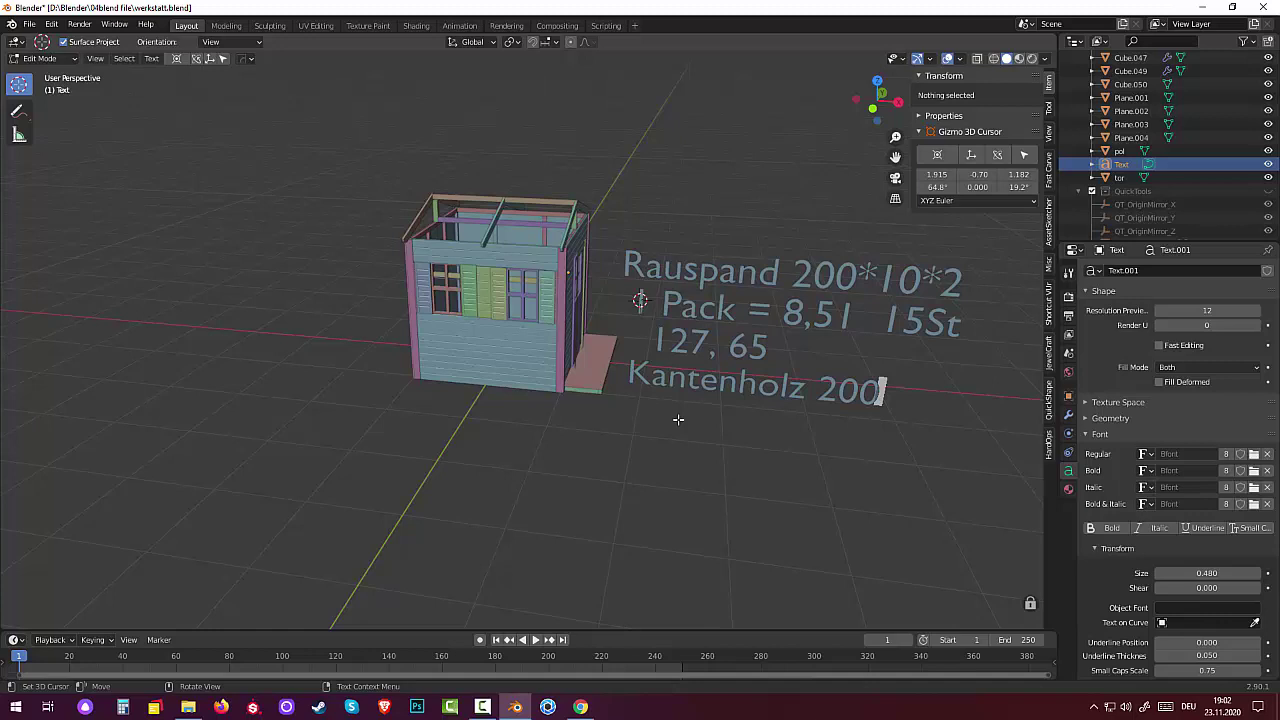
pyautogui.write('+')
pyautogui.press('BackSpace')
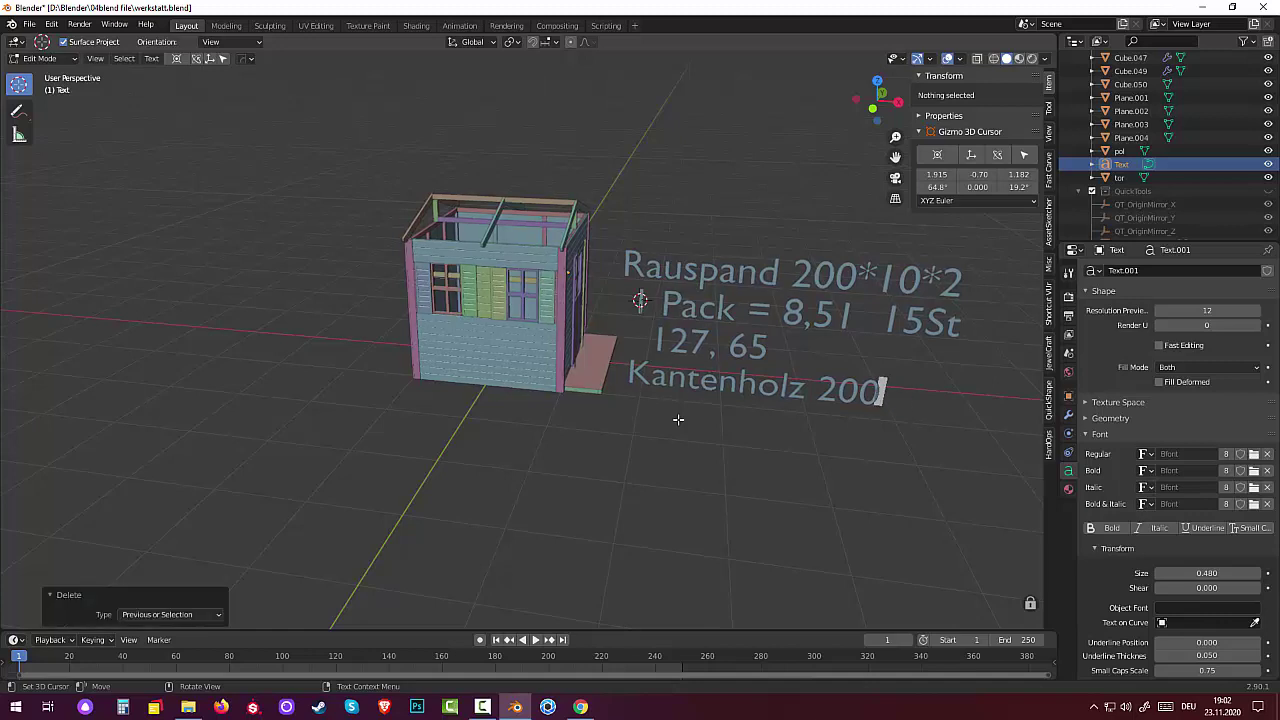
pyautogui.write('*')
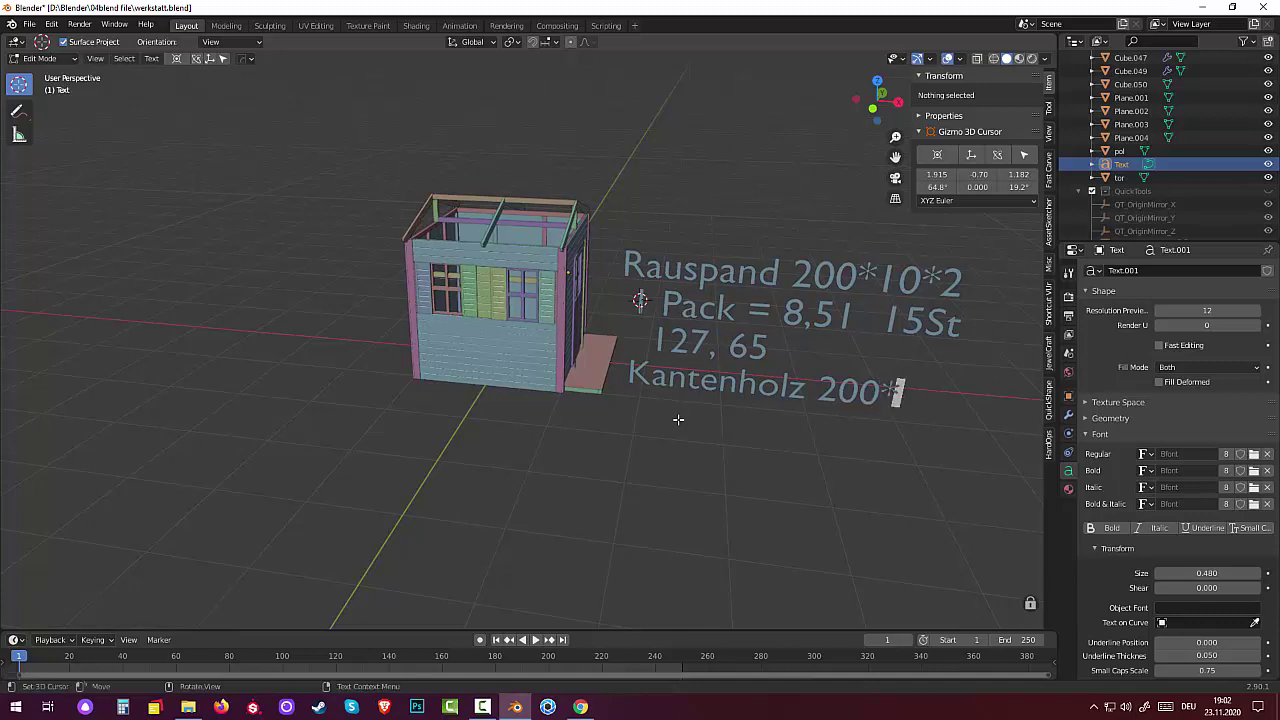
pyautogui.write('6*')
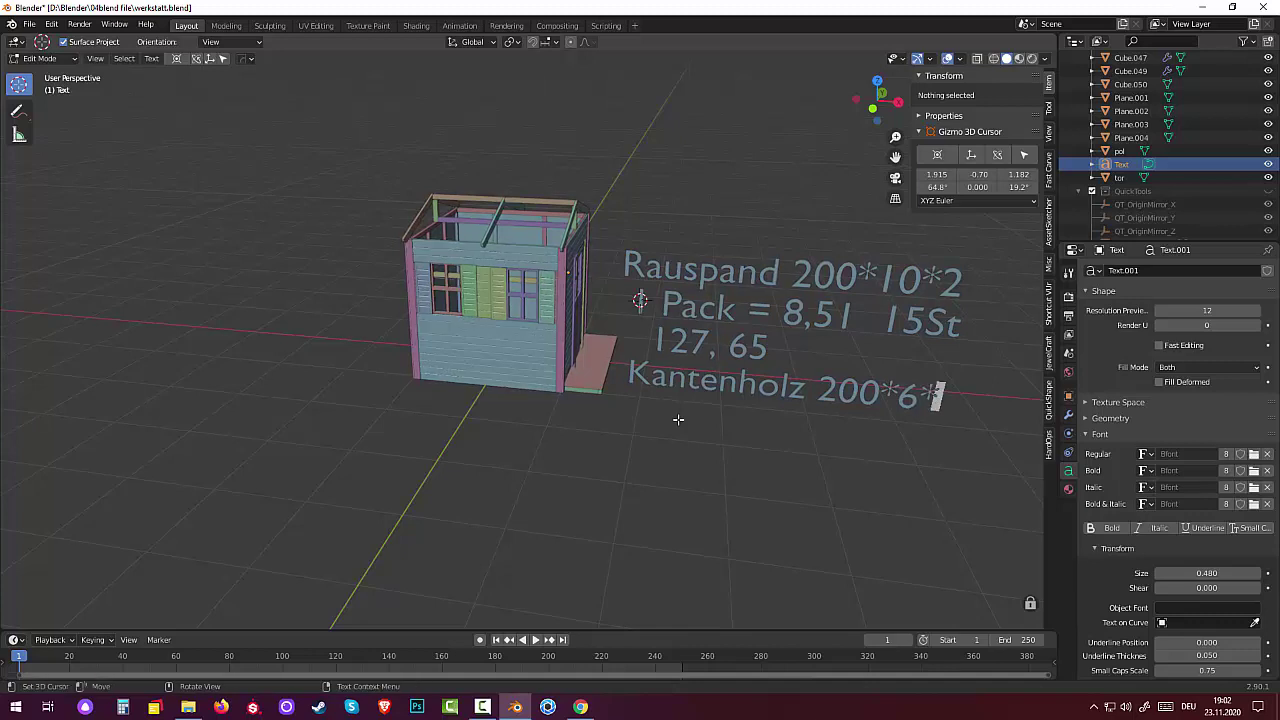
pyautogui.write('4')
# Add a line beneath the Kantenholz dimensions with the quantity and unit price "24 St. 1,78 St".
pyautogui.press('Return')
pyautogui.write('24')
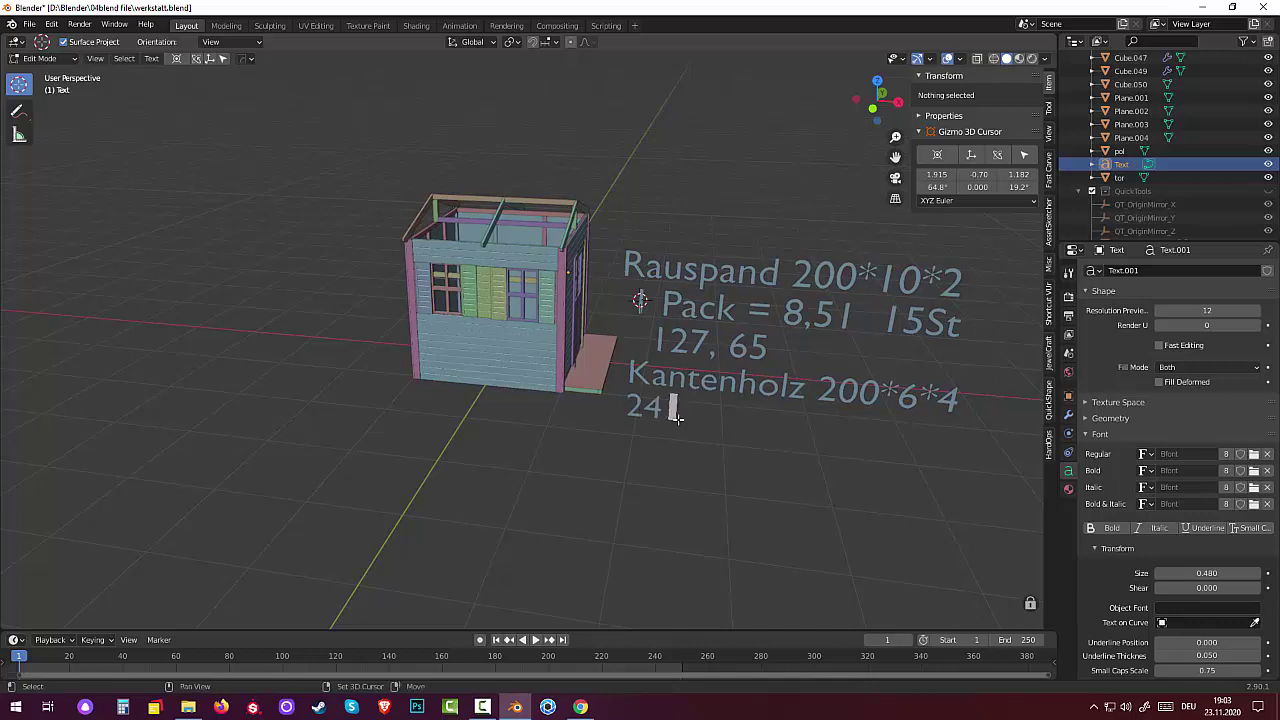
pyautogui.write(' St')
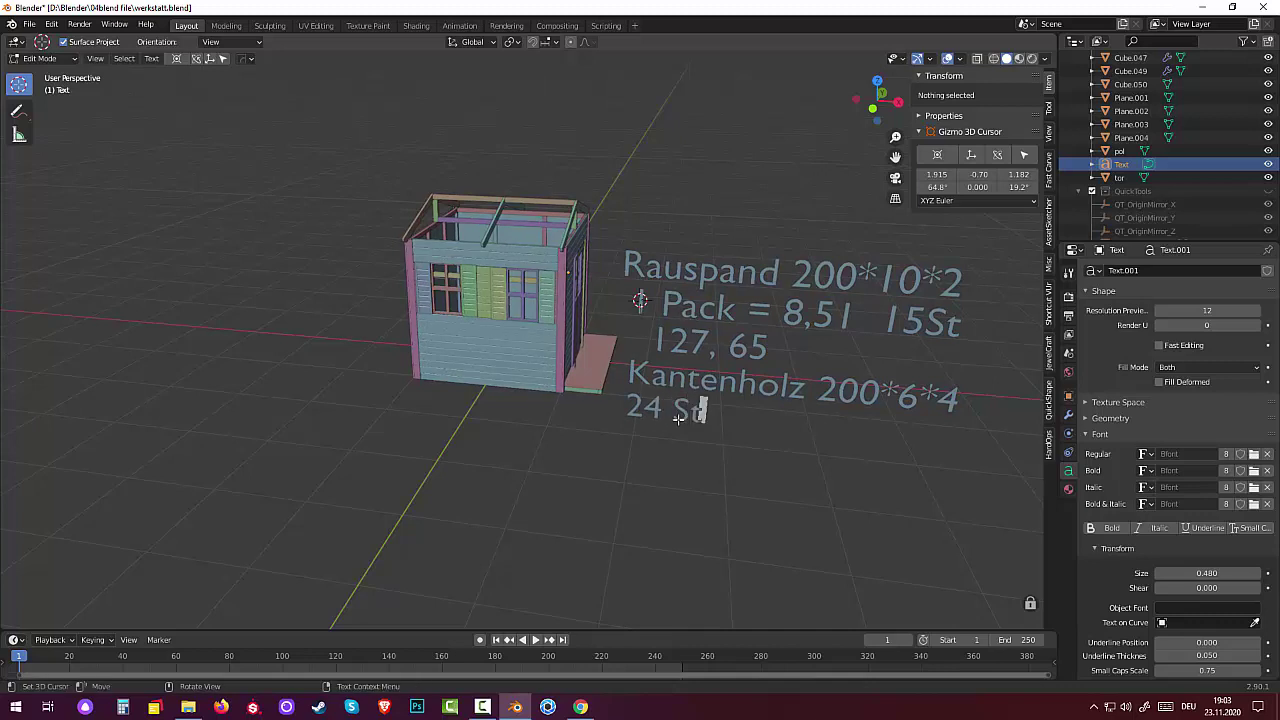
pyautogui.write('.  1,78')
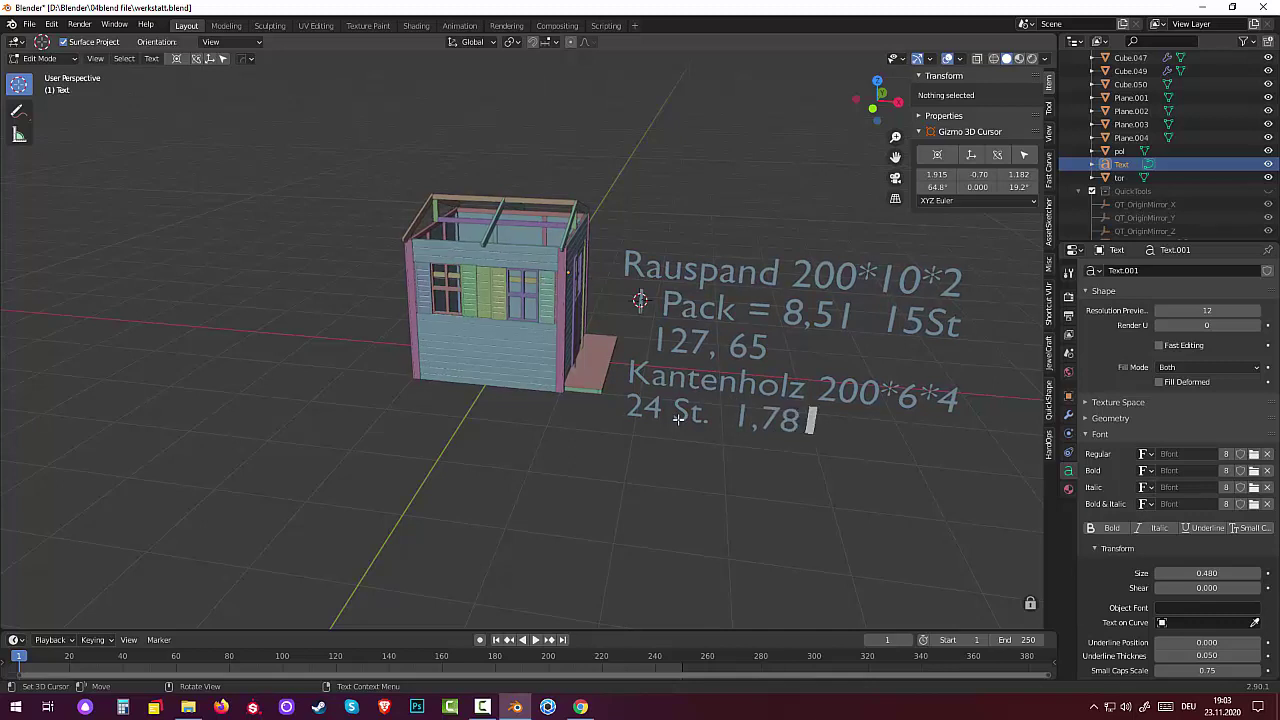
pyautogui.write(' St')
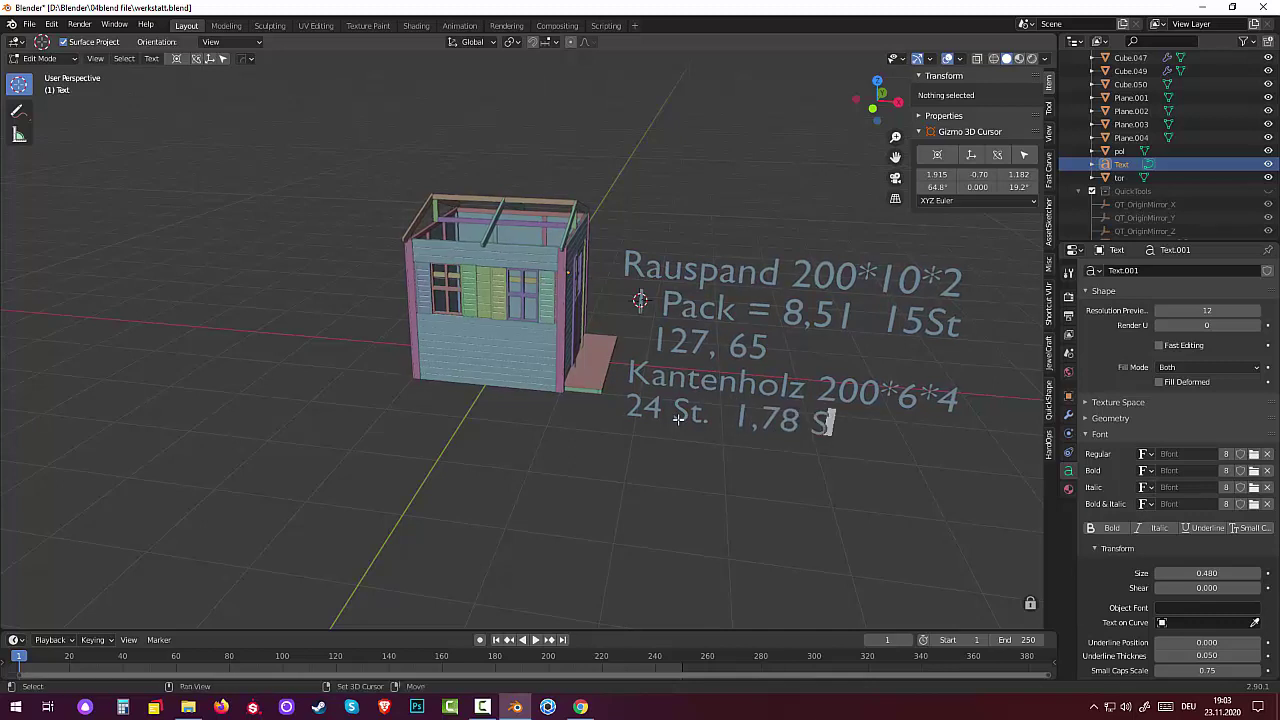
# Add a line below the Kantenholz unit price reading "42,72 evro".
pyautogui.press('Return')
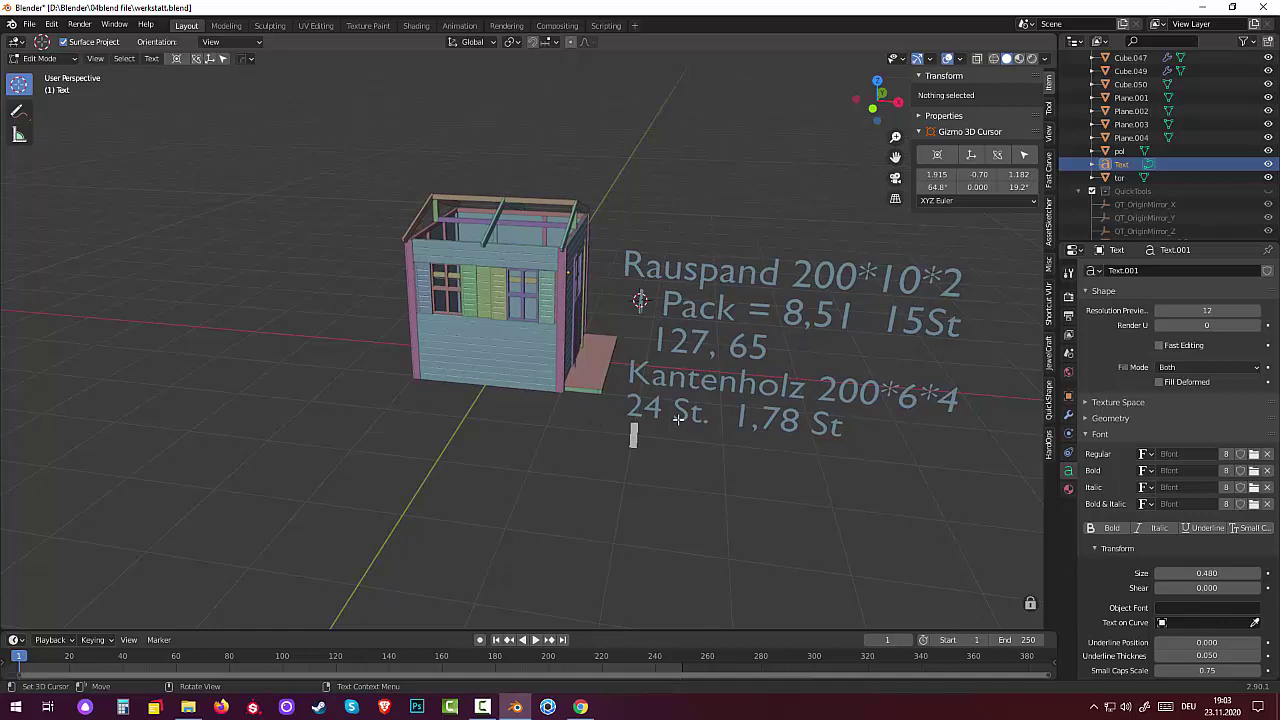
pyautogui.write('42,7')
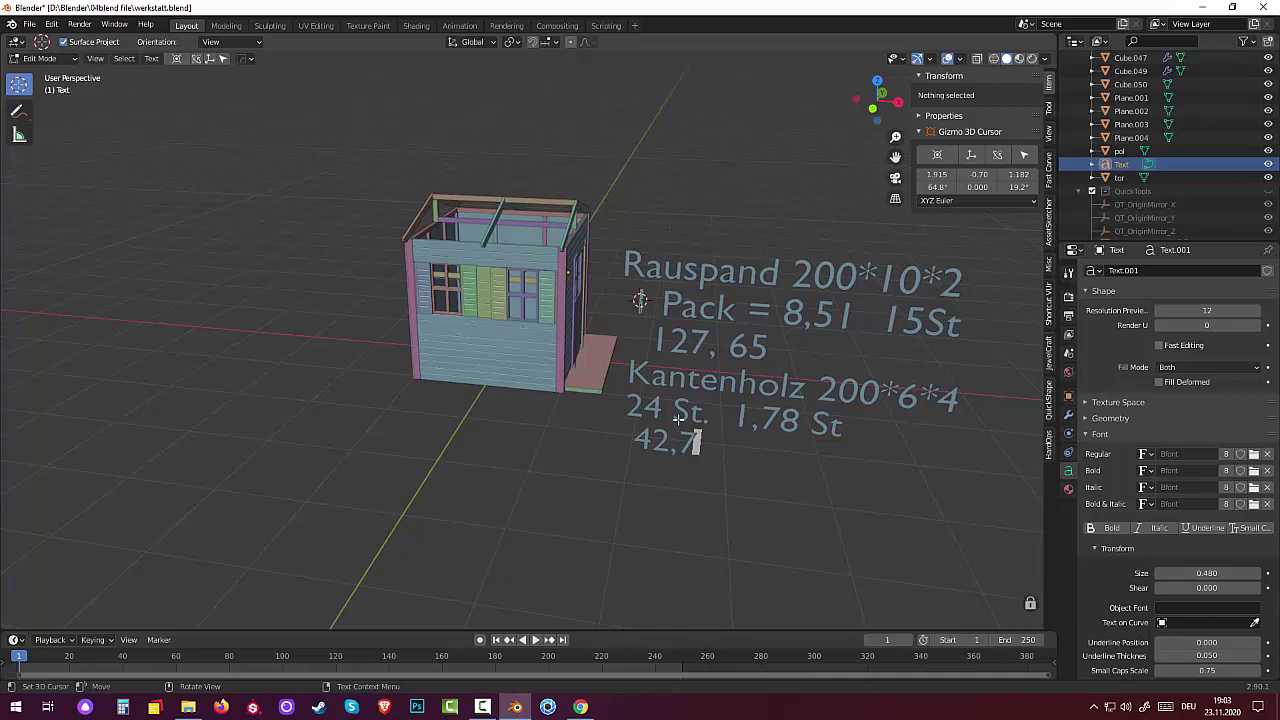
pyautogui.write('2e')
pyautogui.press('BackSpace')
pyautogui.write('B')
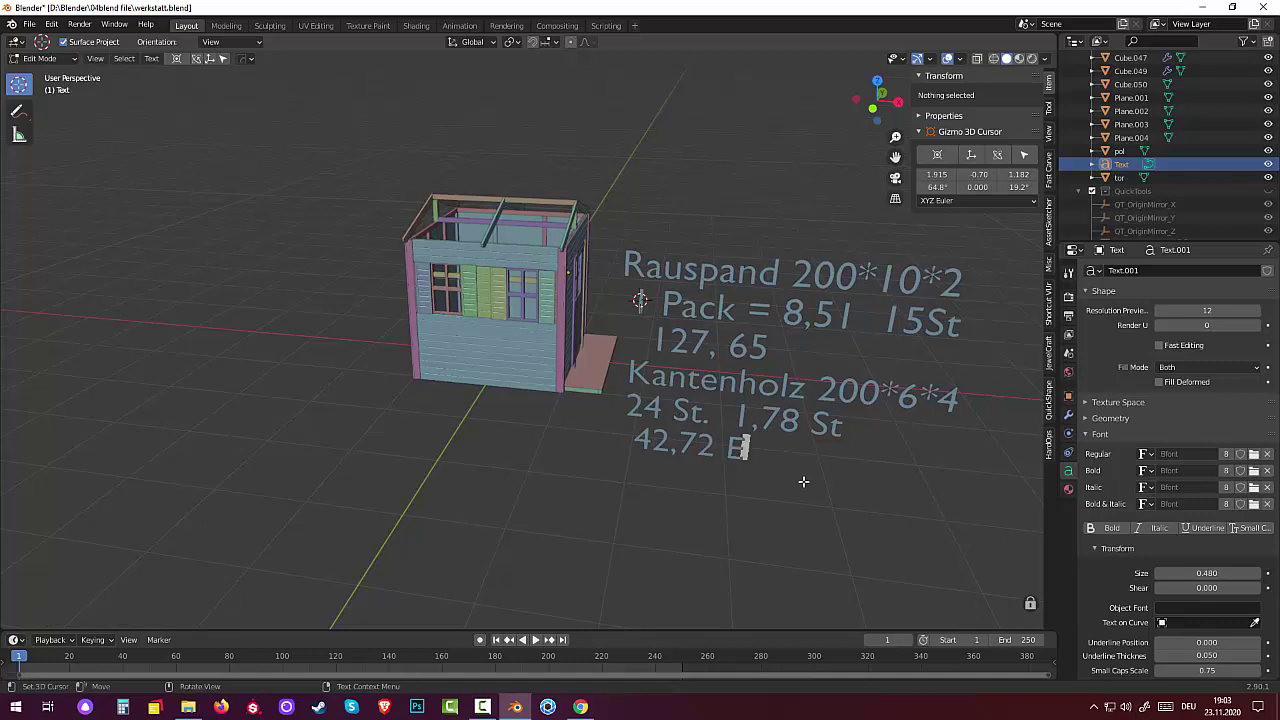
pyautogui.press('BackSpace')
pyautogui.write('evn')
pyautogui.write('o')
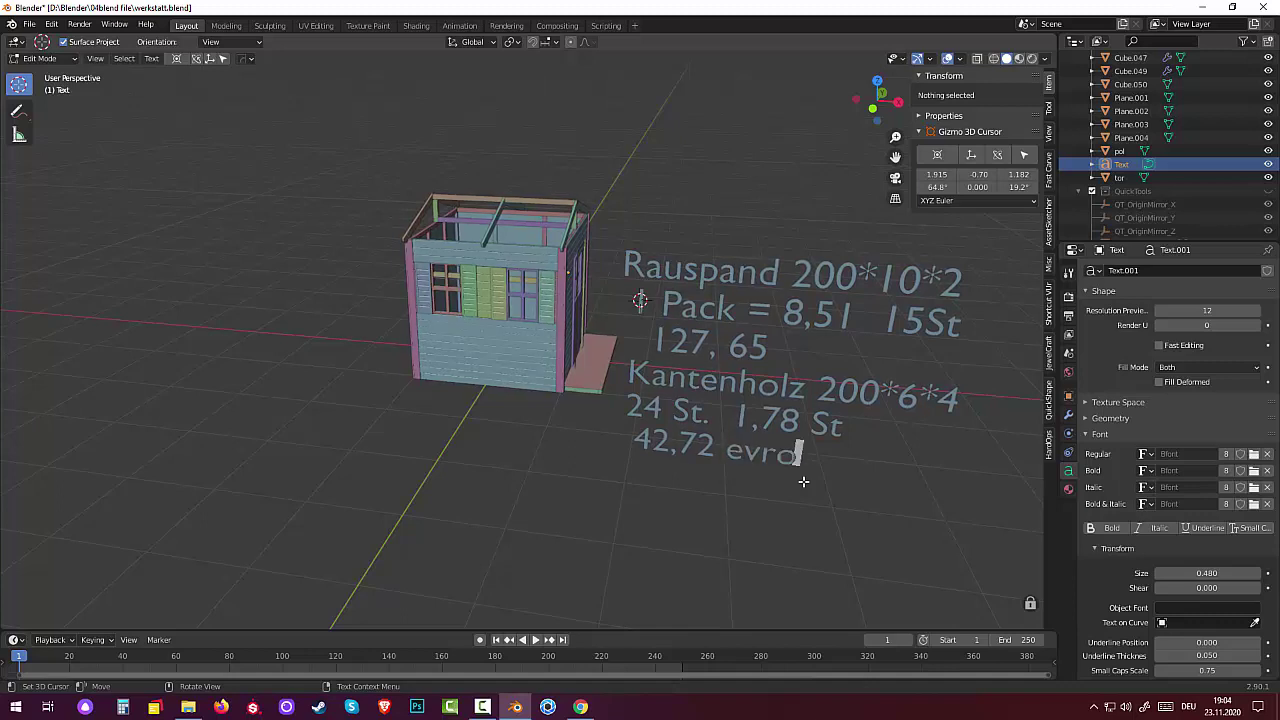
# Replace the misspelled currency word after "42,72" with "euro".
pyautogui.press('BackSpace')
pyautogui.press('BackSpace')
pyautogui.press('BackSpace')
pyautogui.press('BackSpace')
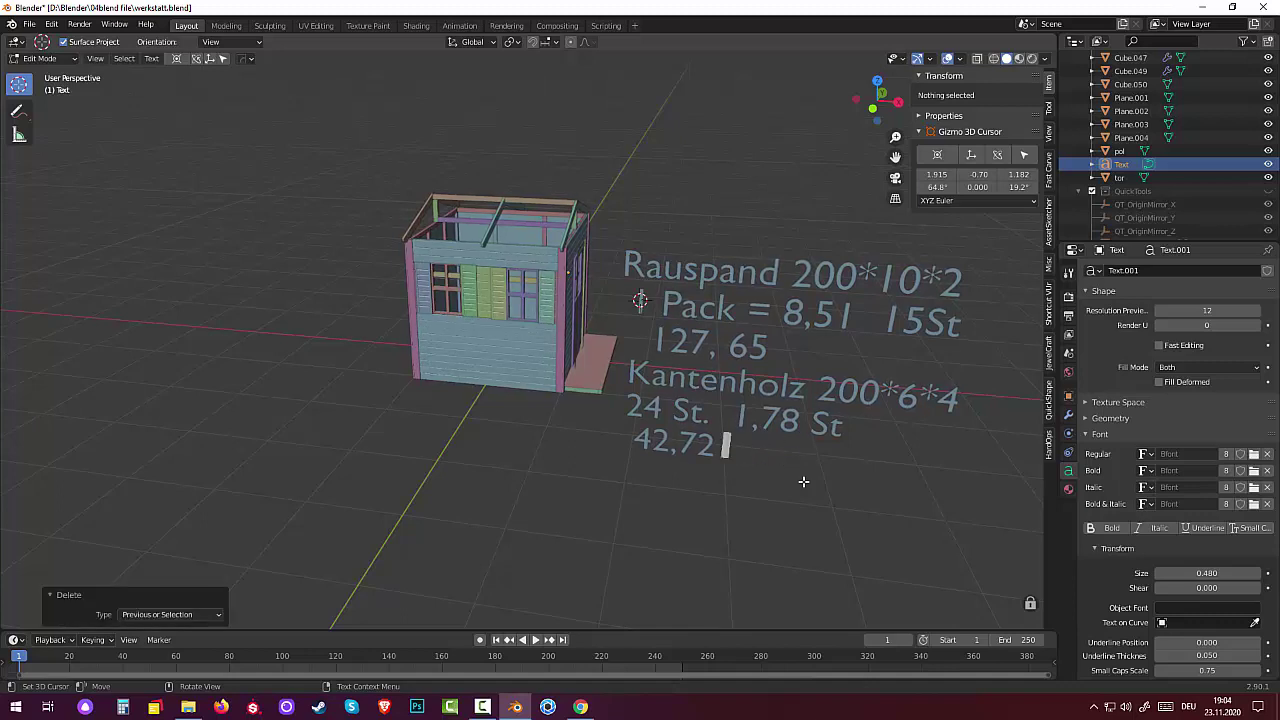
pyautogui.write('euro')
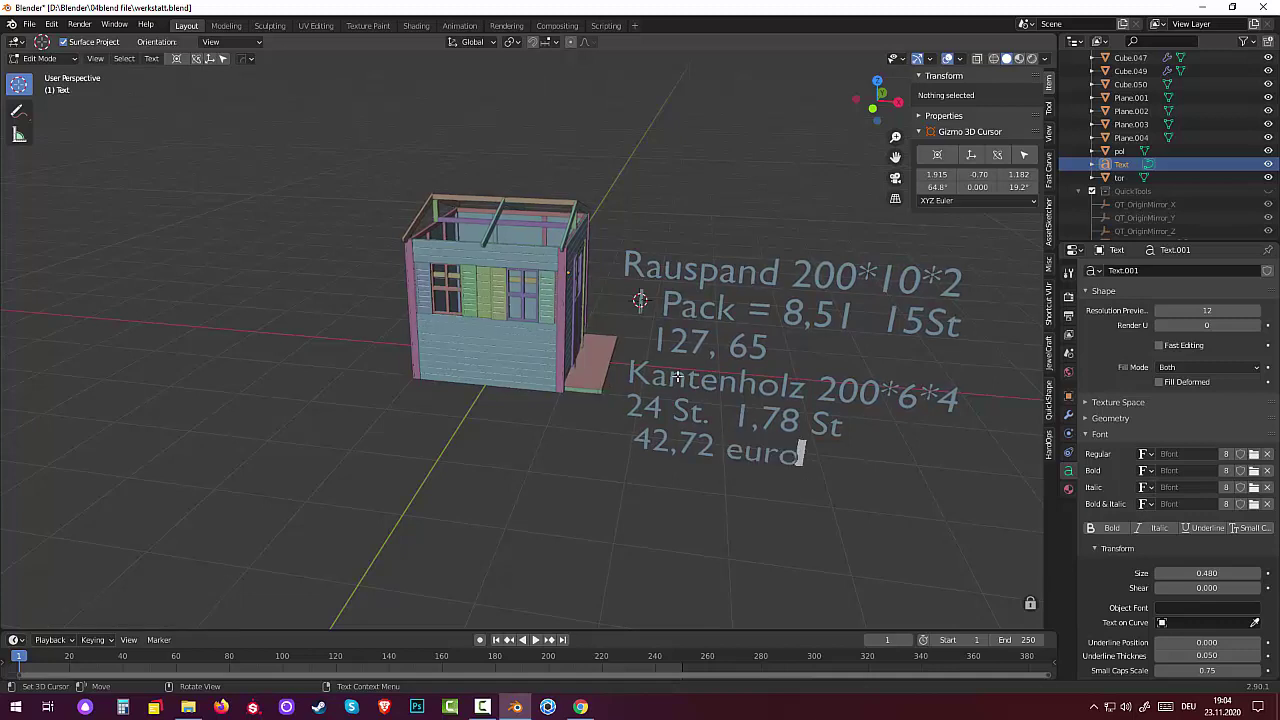
# Move the 3D cursor beside "127, 65", then enter "Vorleplatte" after a blank line below the euro amount.
pyautogui.click(768, 352)
pyautogui.press('Return')
pyautogui.press('Return')
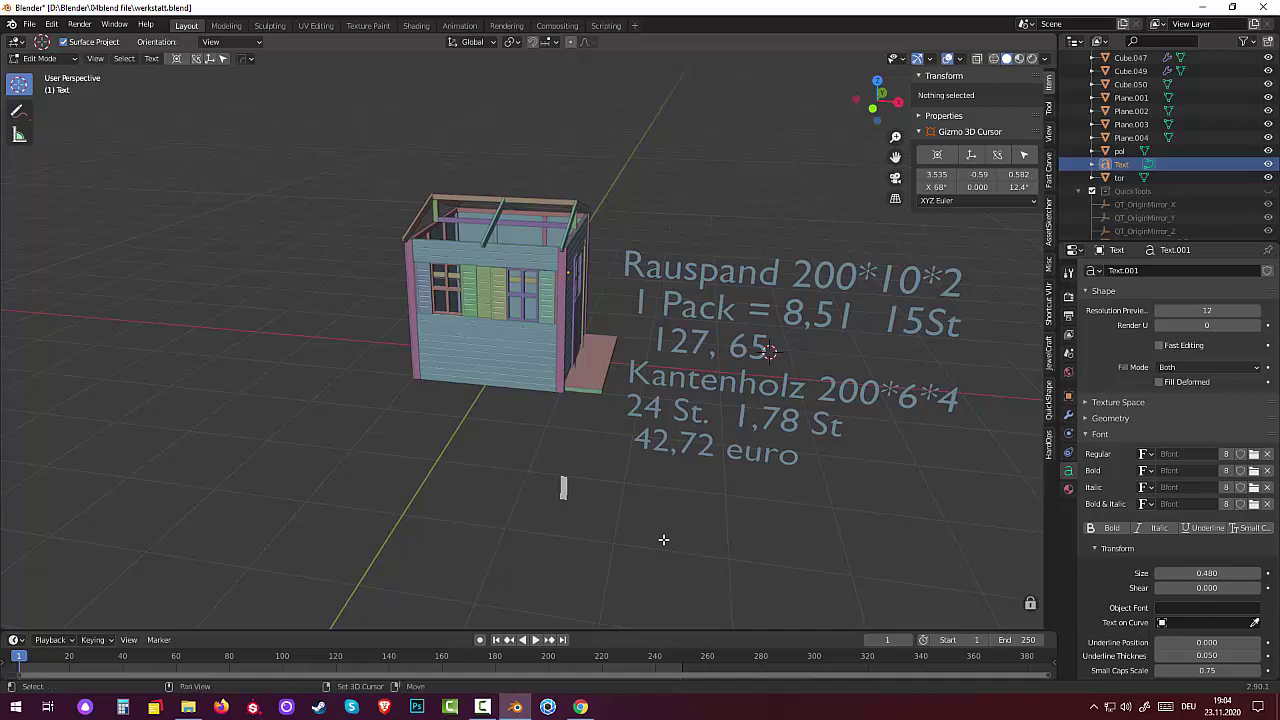
pyautogui.write('Vorle')
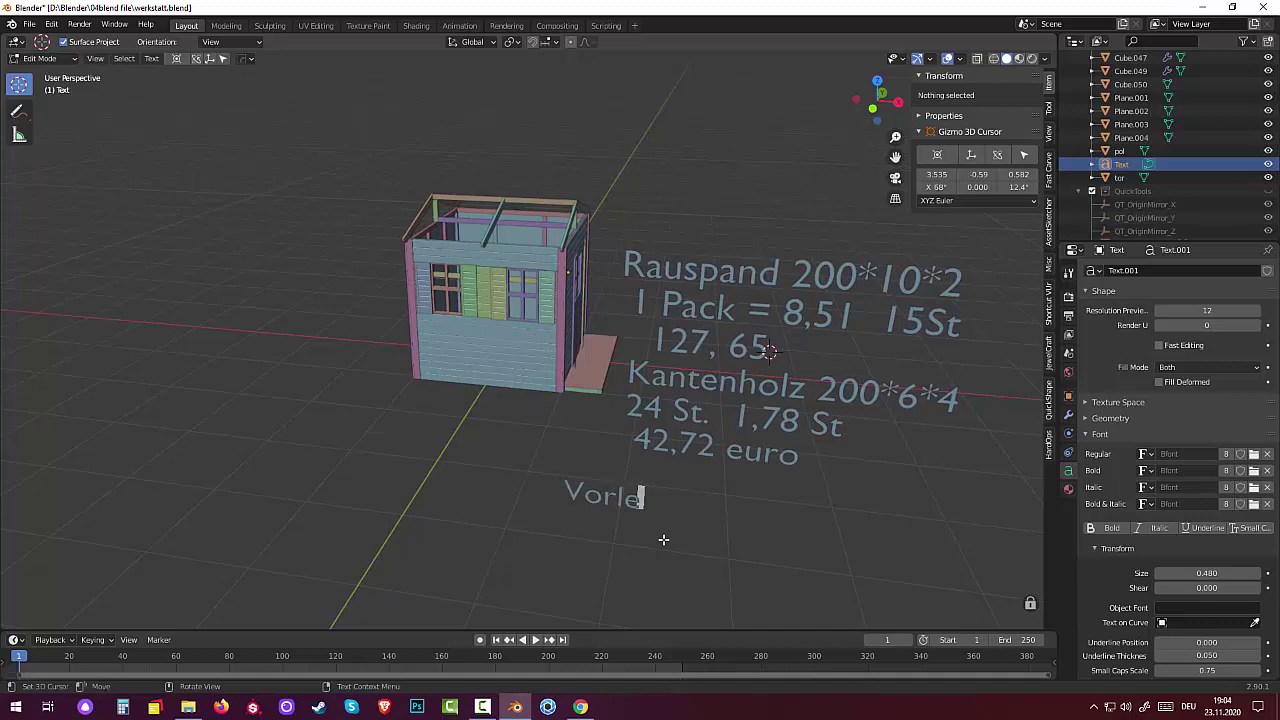
pyautogui.write('platte')
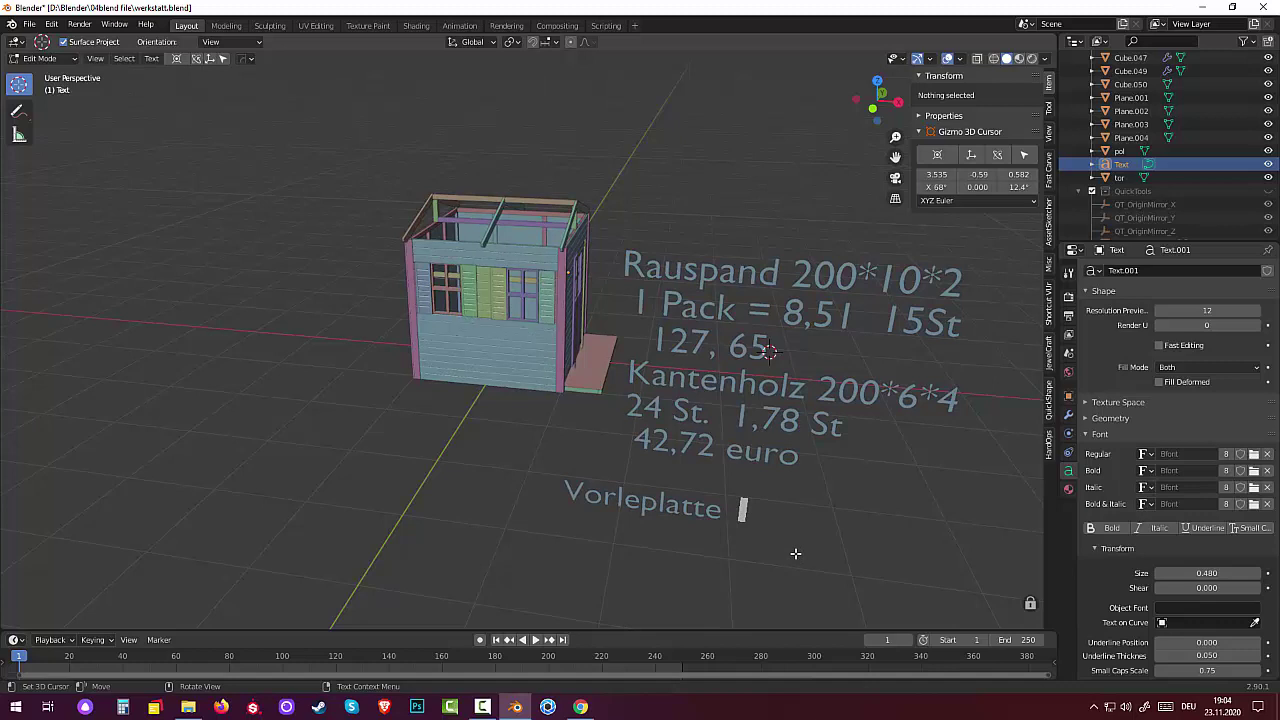
# Append the quantity "3st" and the price "8,31" after "Vorleplatte".
pyautogui.write('3st')
pyautogui.write('8,')
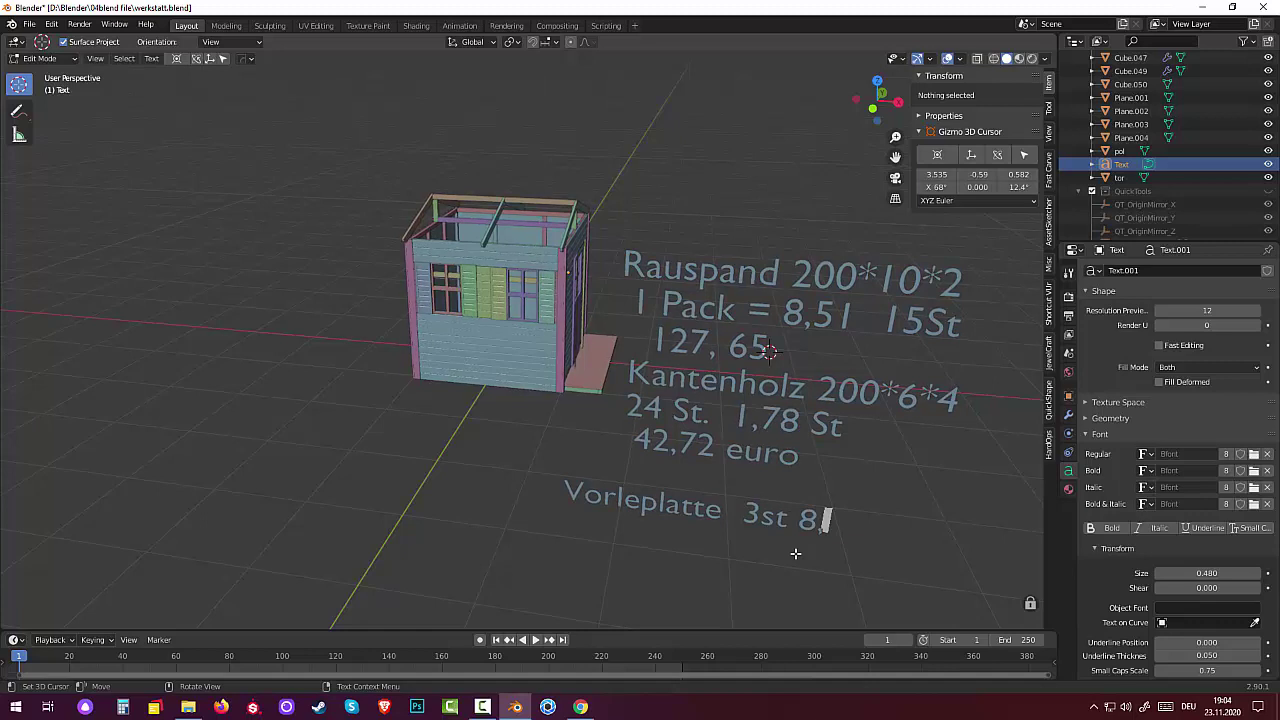
pyautogui.write('3 l')
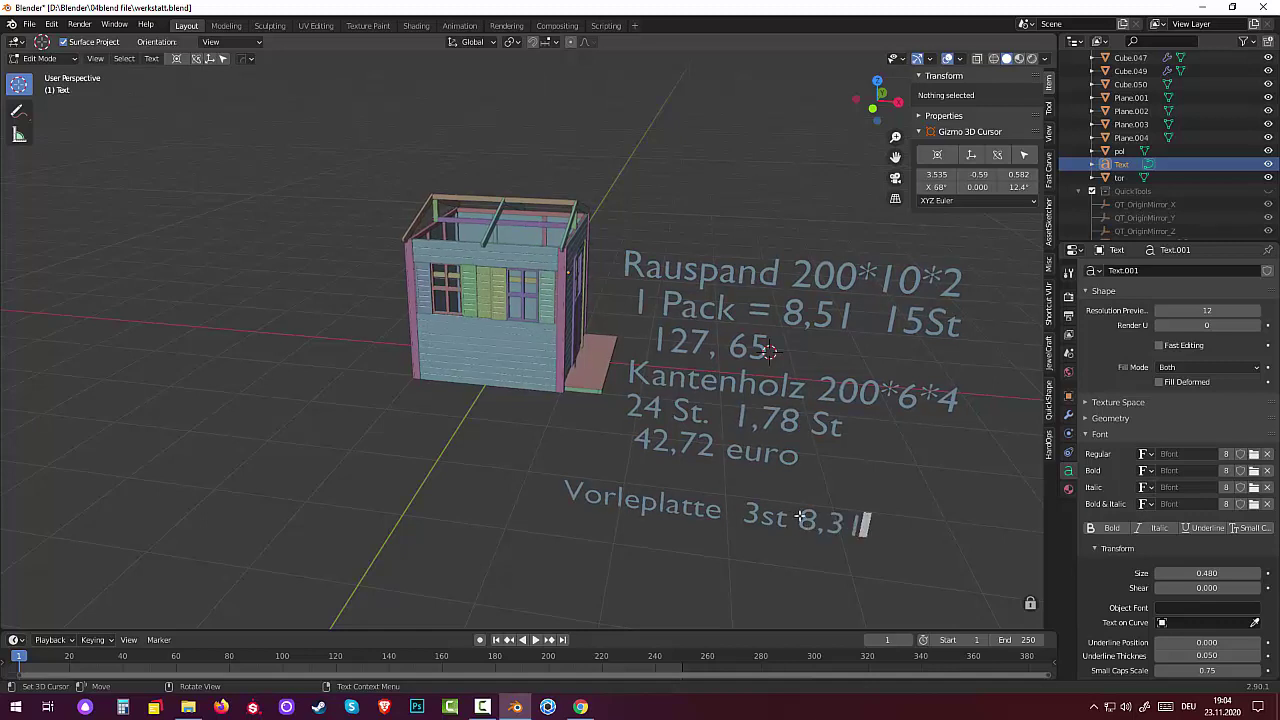
# Replace the price after "3st" with the calculation "*8,31 = 24,93".
pyautogui.press('BackSpace')
pyautogui.press('BackSpace')
pyautogui.press('BackSpace')
pyautogui.press('BackSpace')
pyautogui.press('BackSpace')
pyautogui.press('BackSpace')
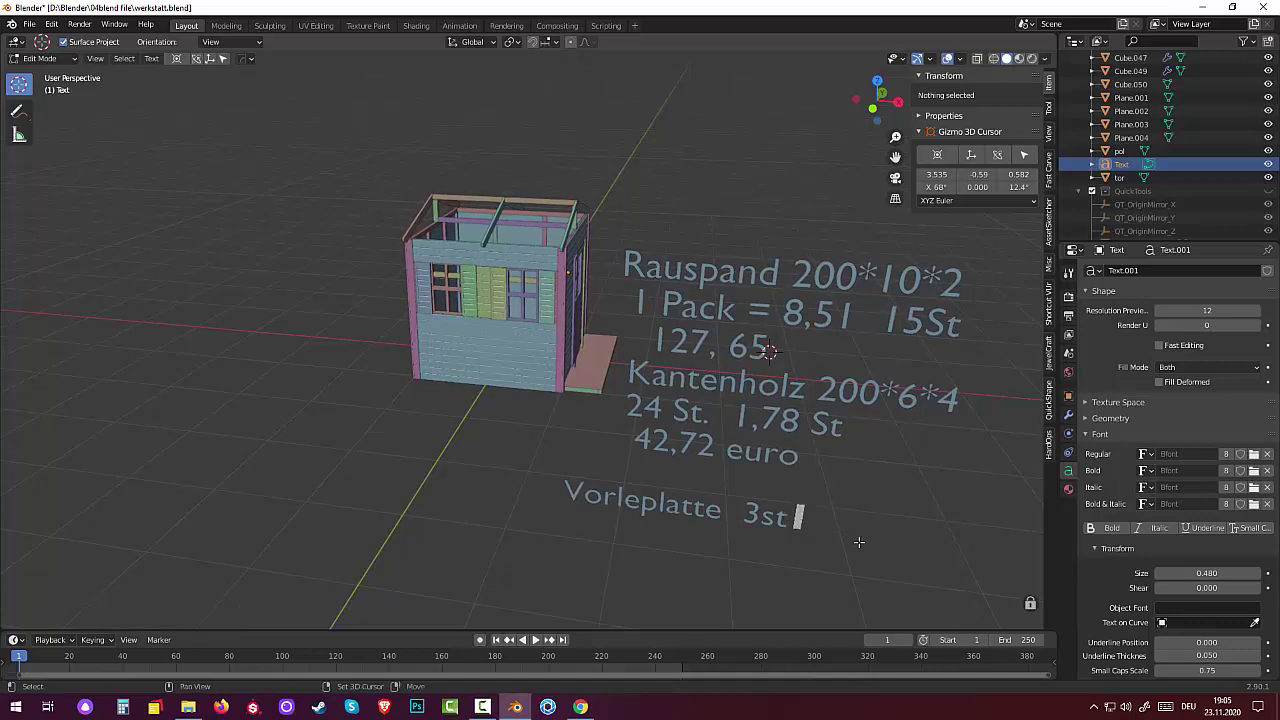
pyautogui.write('*')
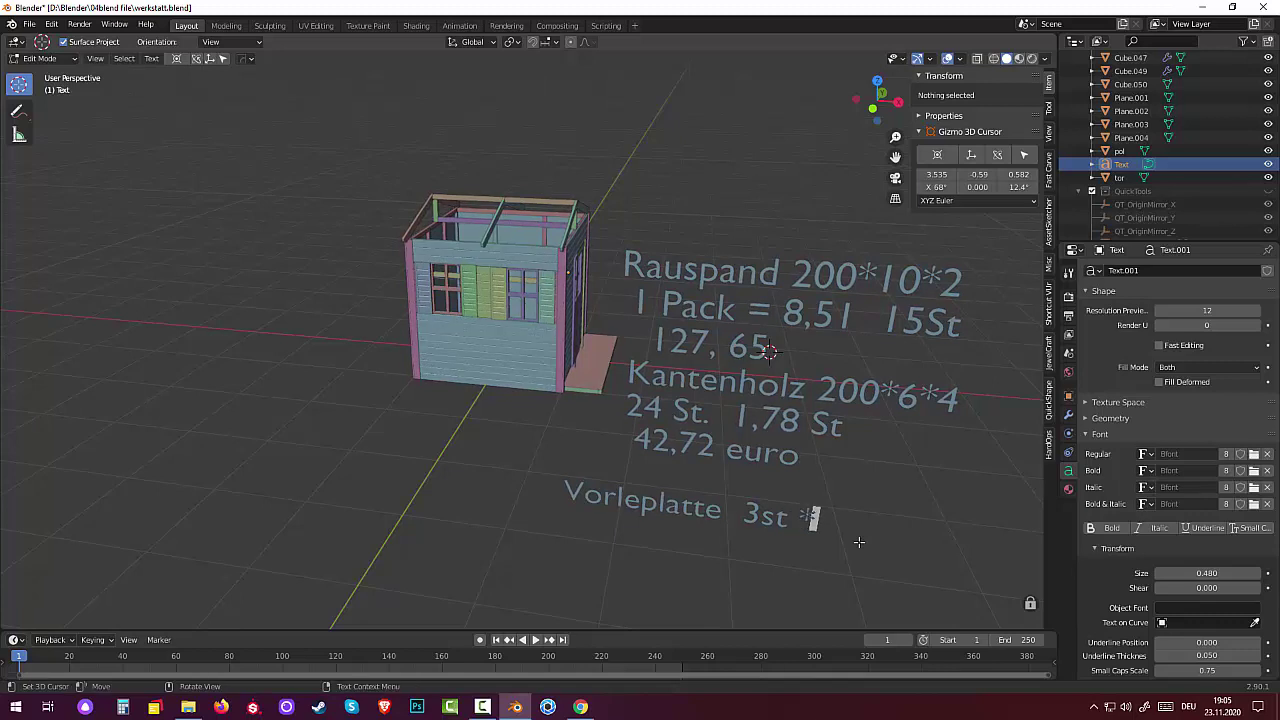
pyautogui.write('8,31')
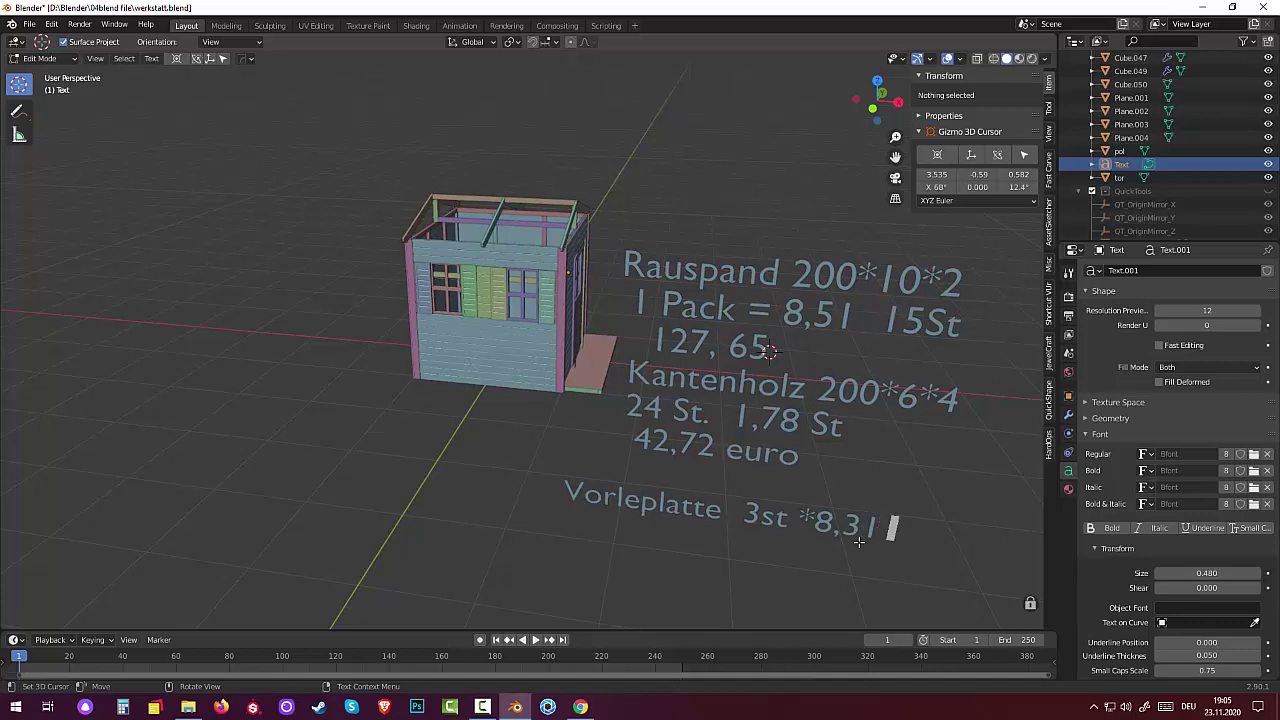
pyautogui.write(' = 24,')
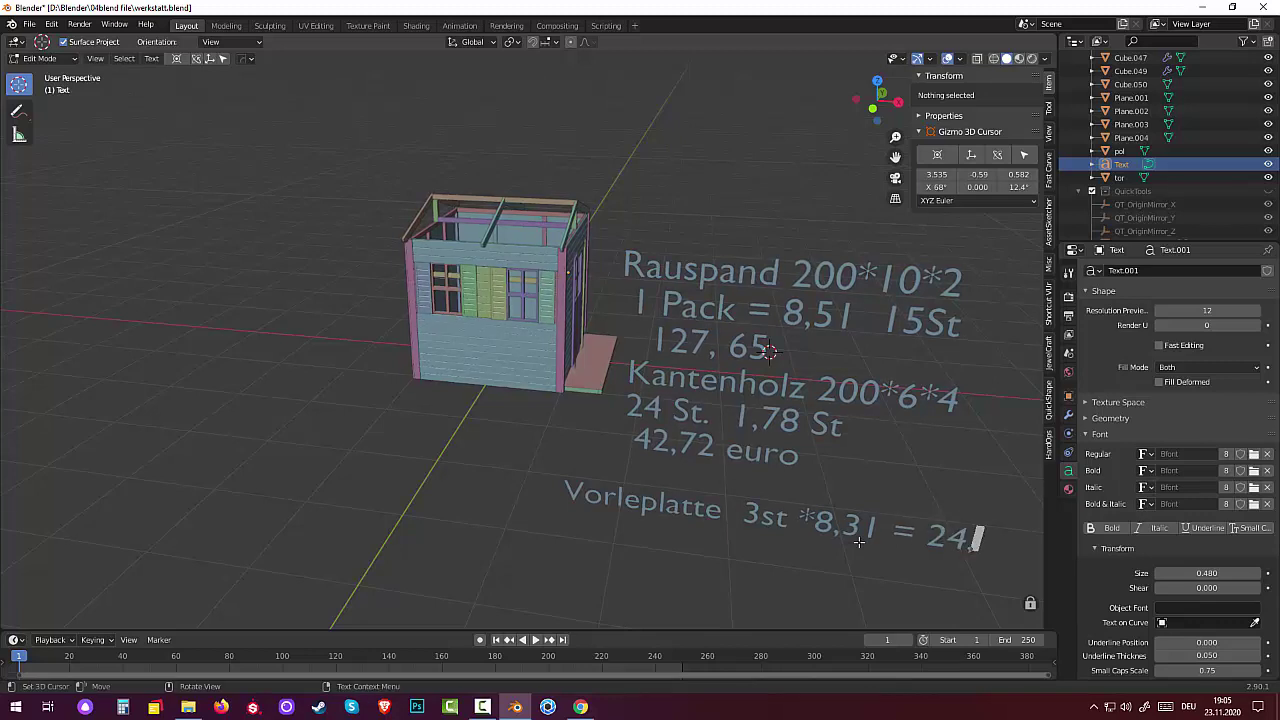
pyautogui.write('93')
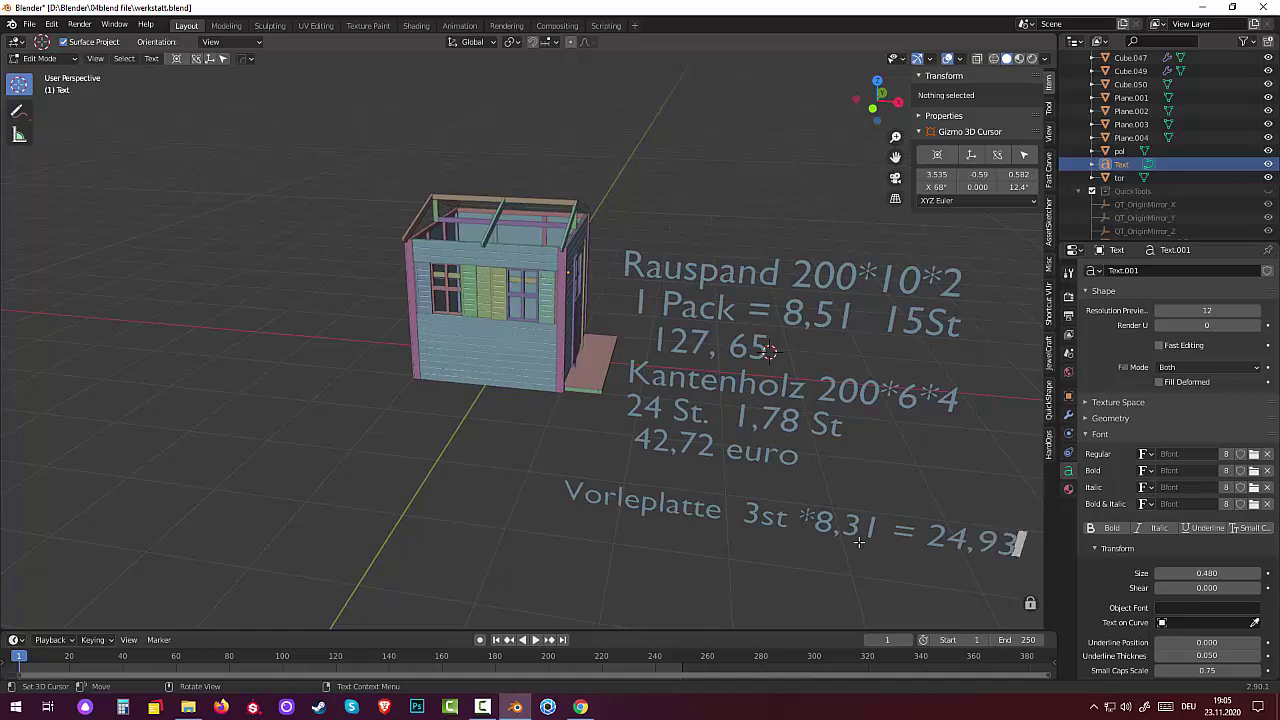
# Append "Euro" after "24,93" and enter the dimensions "250*63*12" on the line below "Vorleplatte".
pyautogui.write('Eu')
pyautogui.press('Home')
pyautogui.write('250')
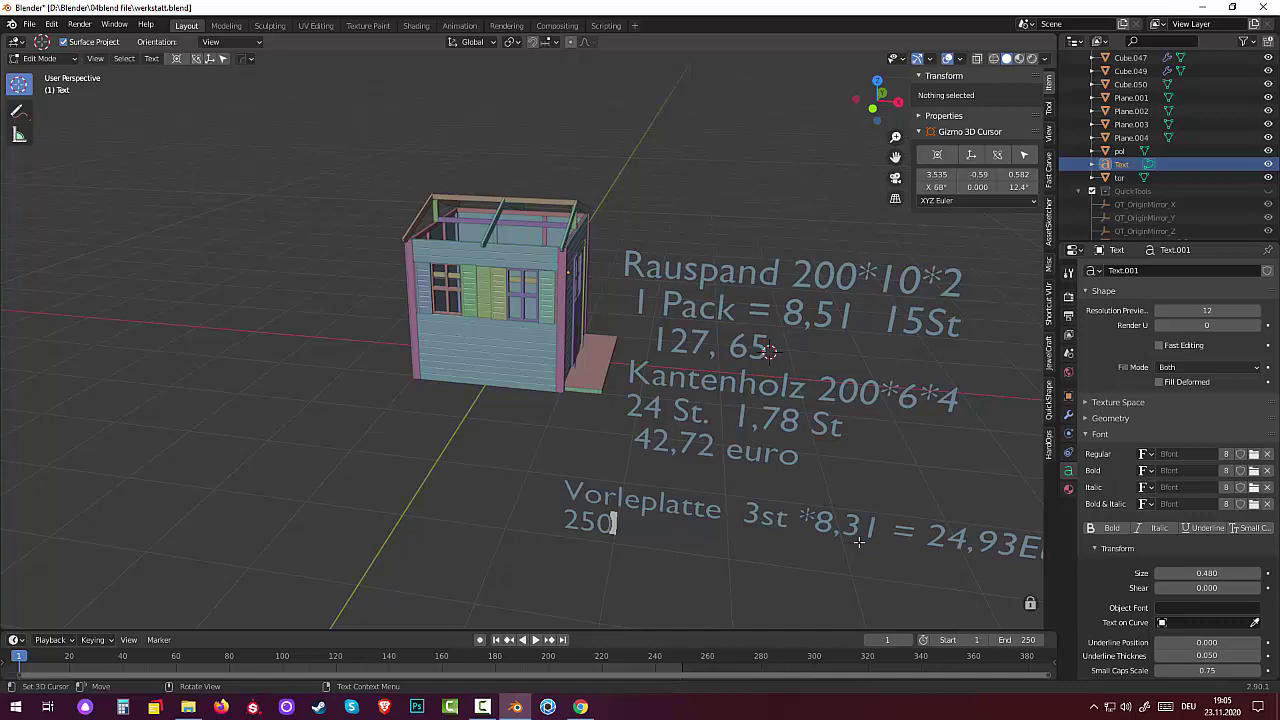
pyautogui.write('*63')
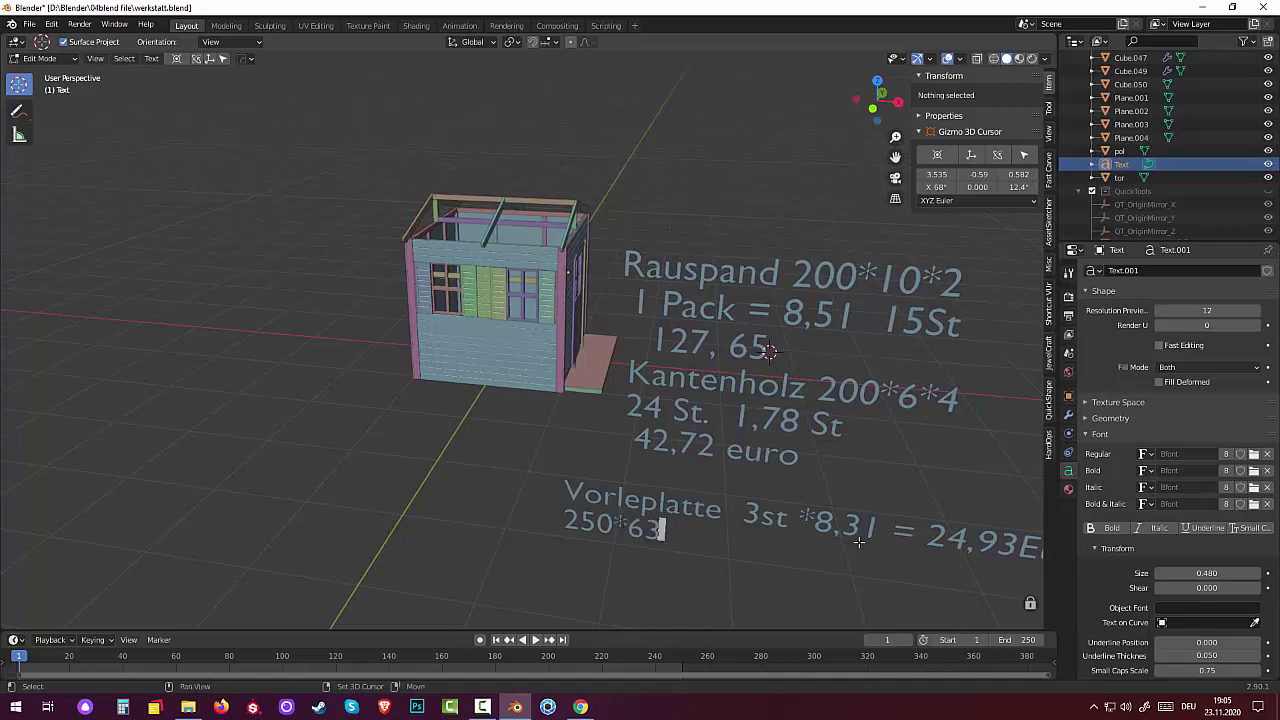
pyautogui.write('*12')
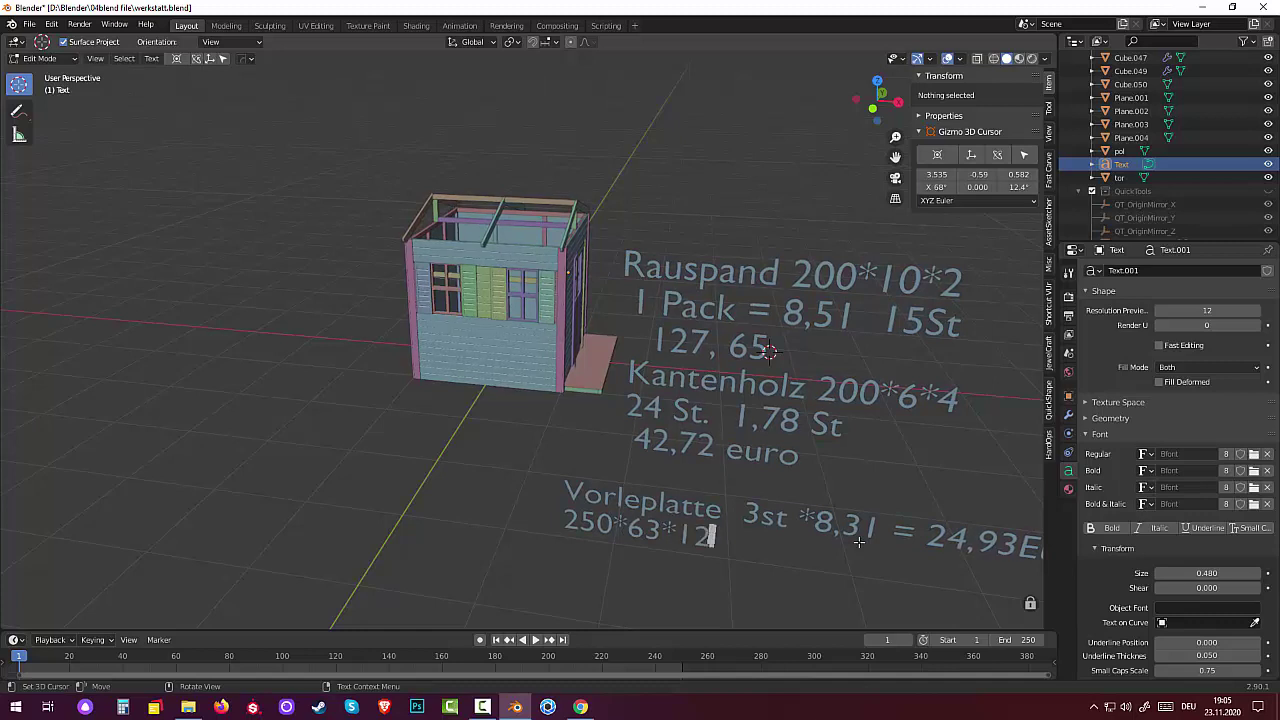
# After a blank line below the dimensions, add the entry "Winkel 25 St 16.99 Euro" and start a new line under it.
pyautogui.press('Return')
pyautogui.press('Return')
pyautogui.scroll(-2, 835, 405)
pyautogui.moveTo(790, 440); pyautogui.dragTo(757, 520, button='middle')
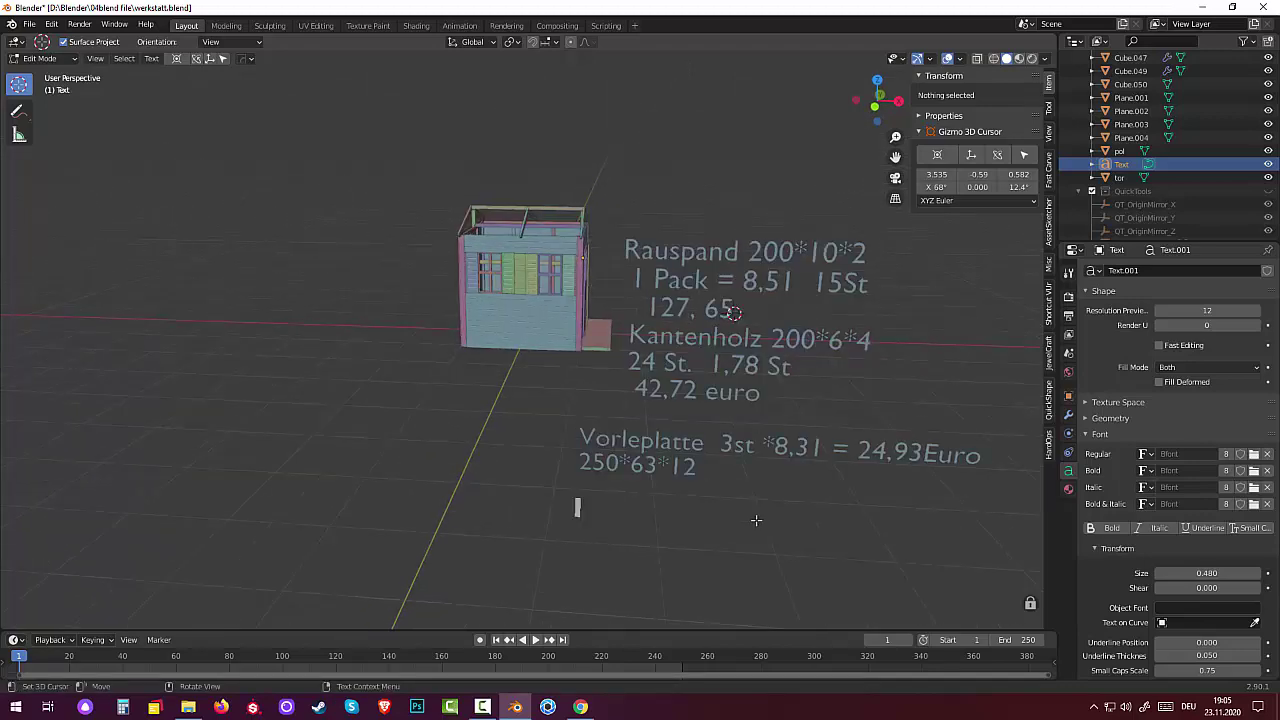
pyautogui.write('Winkel')
pyautogui.write('25 ')
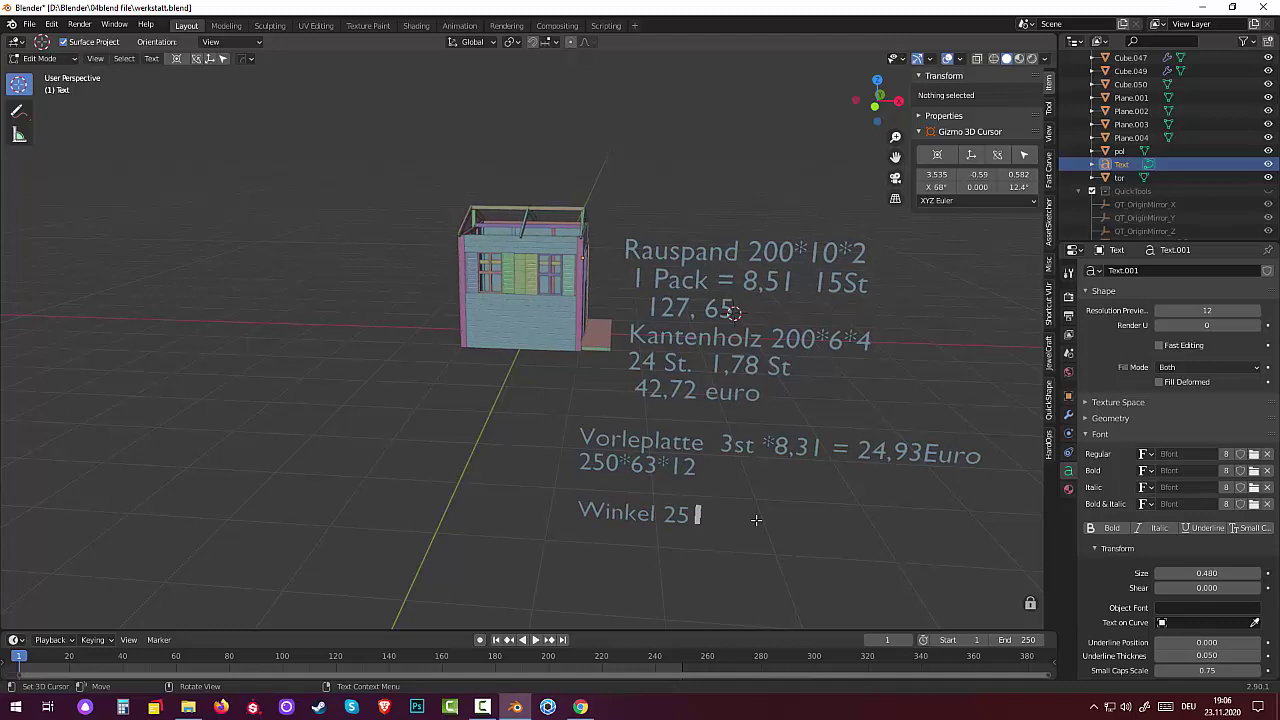
pyautogui.write('St    1')
pyautogui.write('6 .99')
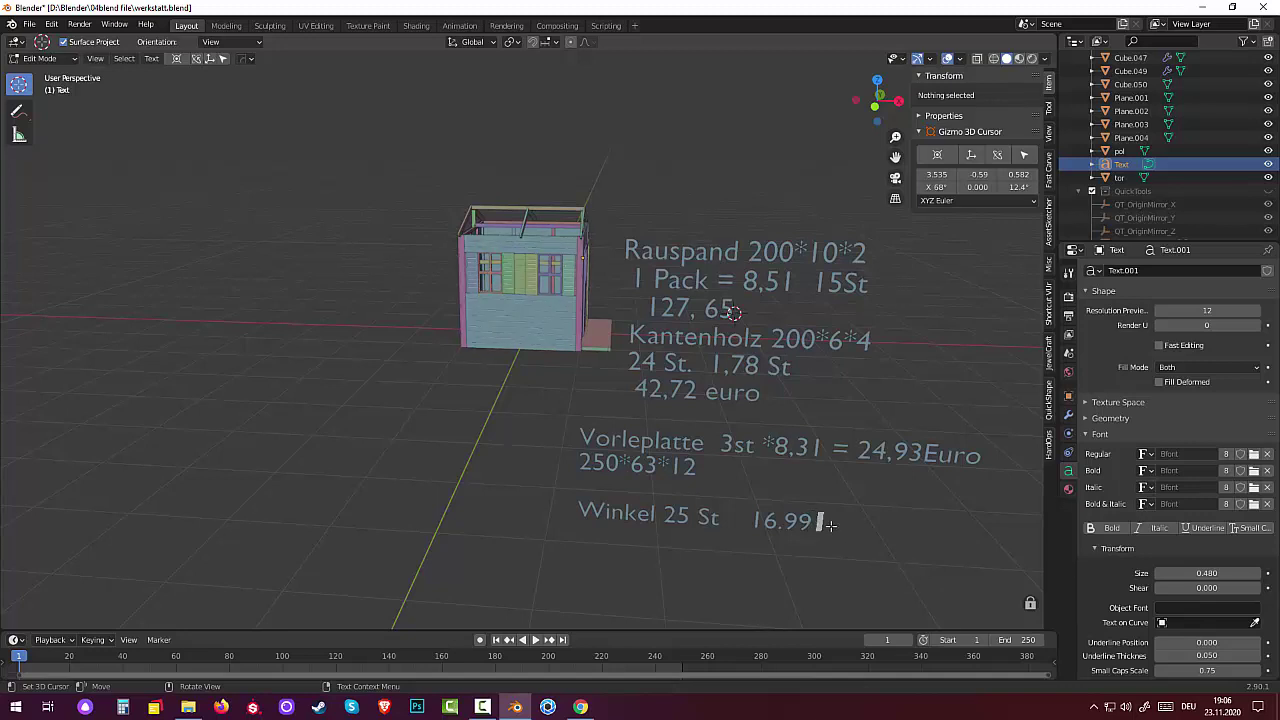
pyautogui.write(' Euro')
pyautogui.press('Return')
pyautogui.press('Return')
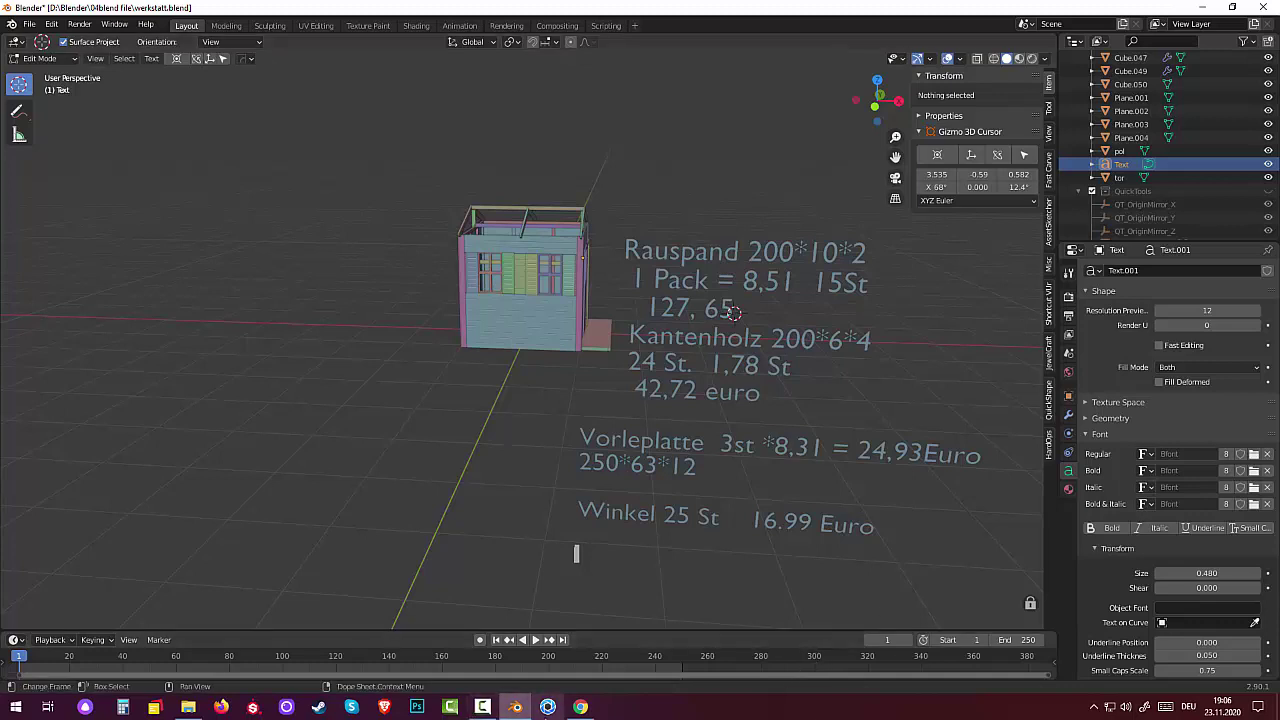
# Switch to the Windows calculator and enter the Rauspand cost 127,65.
pyautogui.moveTo(582, 708)
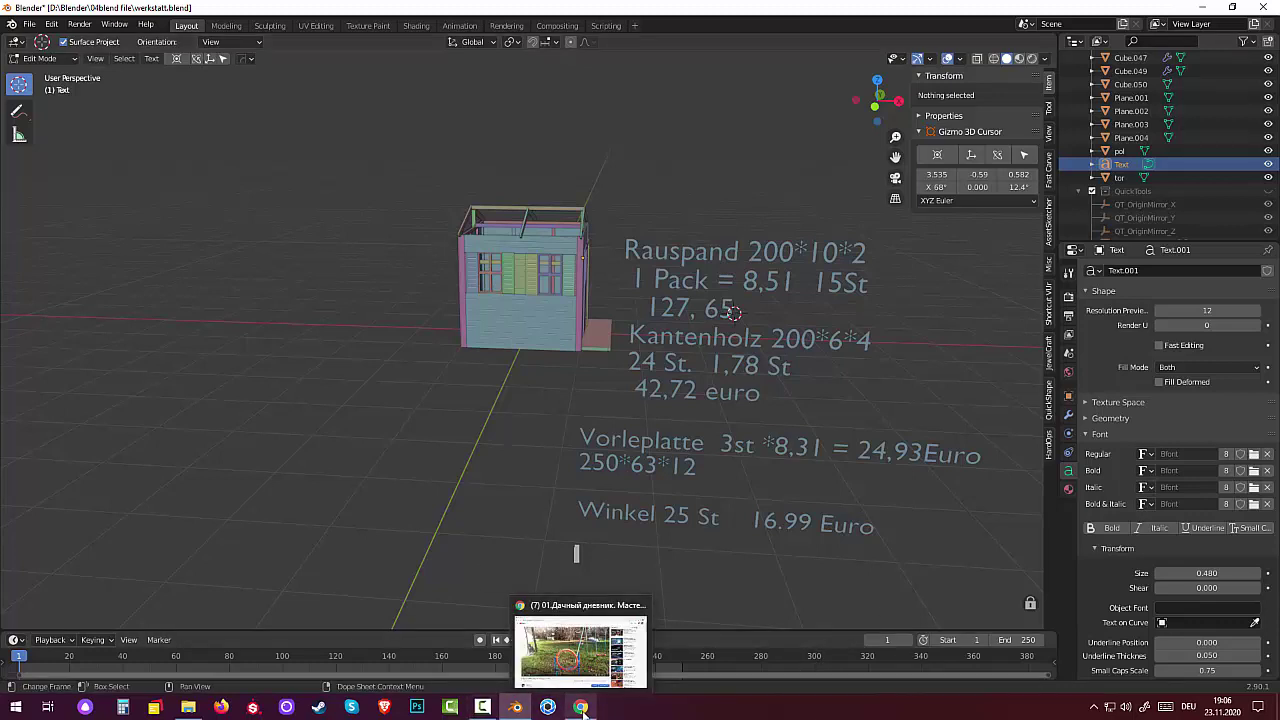
pyautogui.click(123, 707)
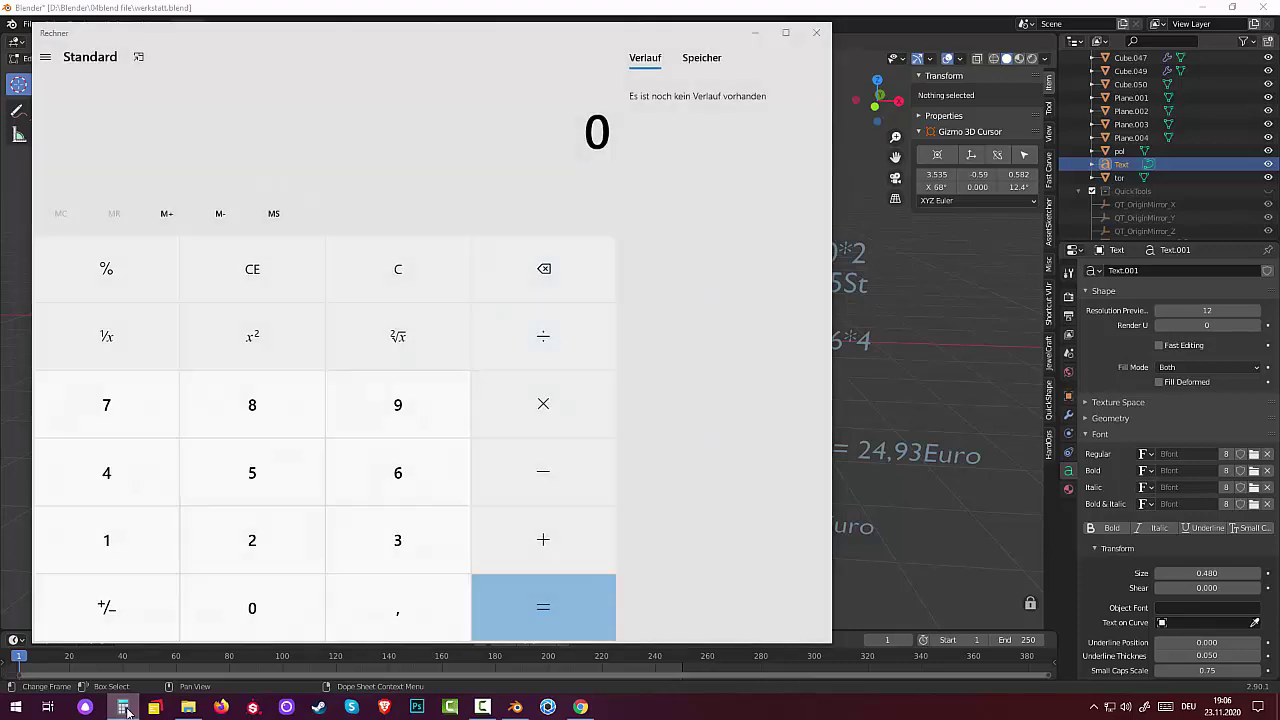
pyautogui.click(123, 707)
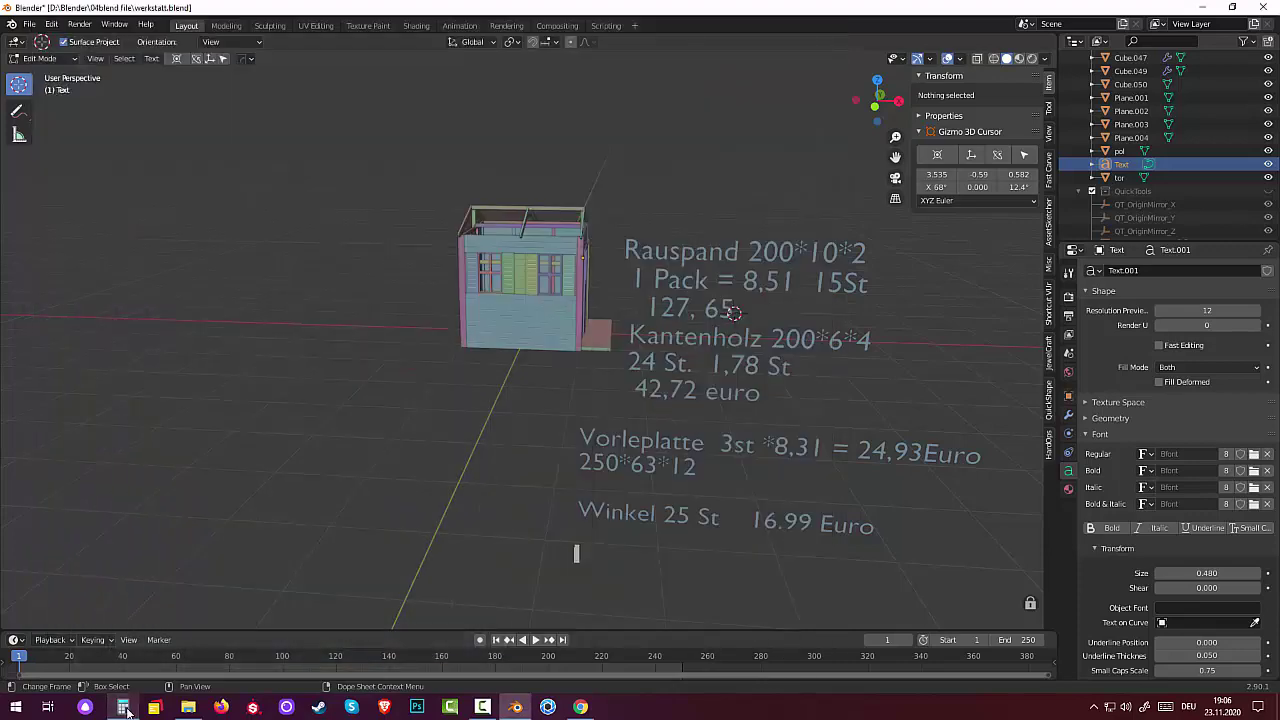
pyautogui.click(123, 707)
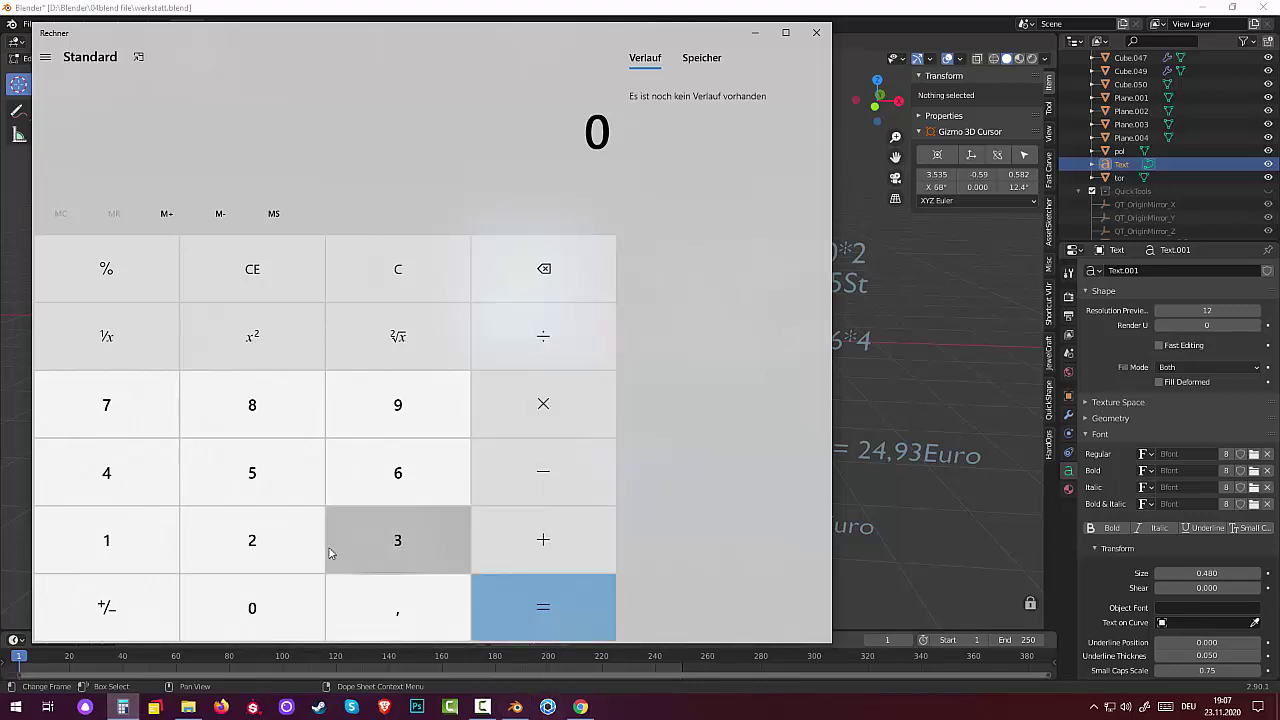
pyautogui.click(118, 541)
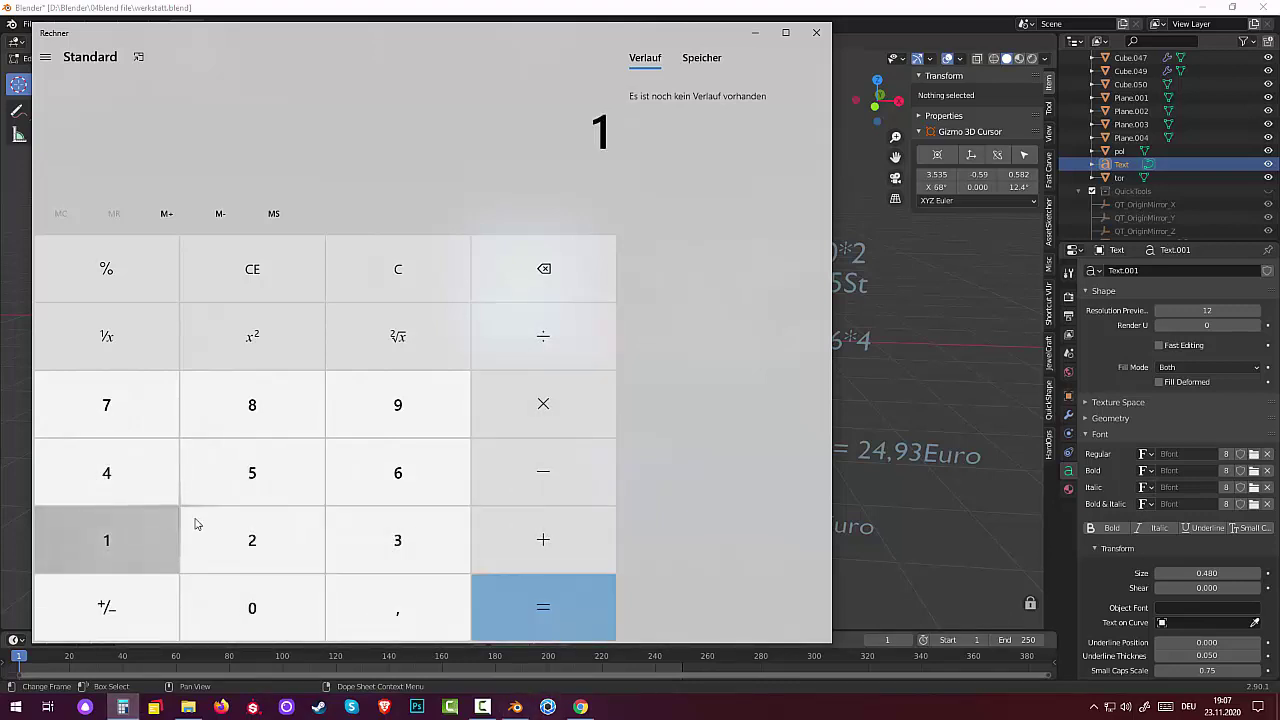
pyautogui.click(251, 538)
pyautogui.click(115, 405)
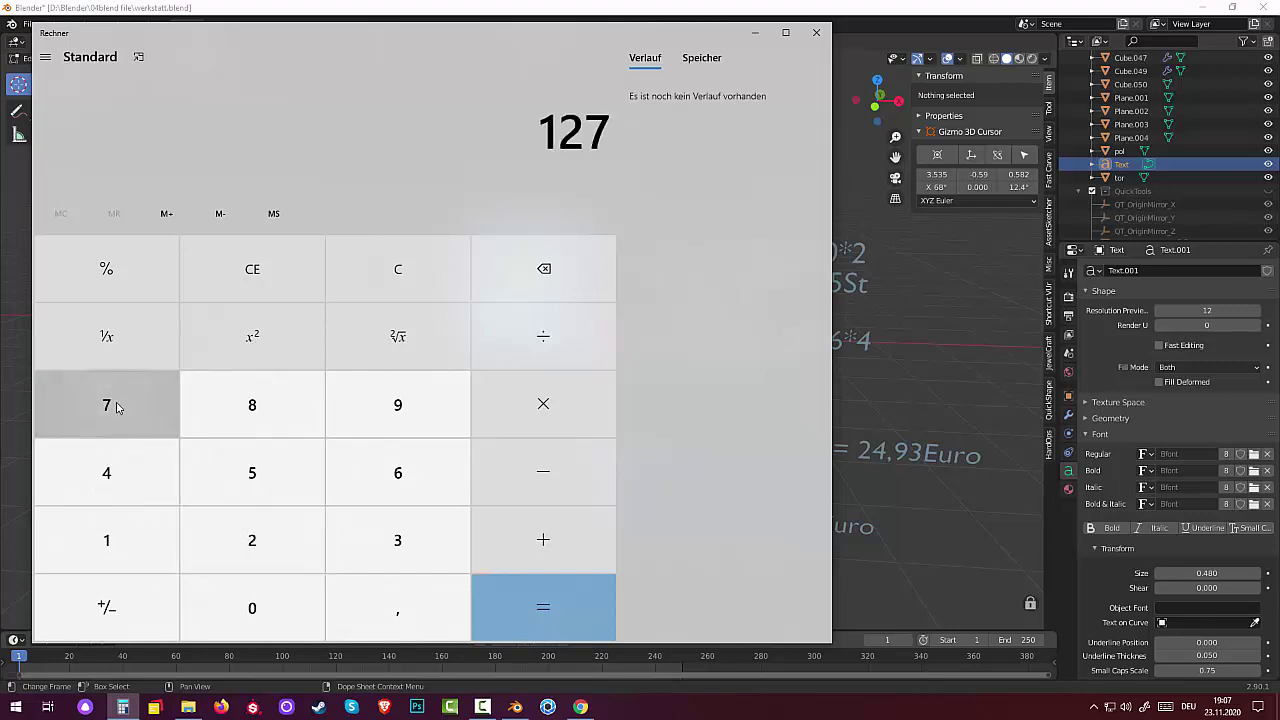
pyautogui.click(390, 626)
pyautogui.write('65')
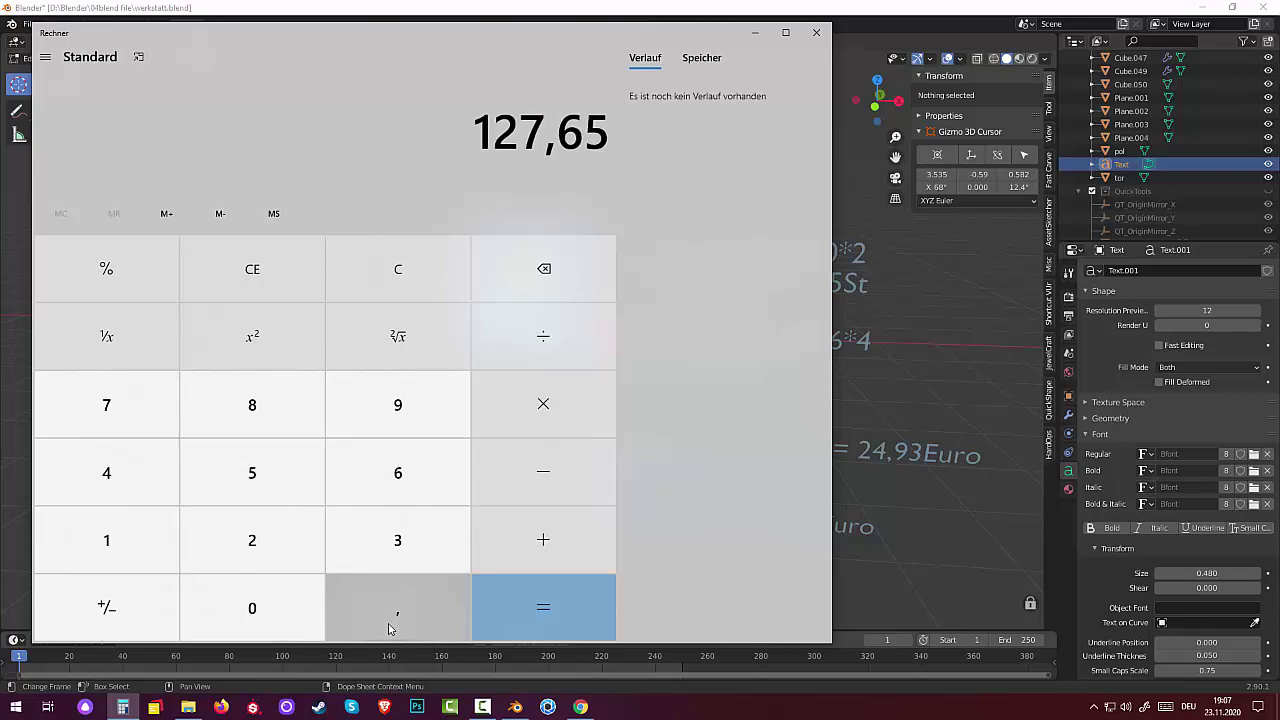
# Add the Kantenholz cost 42,72 and the Vorleplatte cost 24,93 to the entered amount and calculate the sum.
pyautogui.click(538, 562)
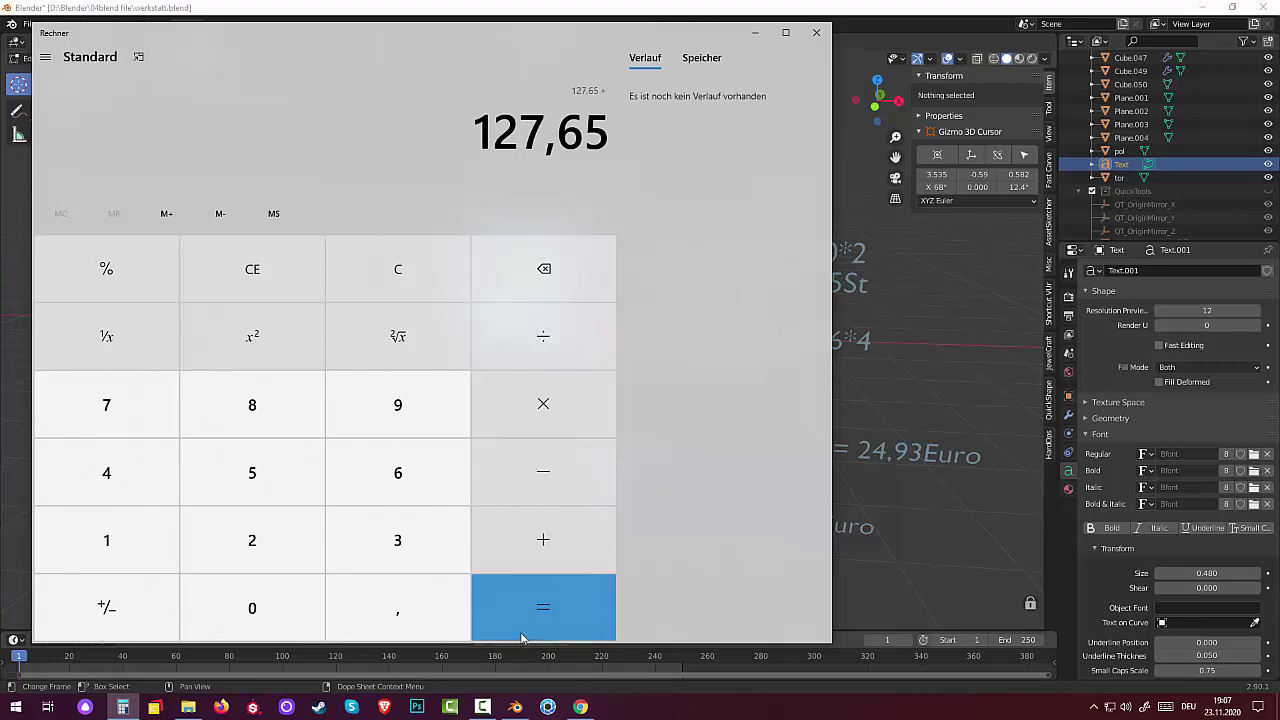
pyautogui.write('42')
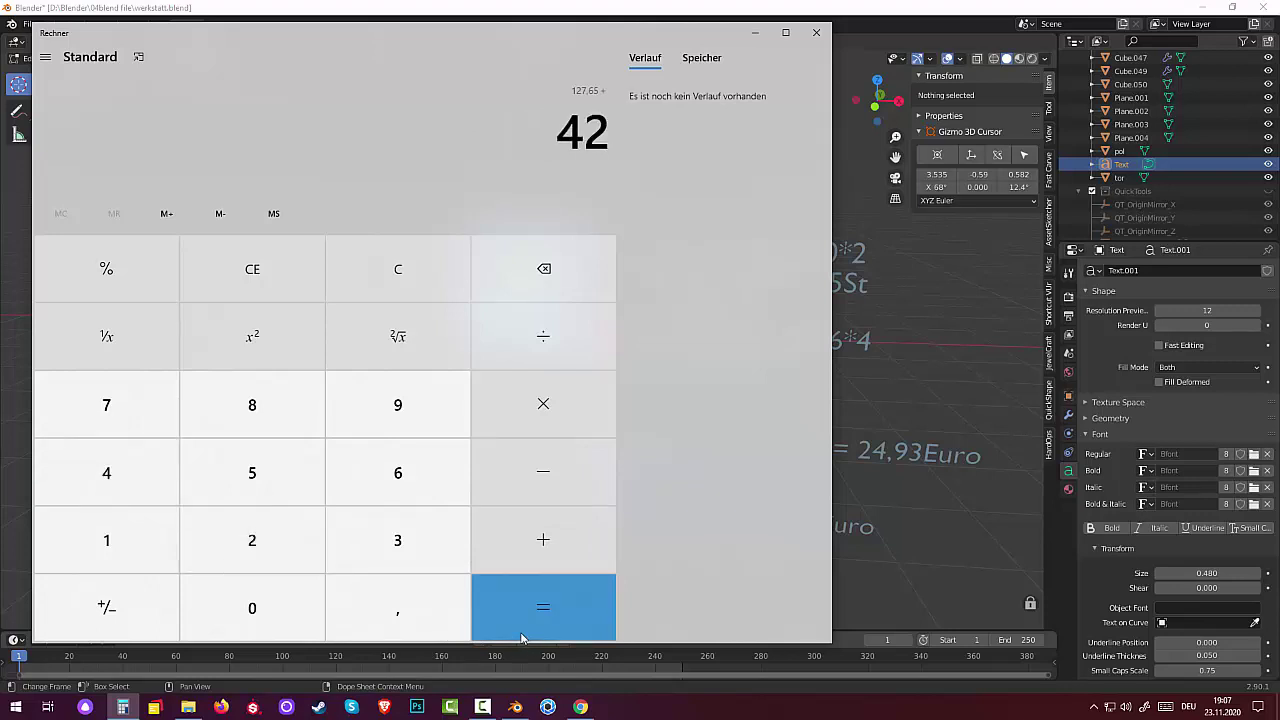
pyautogui.write(',7')
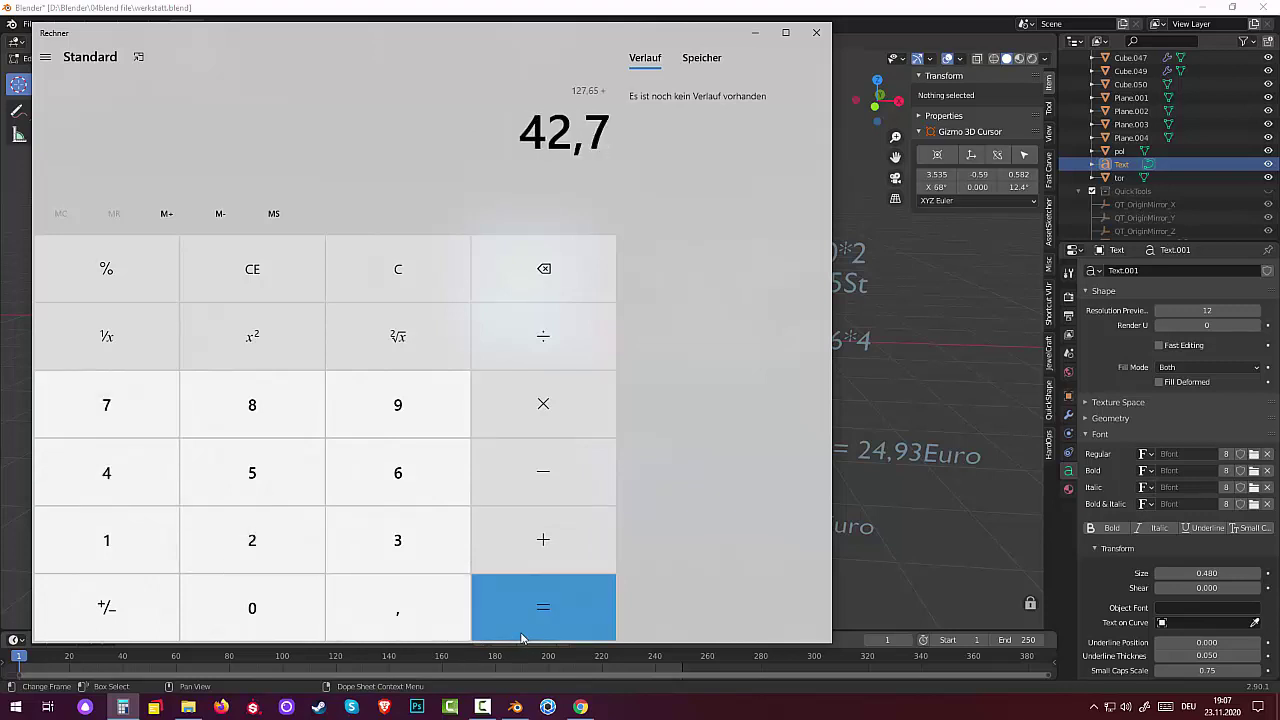
pyautogui.write('2')
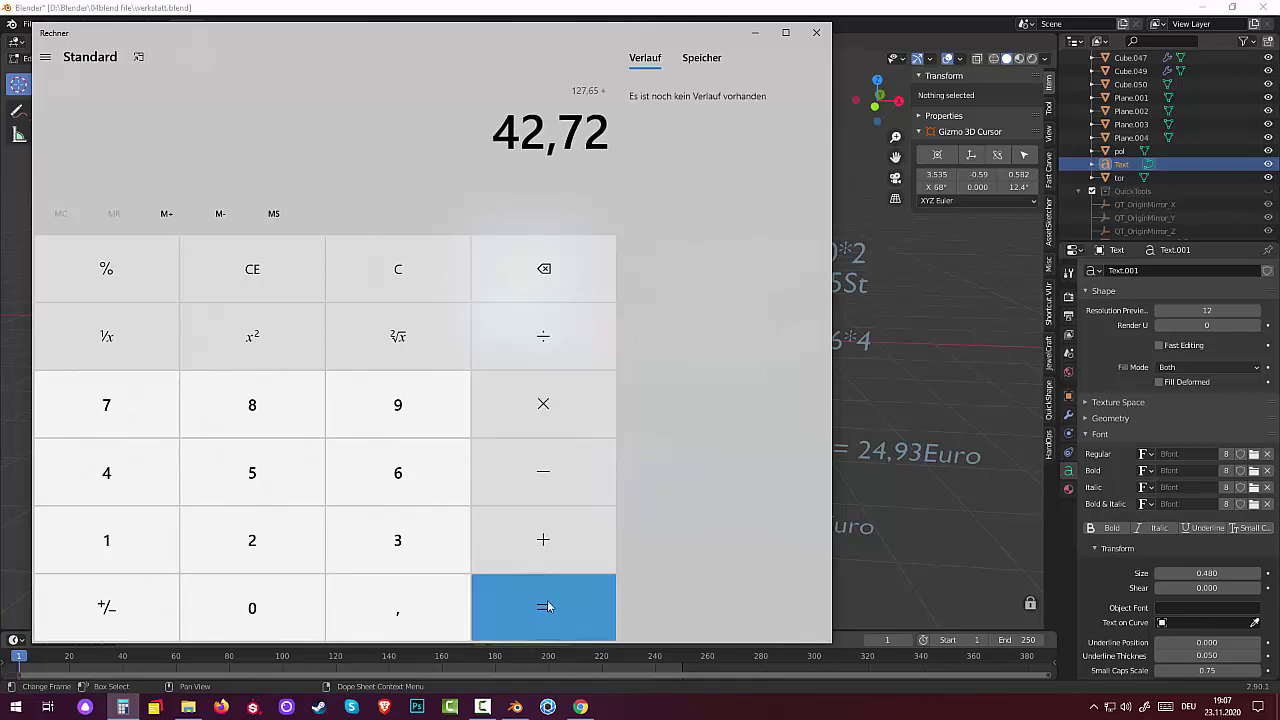
pyautogui.click(543, 545)
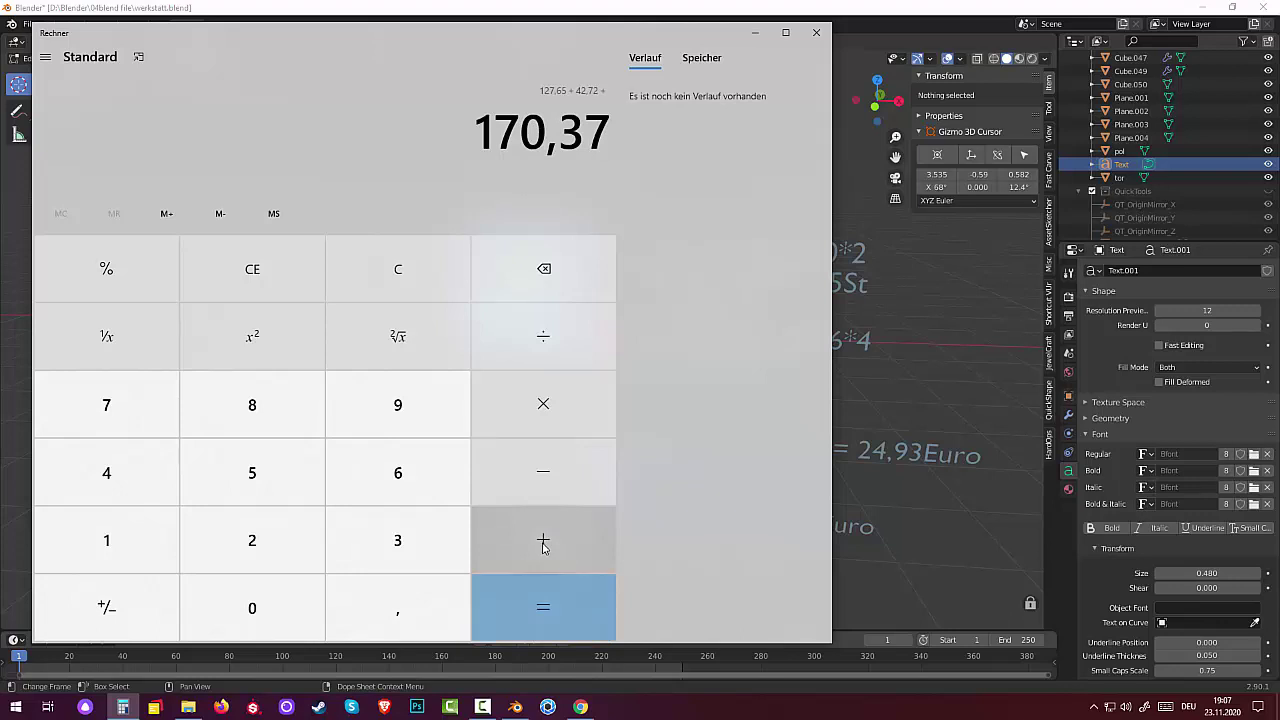
pyautogui.write('24,')
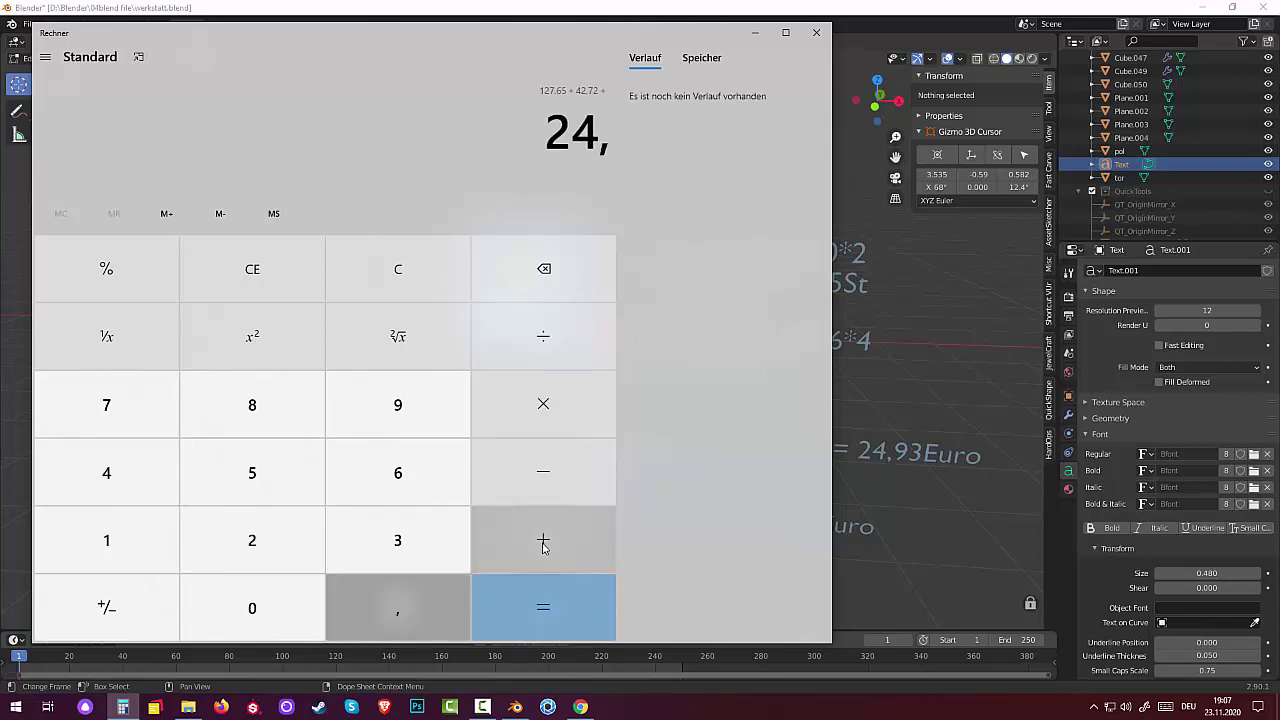
pyautogui.write('93')
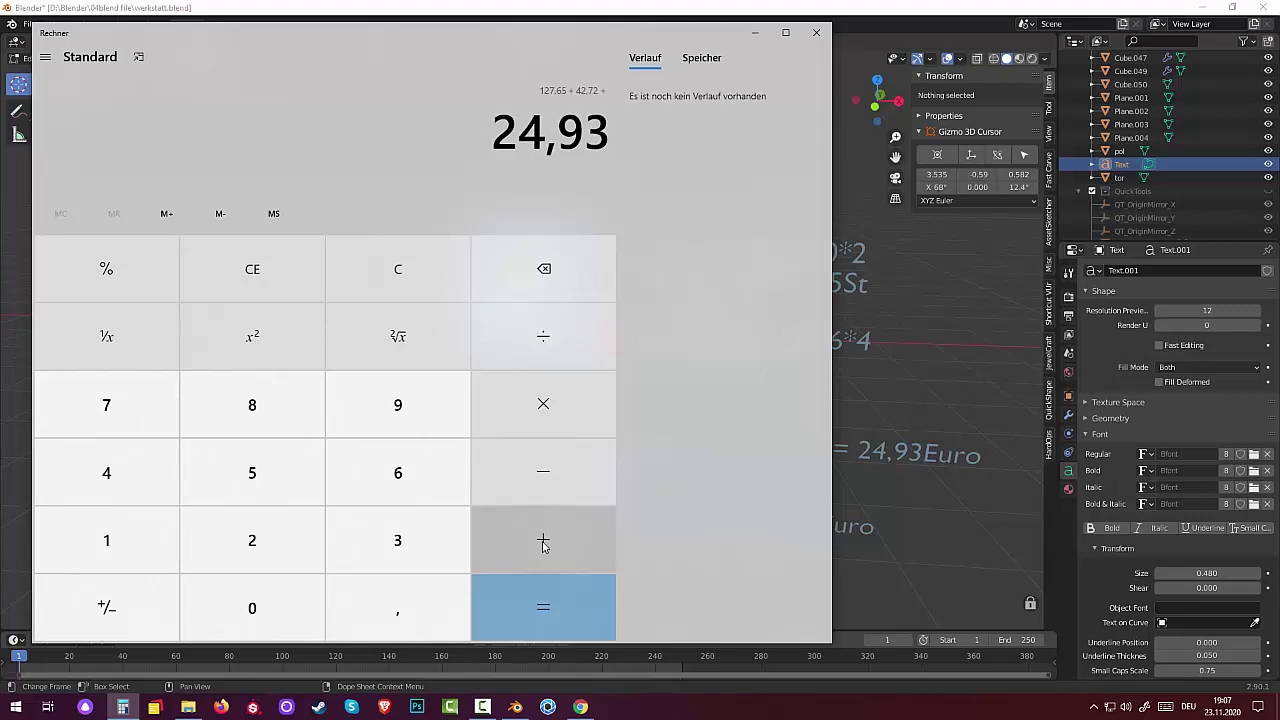
pyautogui.press('Return')
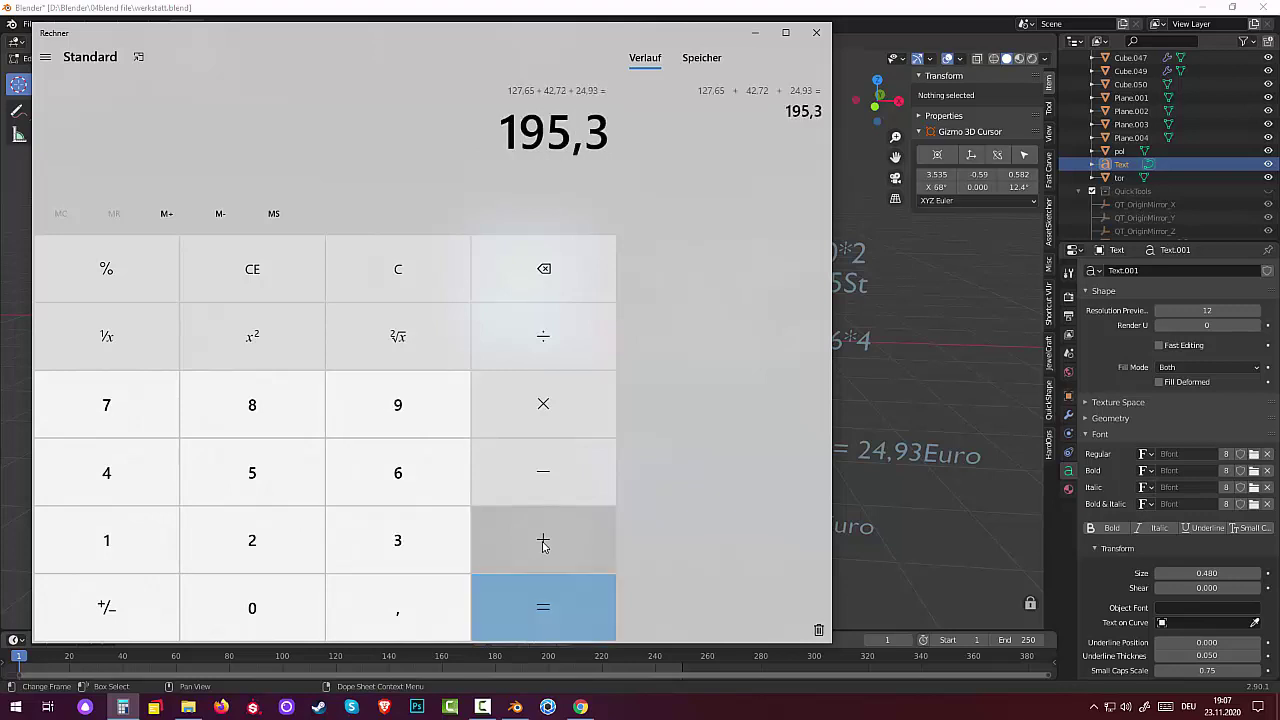
pyautogui.write('1')
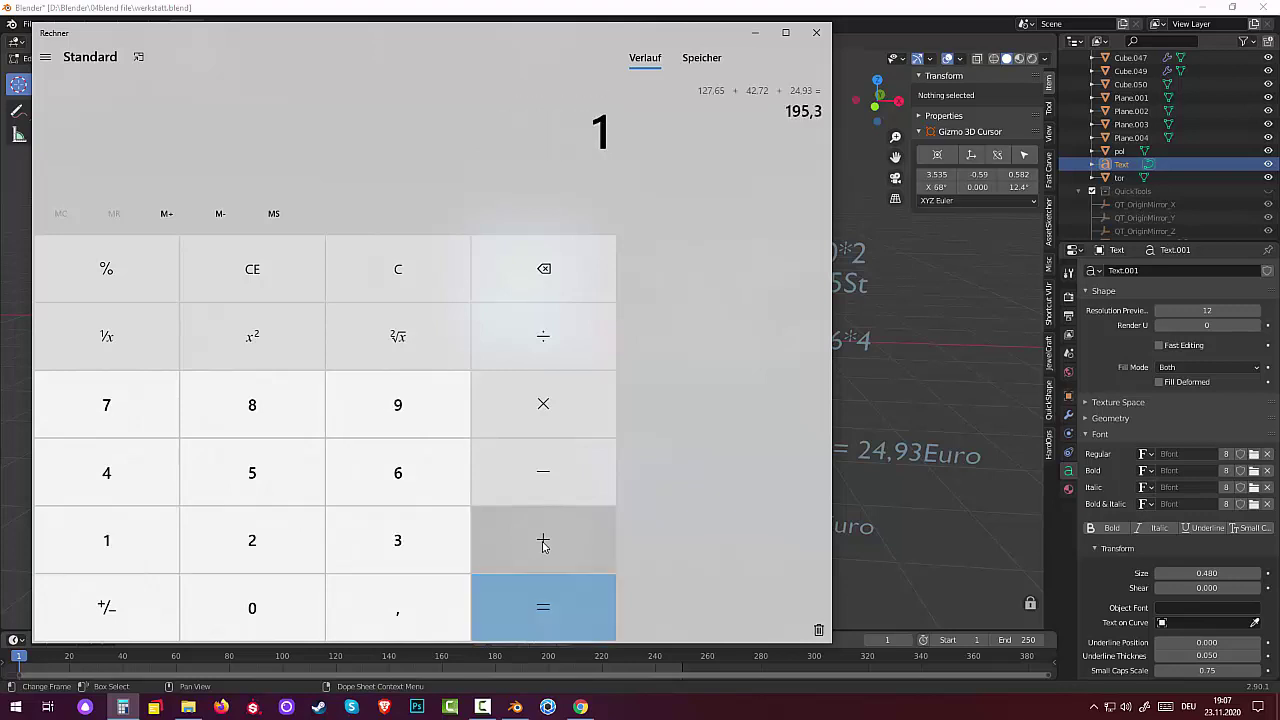
pyautogui.write('6')
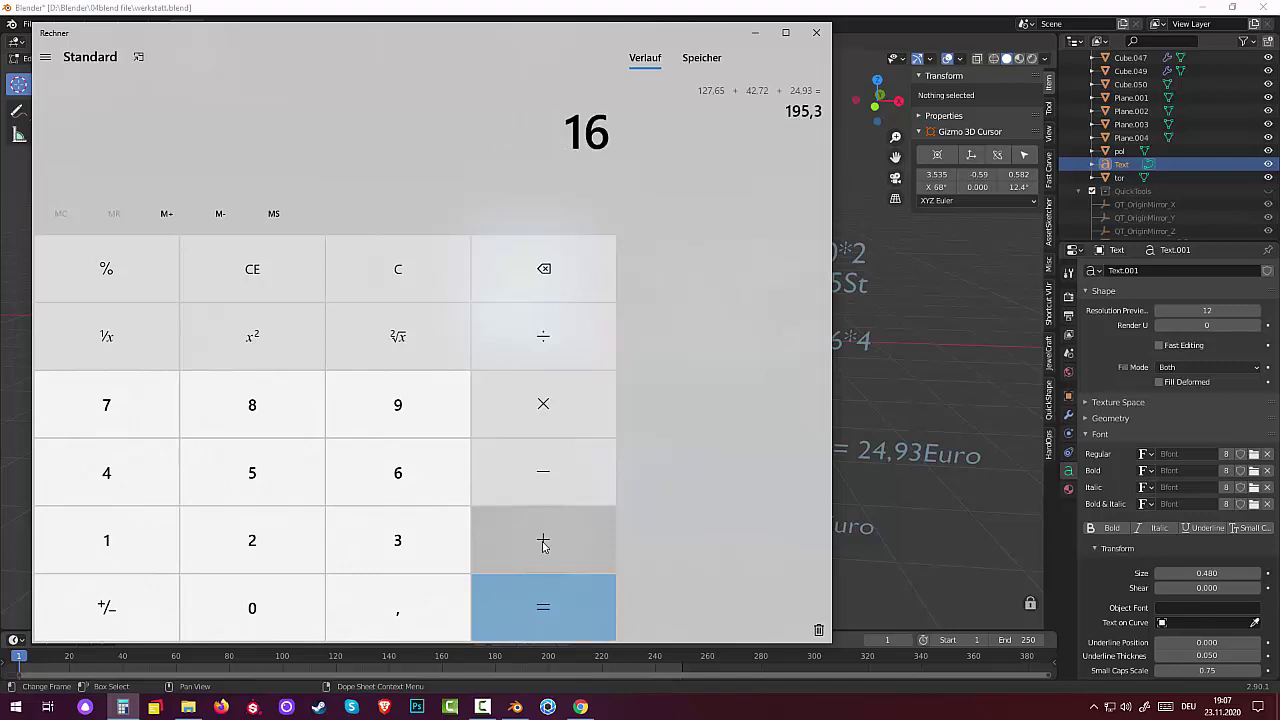
pyautogui.press('BackSpace')
pyautogui.write('99')
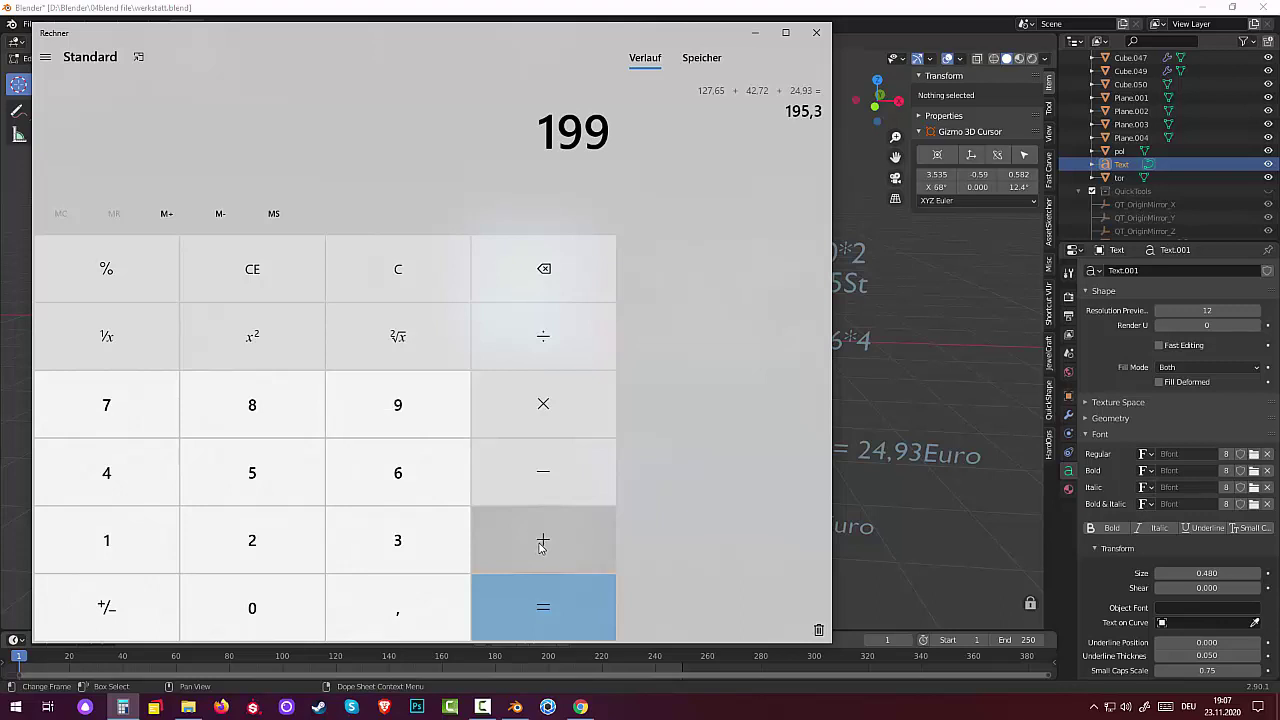
pyautogui.click(574, 616)
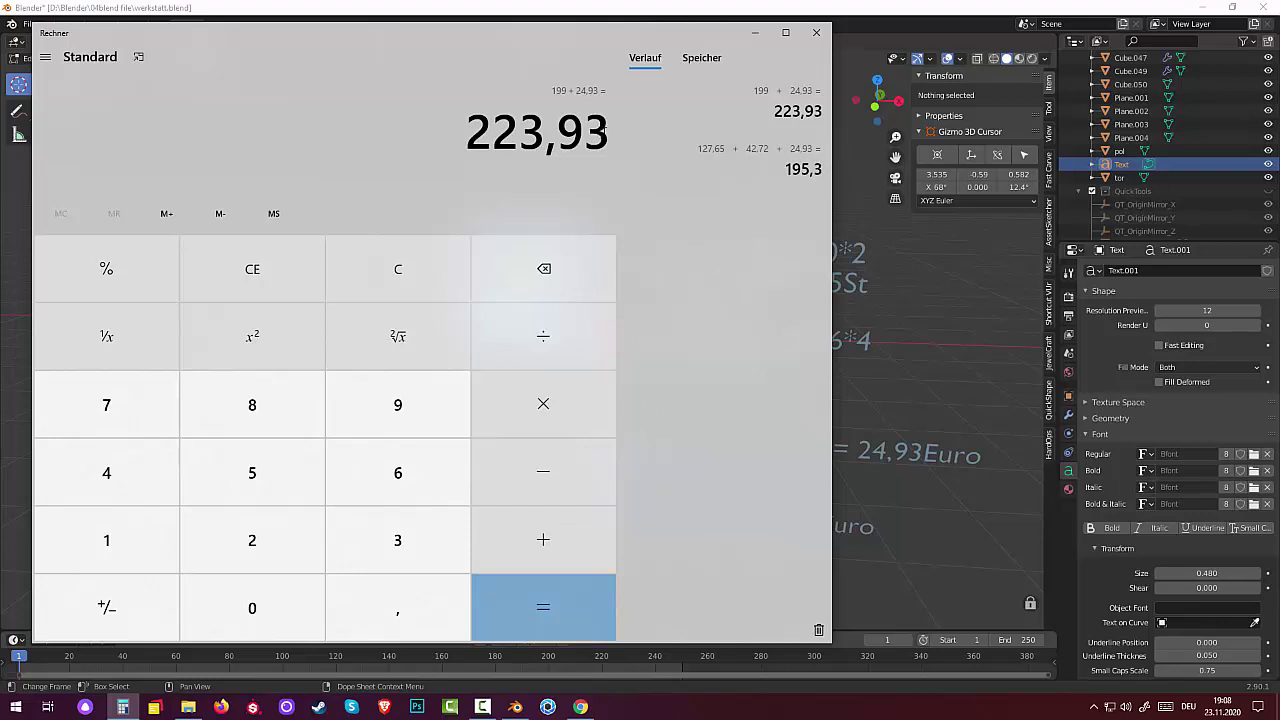
pyautogui.moveTo(604, 118); pyautogui.dragTo(455, 133)
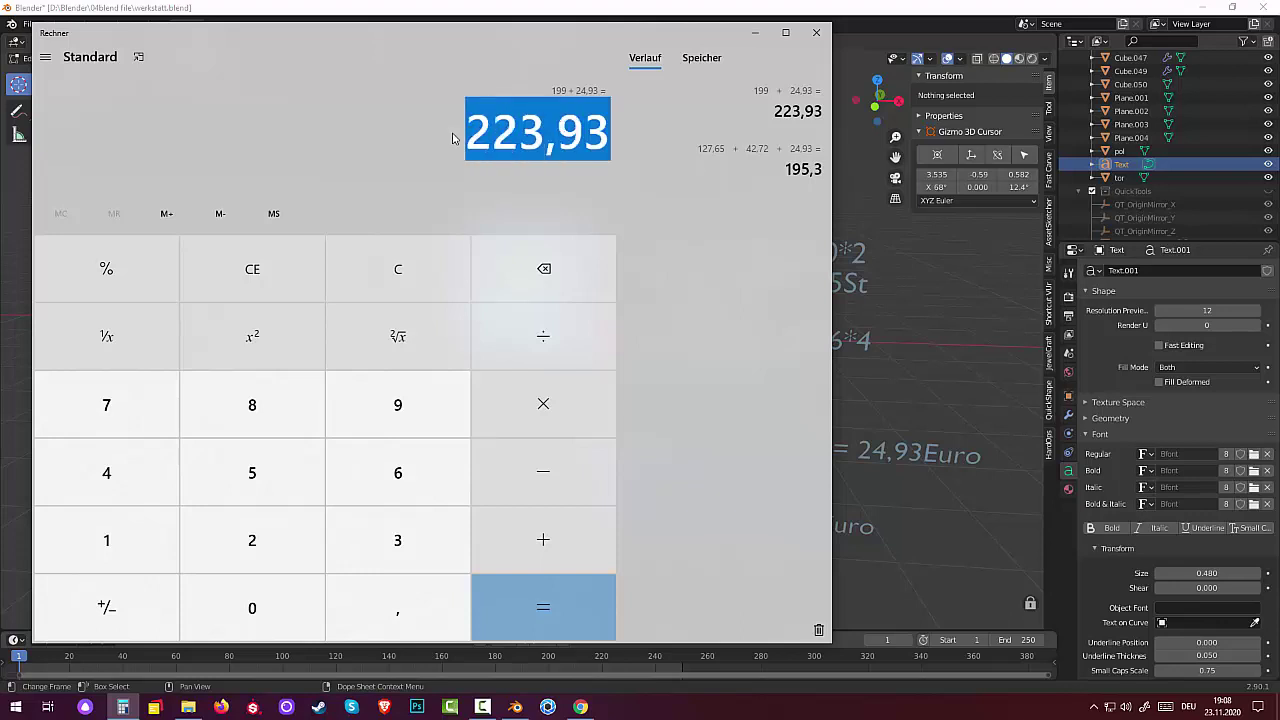
# Calculate 195,3 + 16,99 to include the Winkel cost, and return to the Blender text.
pyautogui.write('1')
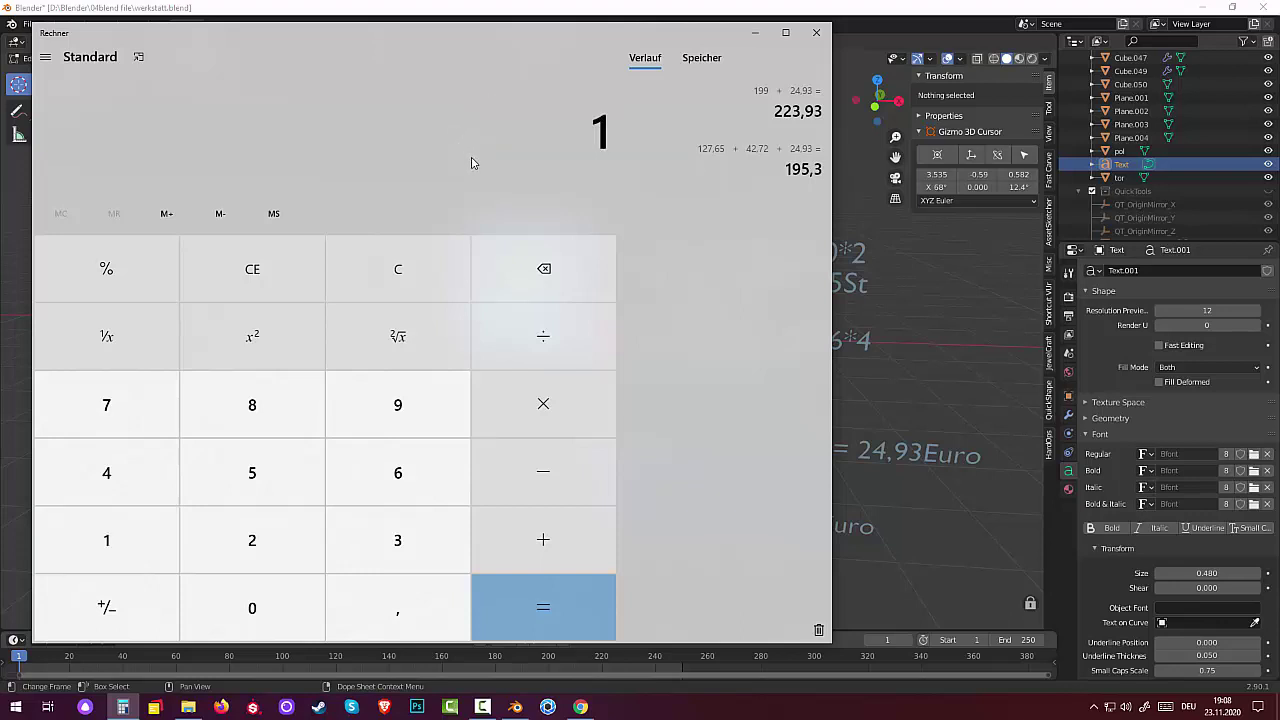
pyautogui.write('95')
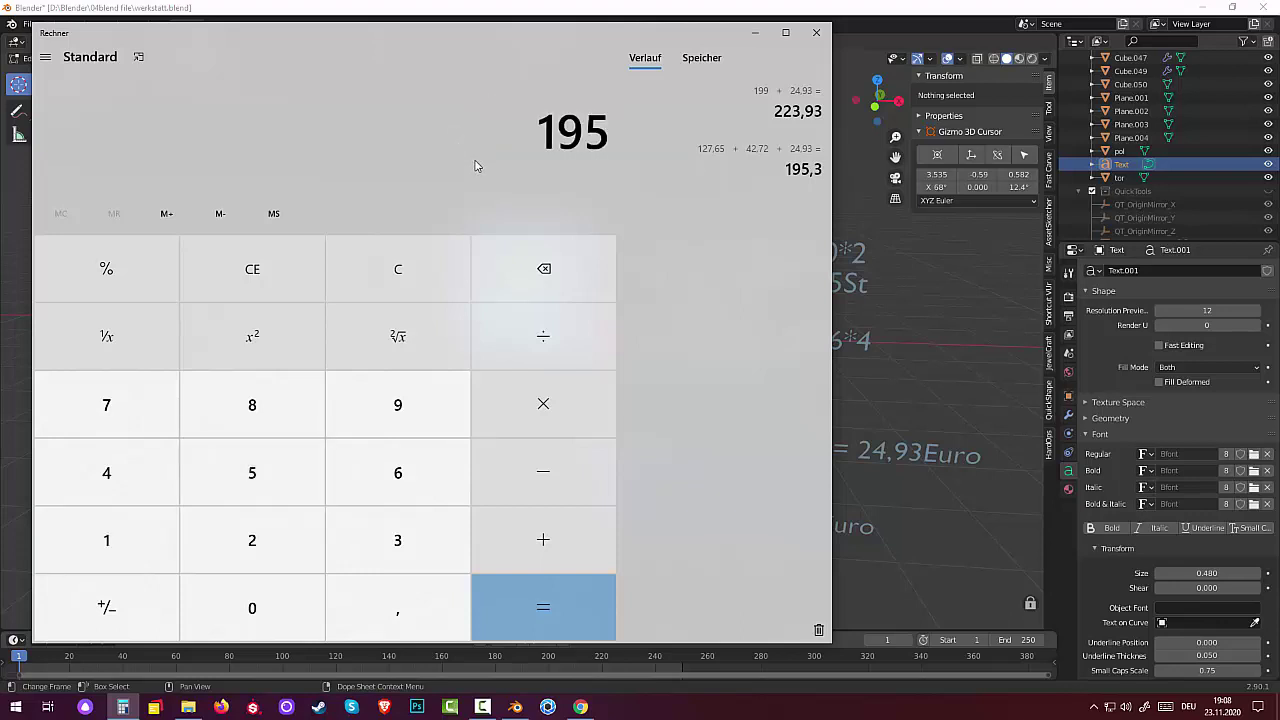
pyautogui.write(',')
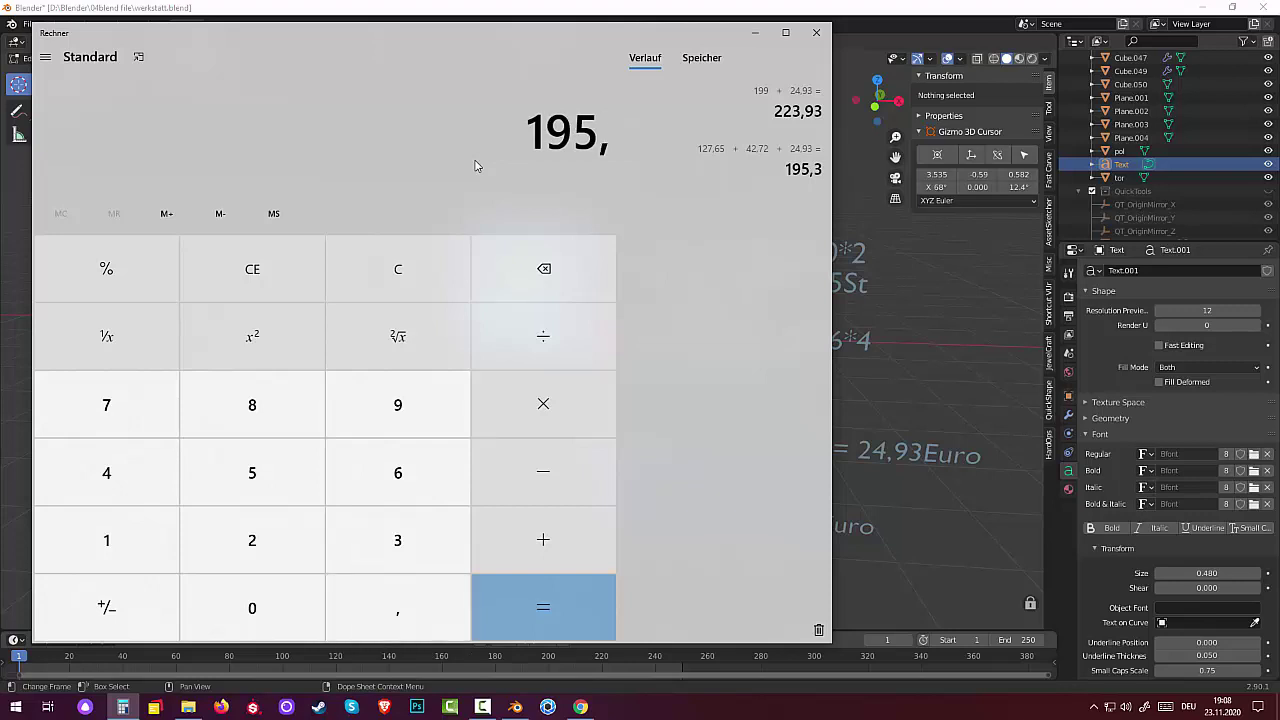
pyautogui.write('3')
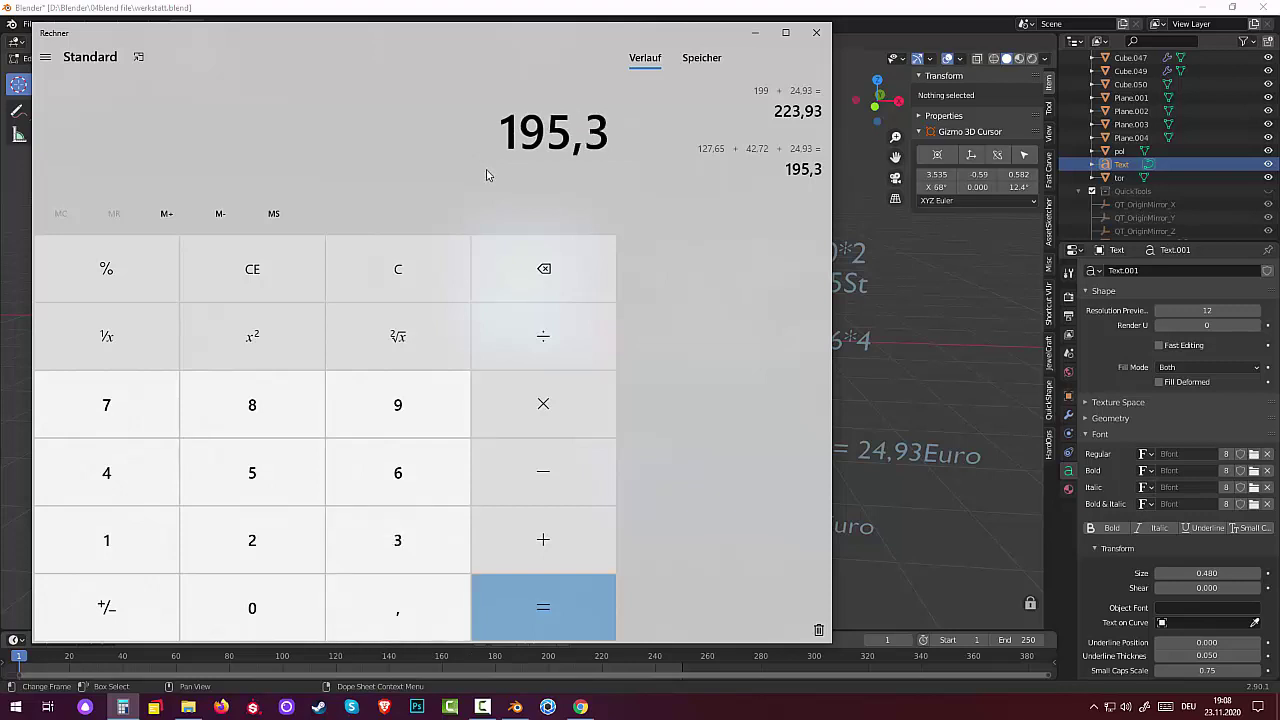
pyautogui.click(558, 545)
pyautogui.write('1')
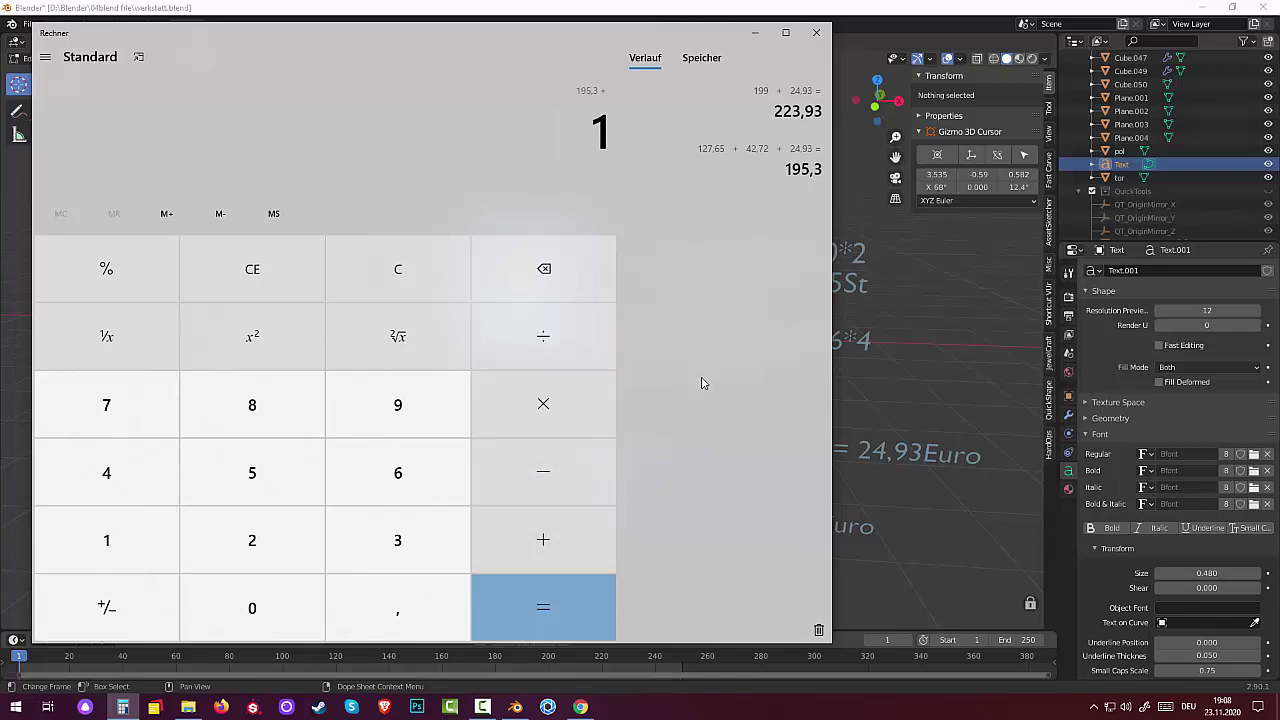
pyautogui.write('6,99')
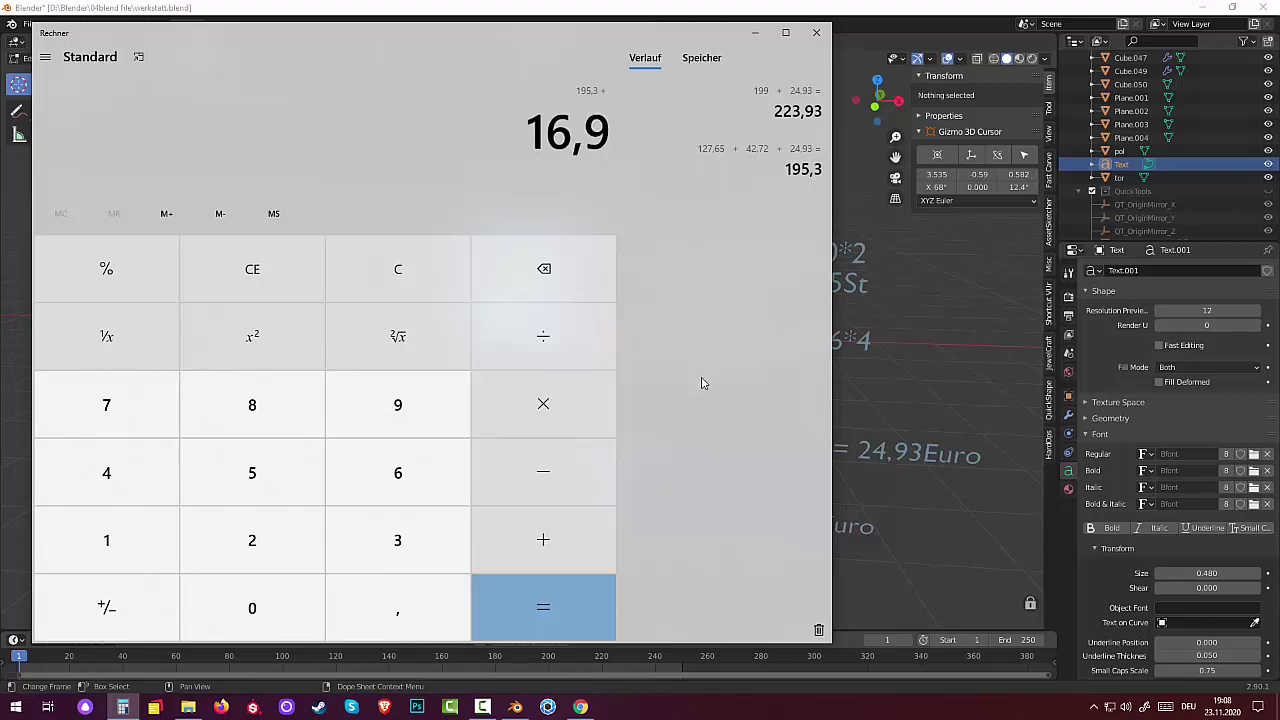
pyautogui.click(535, 607)
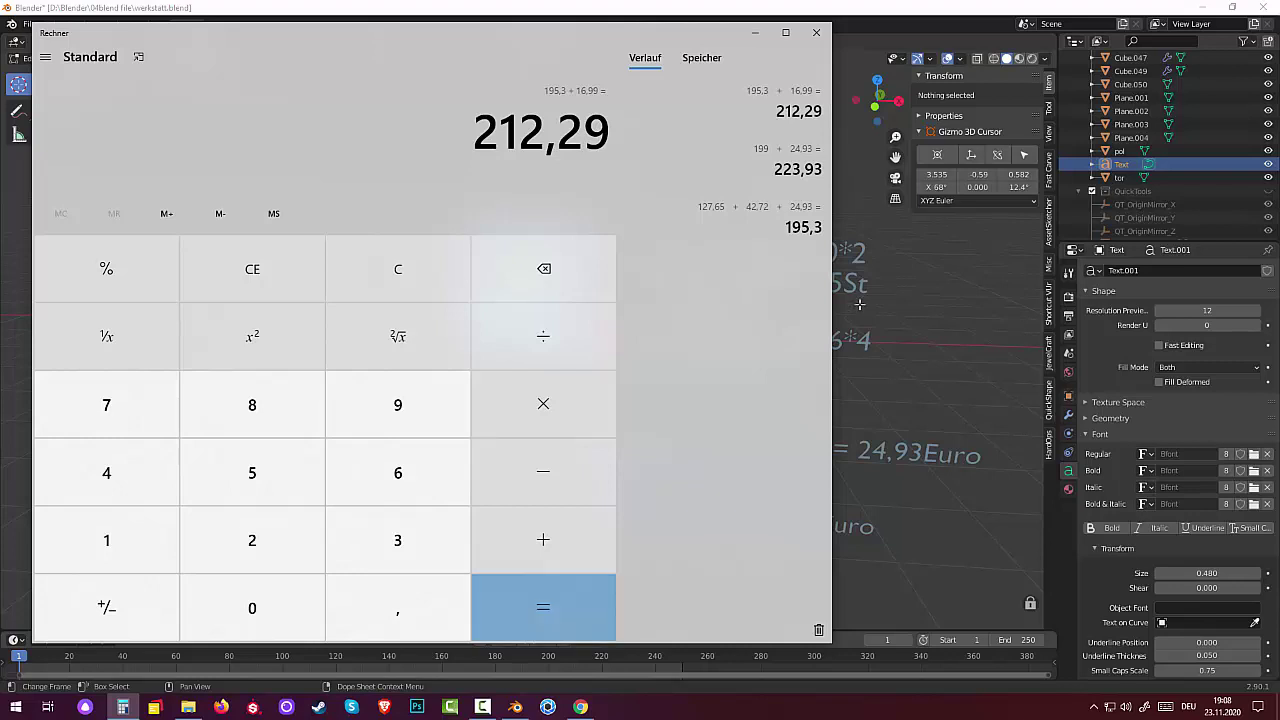
pyautogui.click(757, 37)
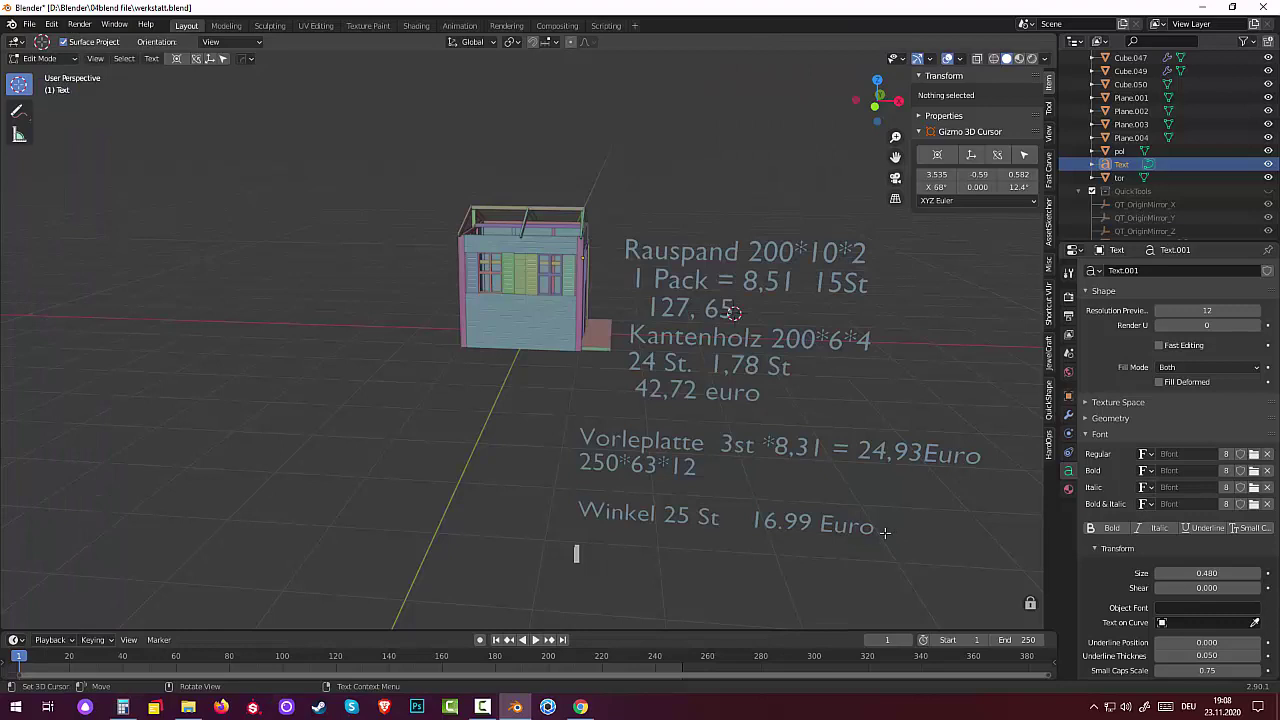
# Write the overall cost as "Gesammt: 212,99" on the last line and check it against the sum in the Windows calculator.
pyautogui.write('Gesammt')
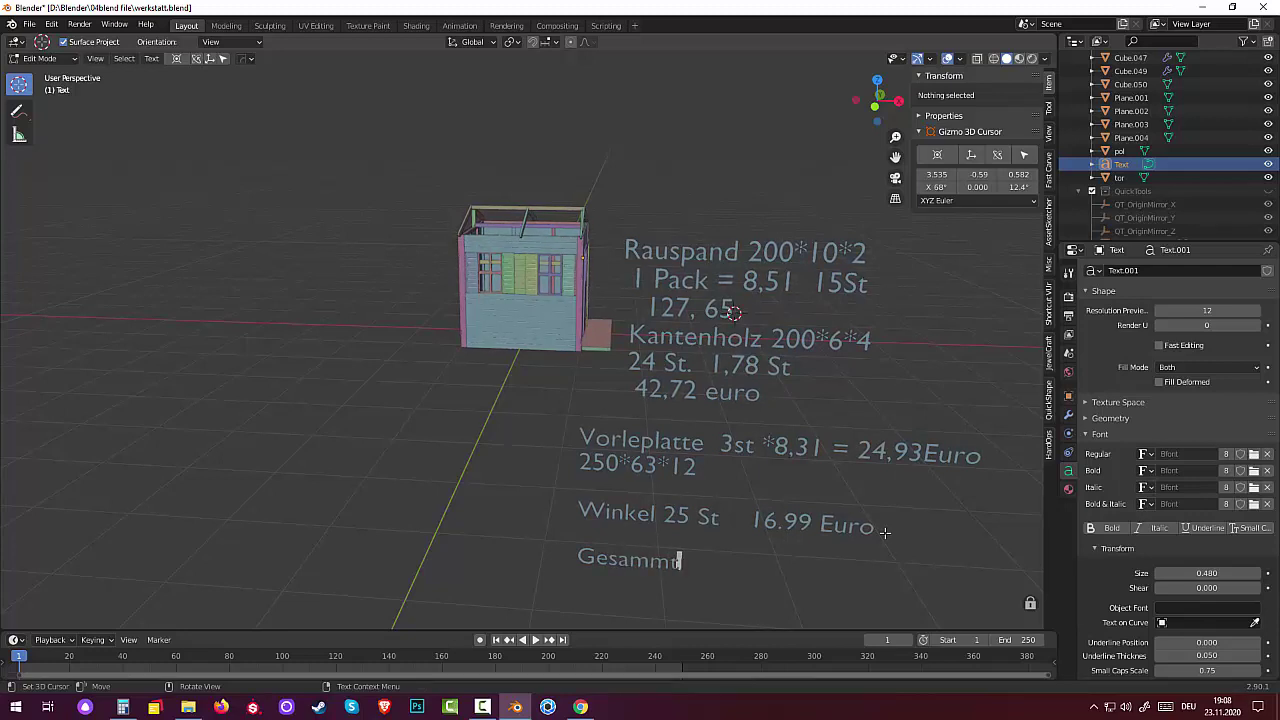
pyautogui.write(': 212,99')
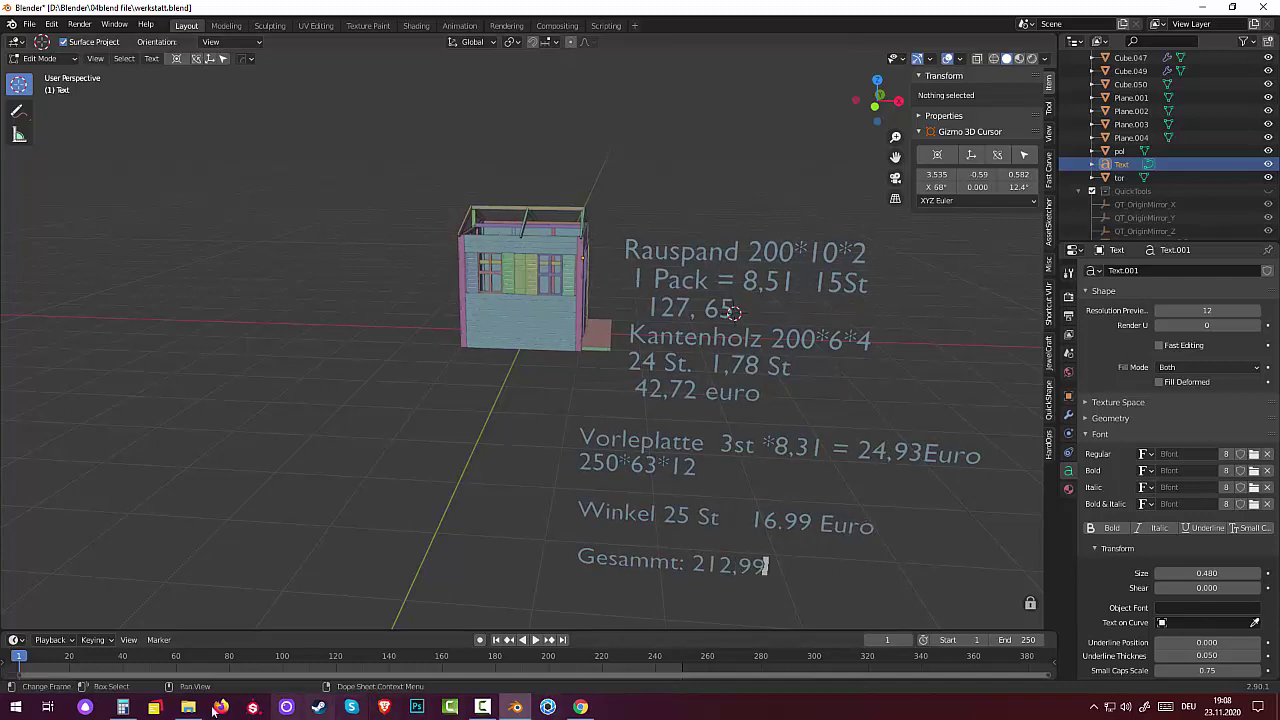
pyautogui.click(122, 707)
pyautogui.click(122, 707)
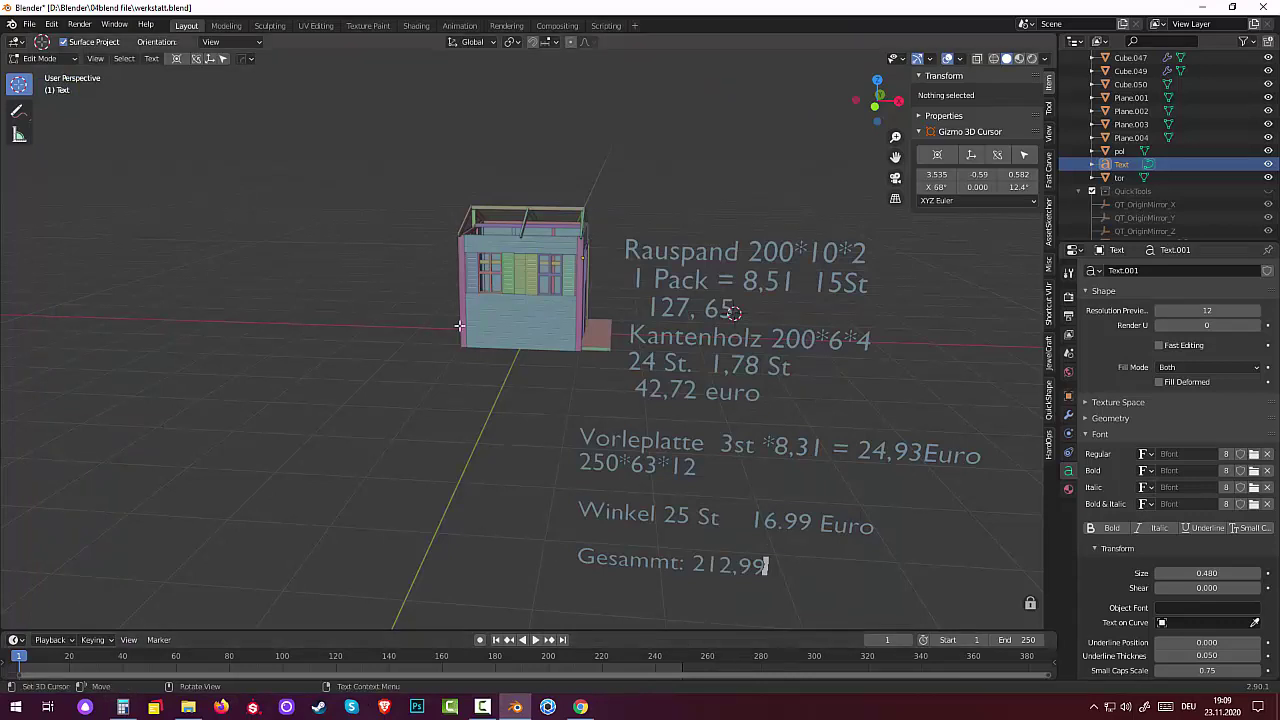
pyautogui.click(757, 565)
pyautogui.click(766, 566)
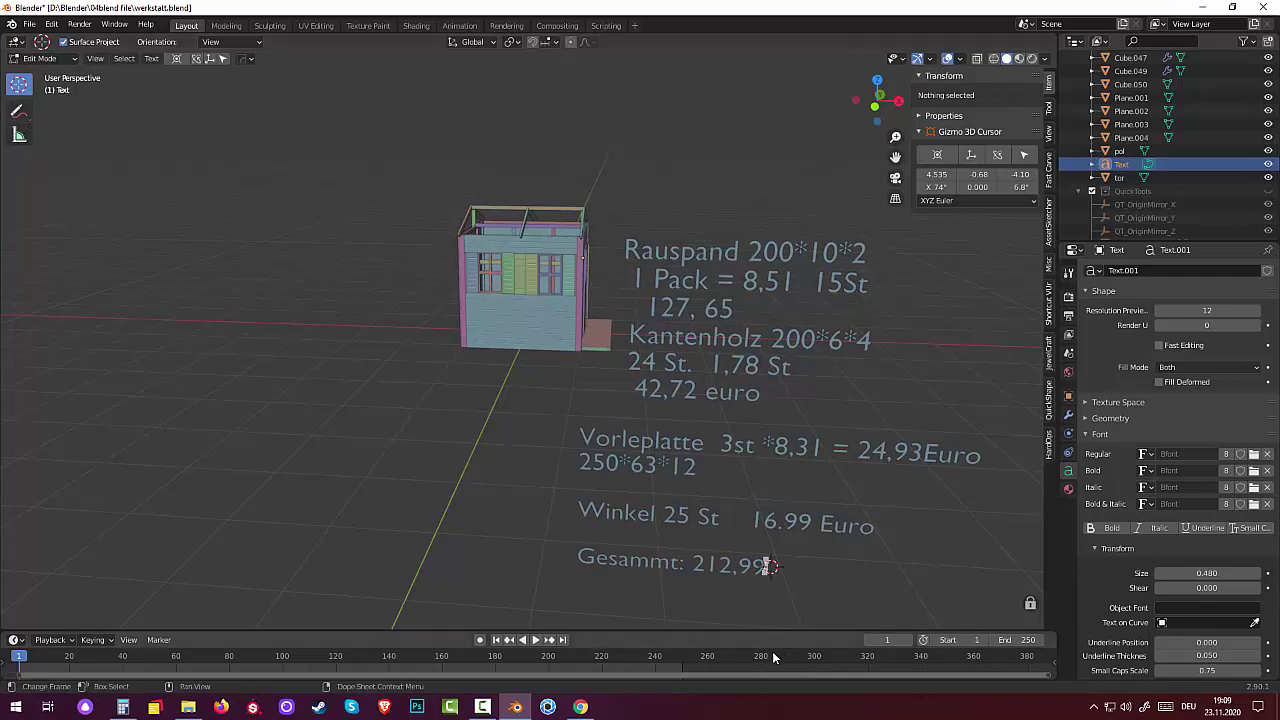
pyautogui.press('space')
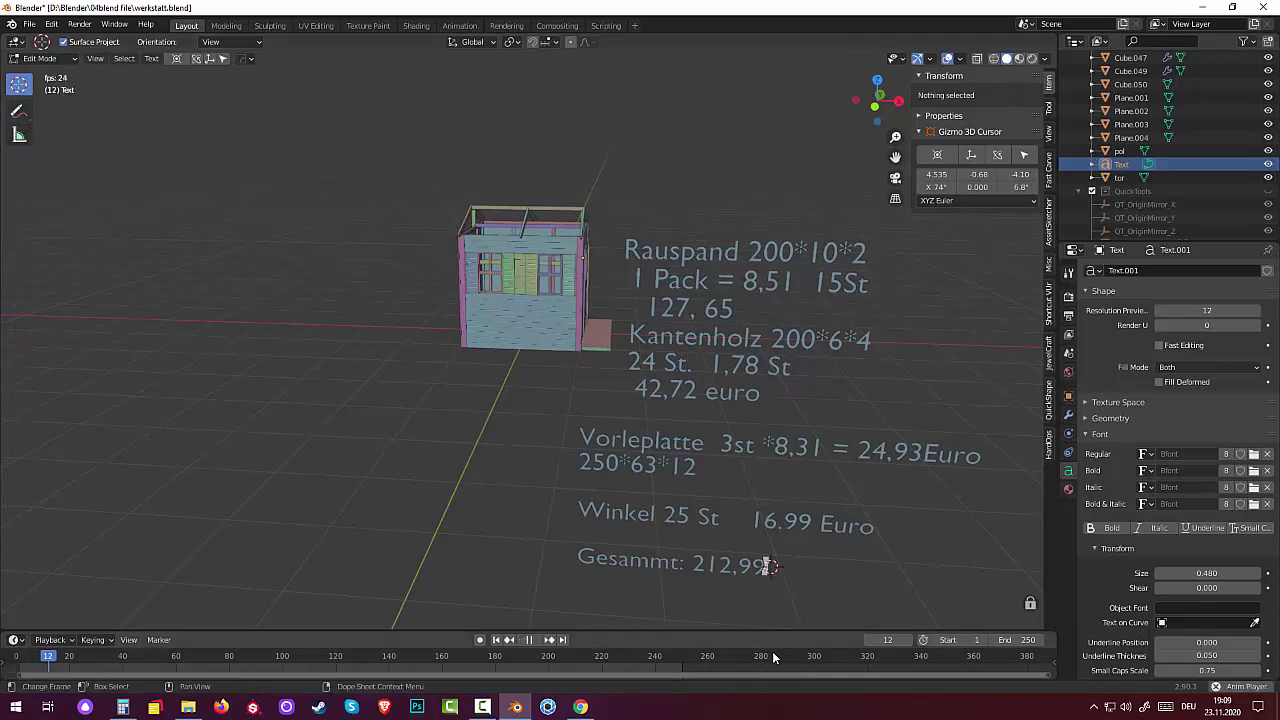
pyautogui.press('space')
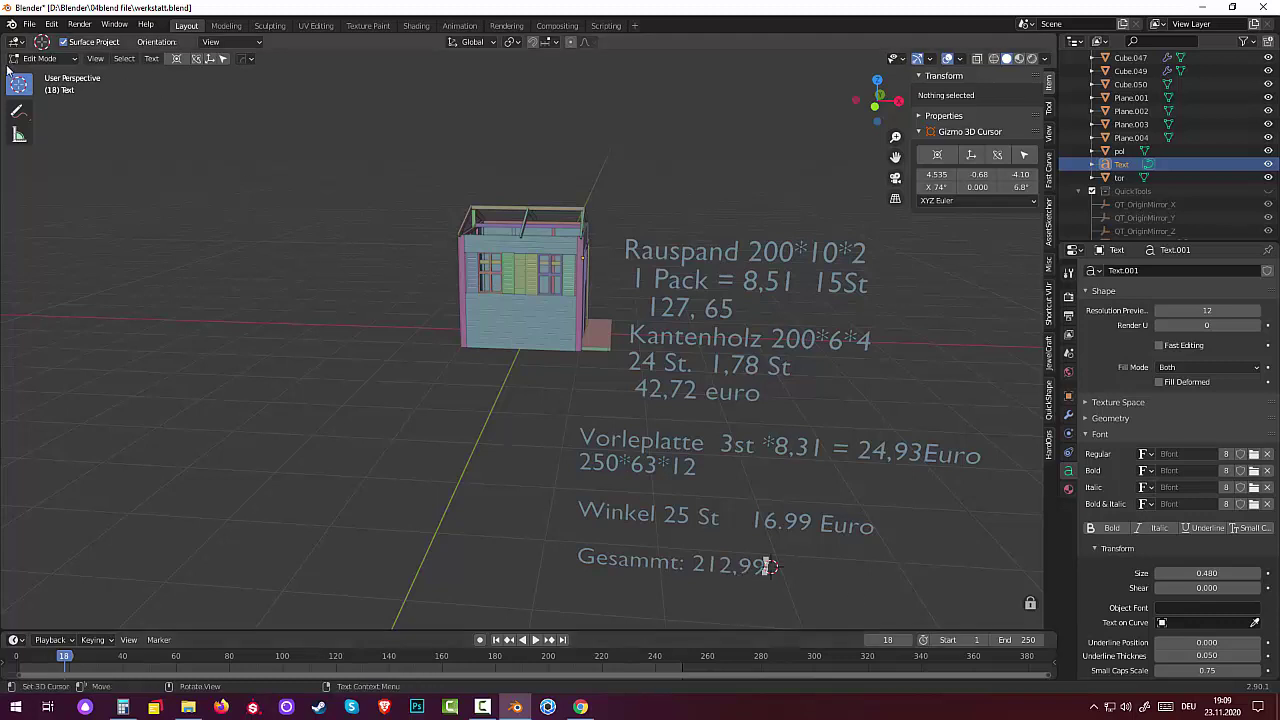
pyautogui.click(44, 58)
pyautogui.click(42, 70)
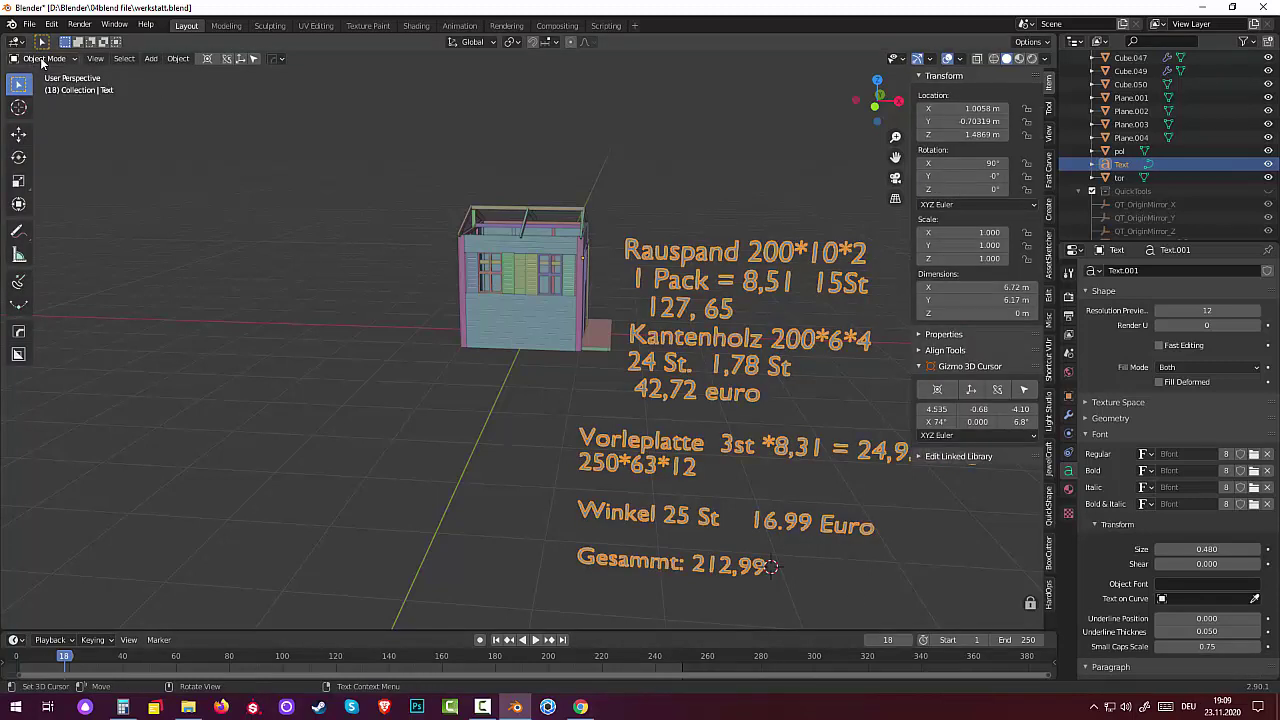
pyautogui.click(43, 60)
pyautogui.click(42, 88)
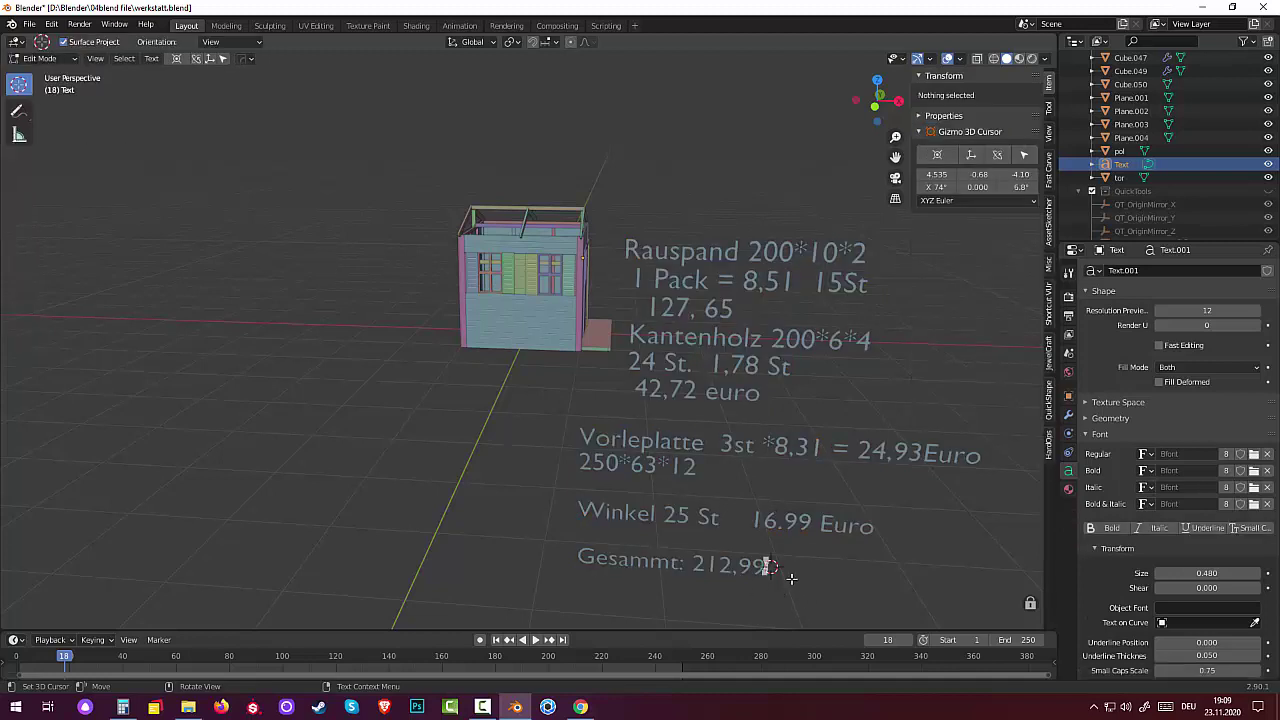
# Correct the amount on the Gesammt line to 212,29.
pyautogui.press('BackSpace')
pyautogui.press('BackSpace')
pyautogui.press('BackSpace')
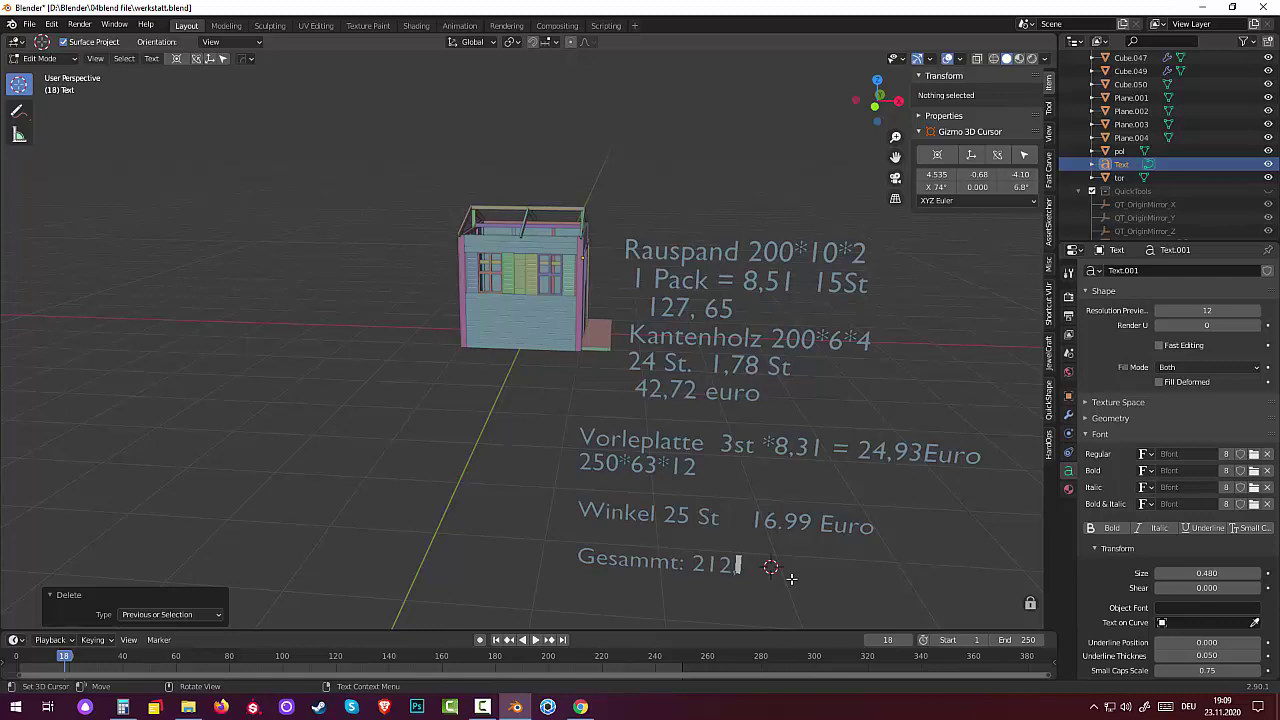
pyautogui.write(',29')
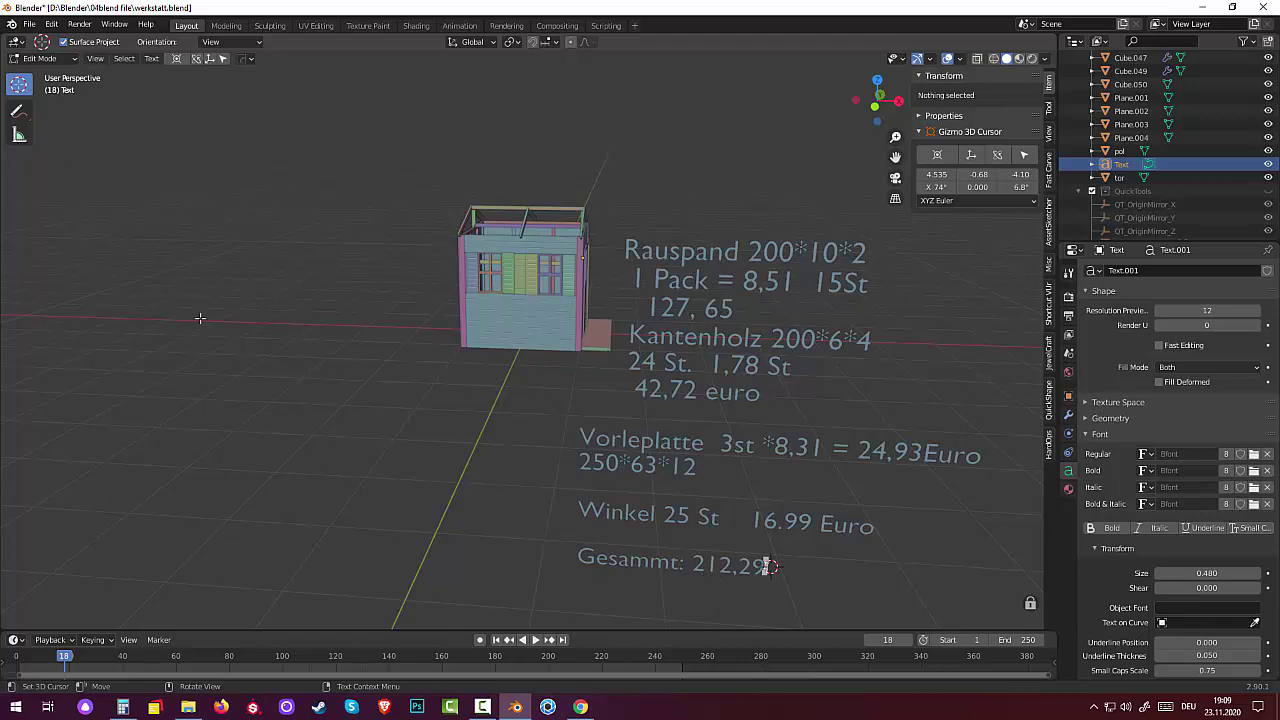
# Examine the shed model and the finished material cost list beside it from several angles and distances.
pyautogui.moveTo(504, 345)
pyautogui.mouseDown(button='middle')
pyautogui.moveTo(491, 309)
pyautogui.moveTo(486, 331)
pyautogui.moveTo(503, 338)
pyautogui.mouseUp(button='middle')
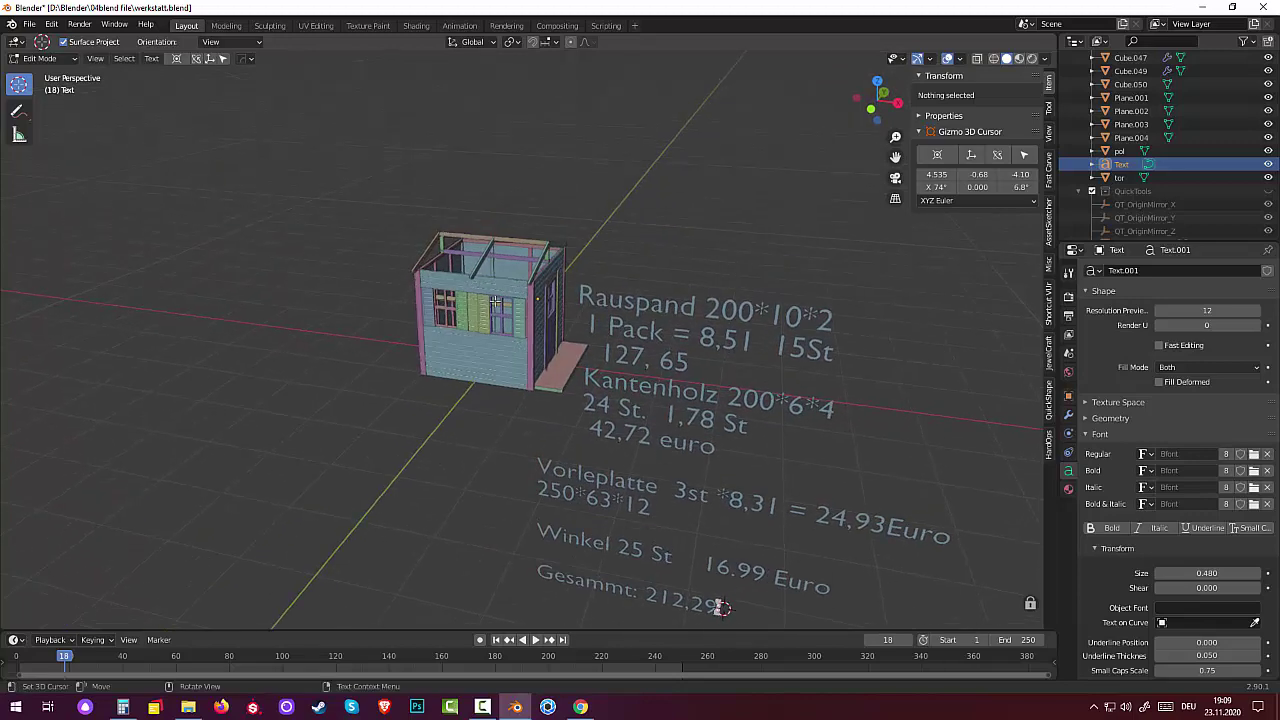
pyautogui.scroll(-3, 600, 392)
pyautogui.moveTo(603, 396); pyautogui.dragTo(700, 486, button='middle')
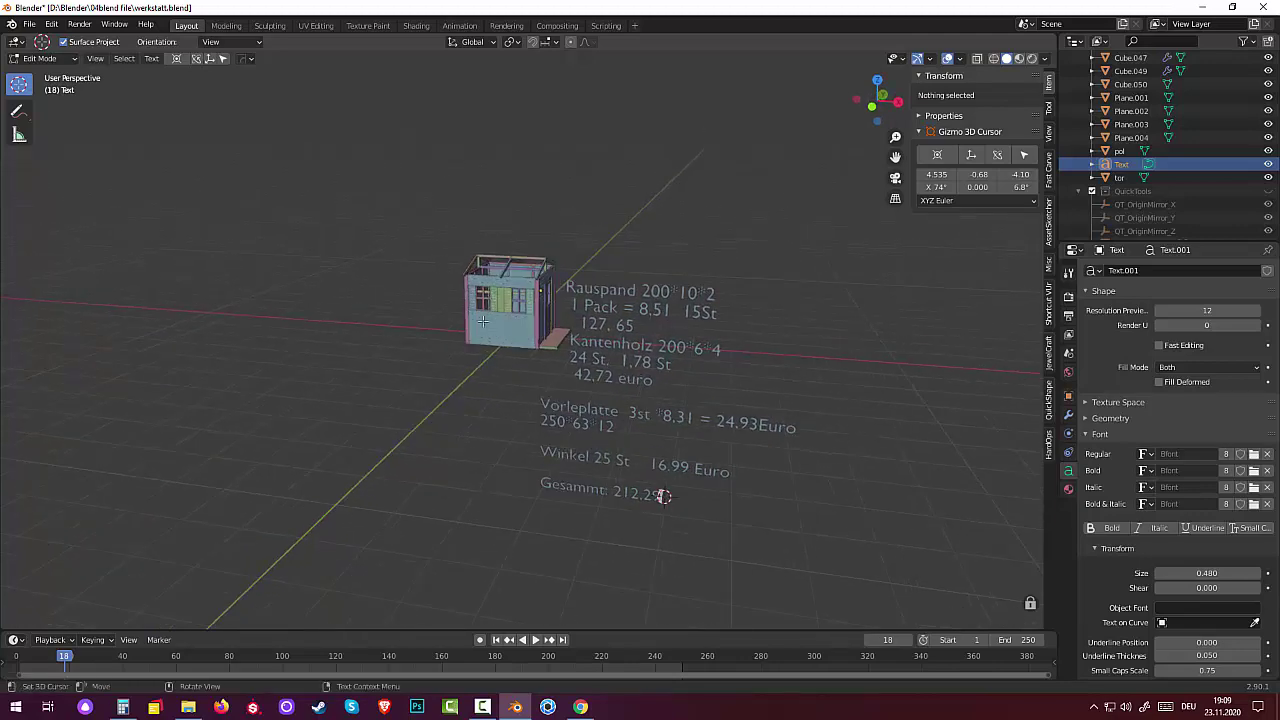
pyautogui.scroll(6, 479, 290)
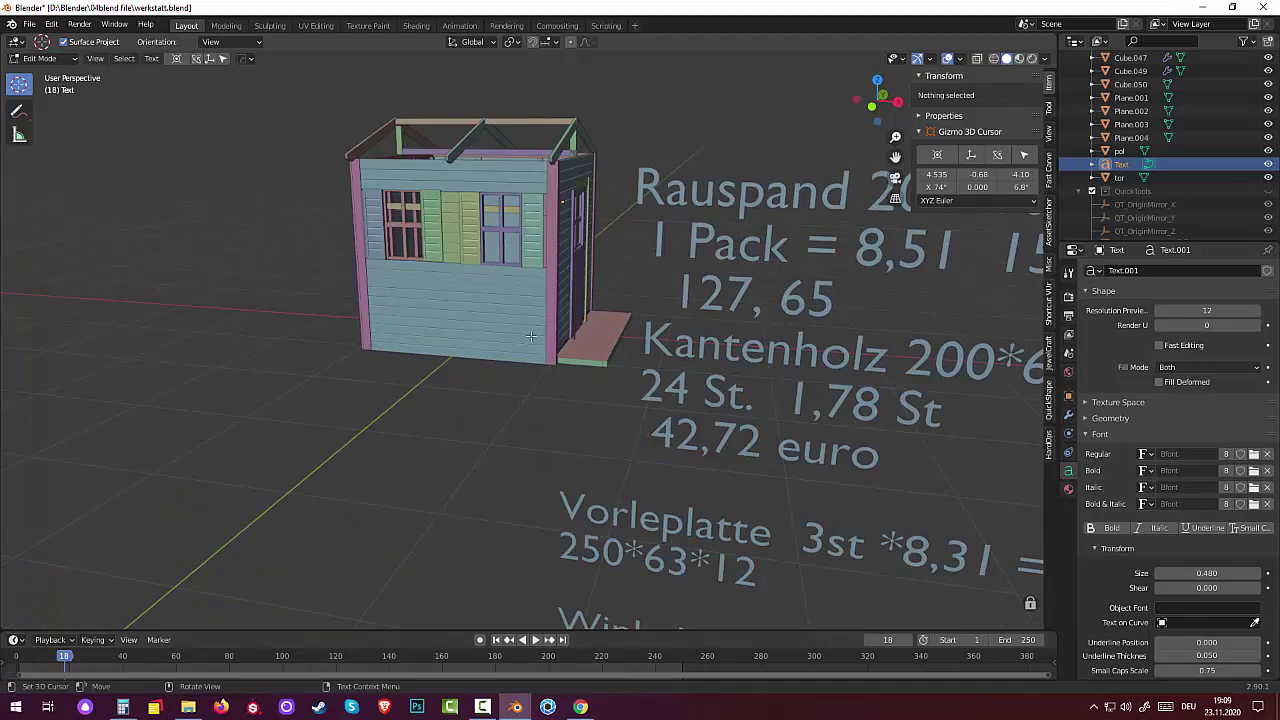
pyautogui.scroll(-5, 688, 418)
pyautogui.moveTo(688, 418); pyautogui.dragTo(687, 413, button='middle')
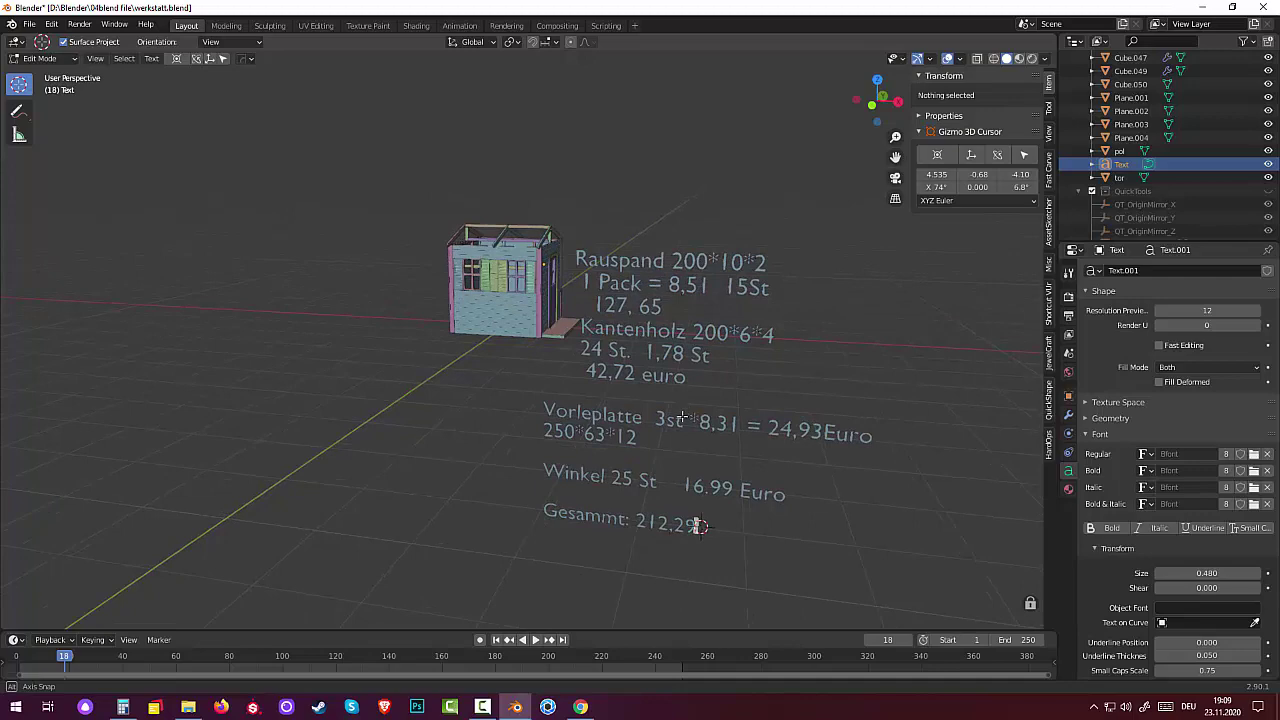
pyautogui.moveTo(683, 417); pyautogui.dragTo(670, 421, button='middle')
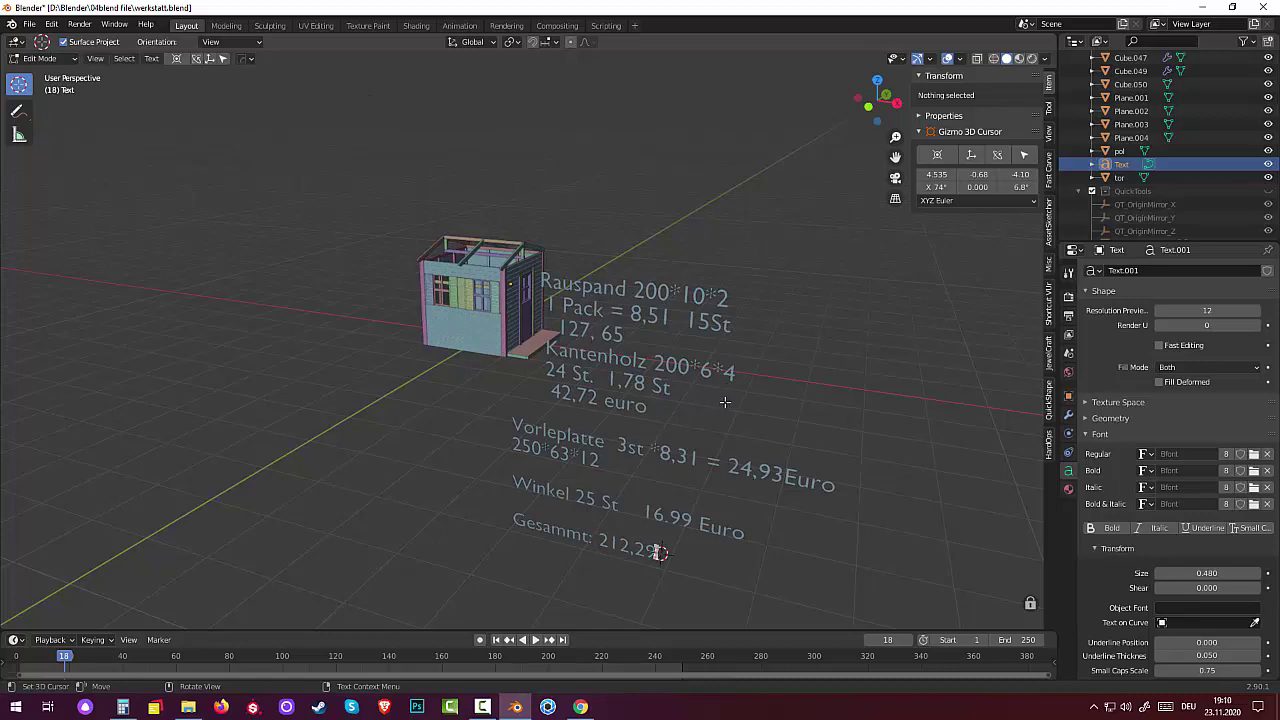
pyautogui.scroll(-3, 725, 402)
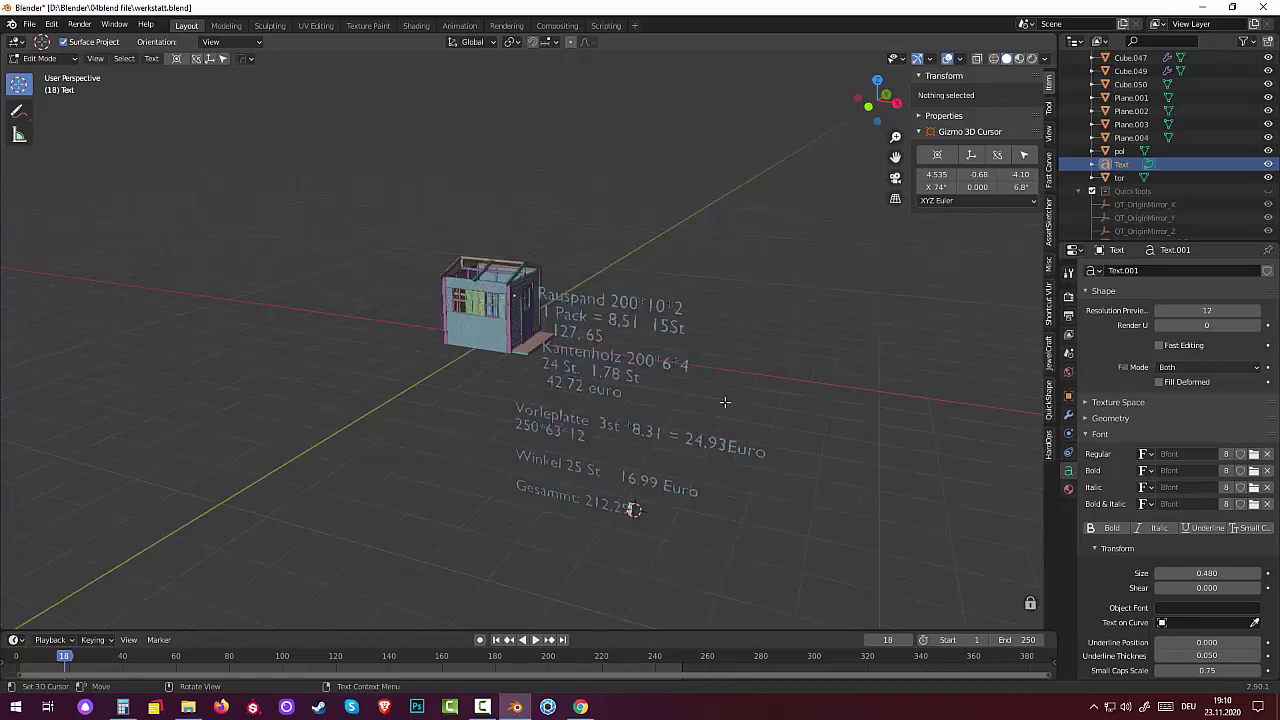
pyautogui.moveTo(725, 402); pyautogui.dragTo(620, 414, button='middle')
pyautogui.scroll(8, 510, 410)
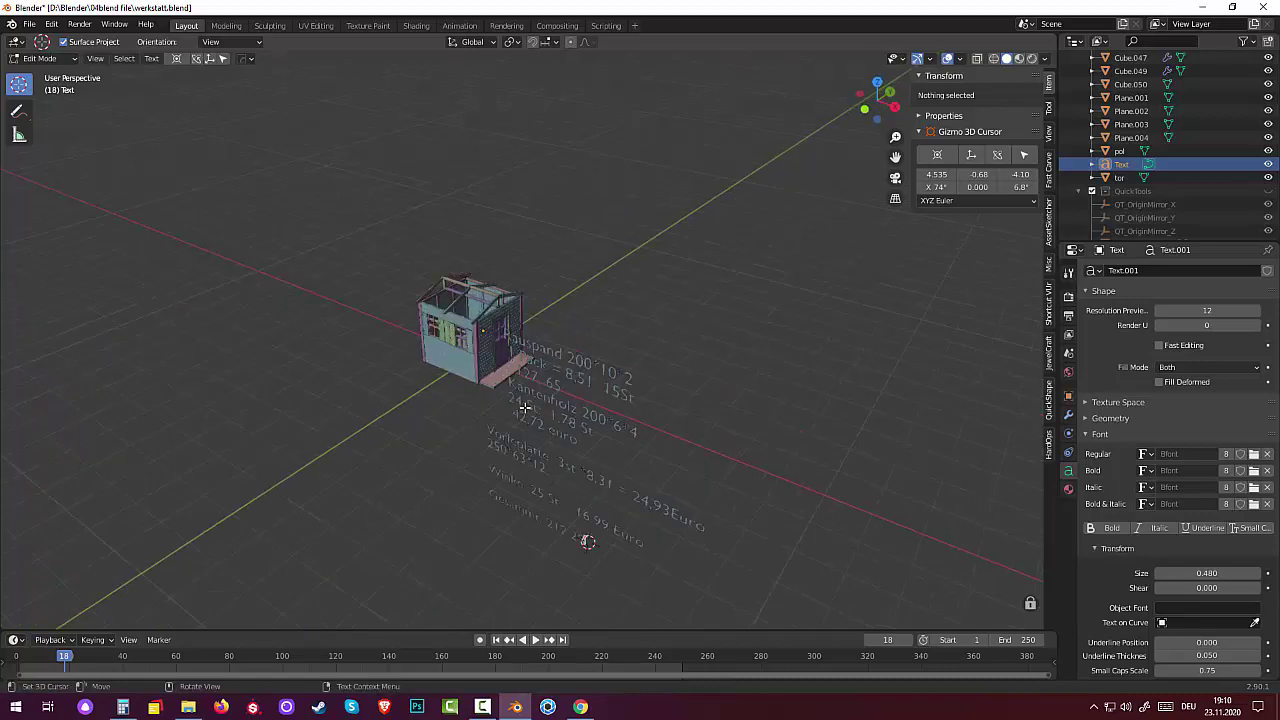
pyautogui.moveTo(524, 407); pyautogui.dragTo(567, 378, button='middle')
pyautogui.scroll(-5, 546, 380)
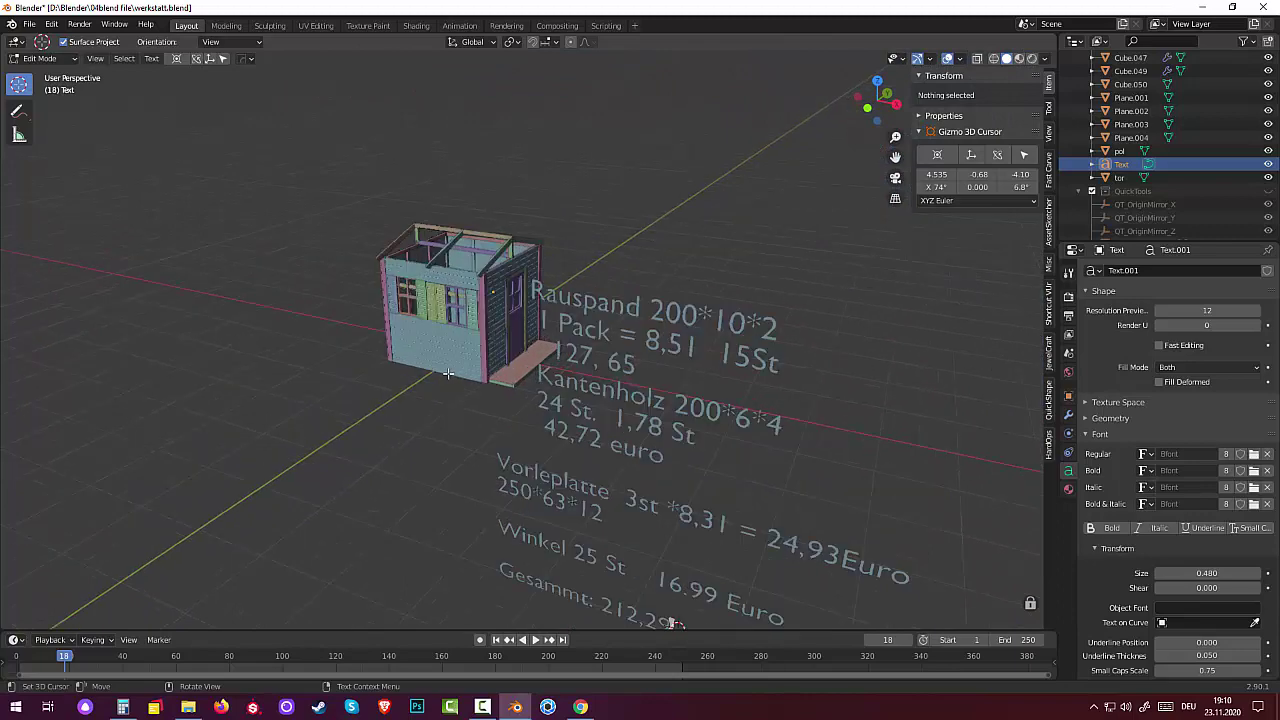
pyautogui.scroll(6, 482, 386)
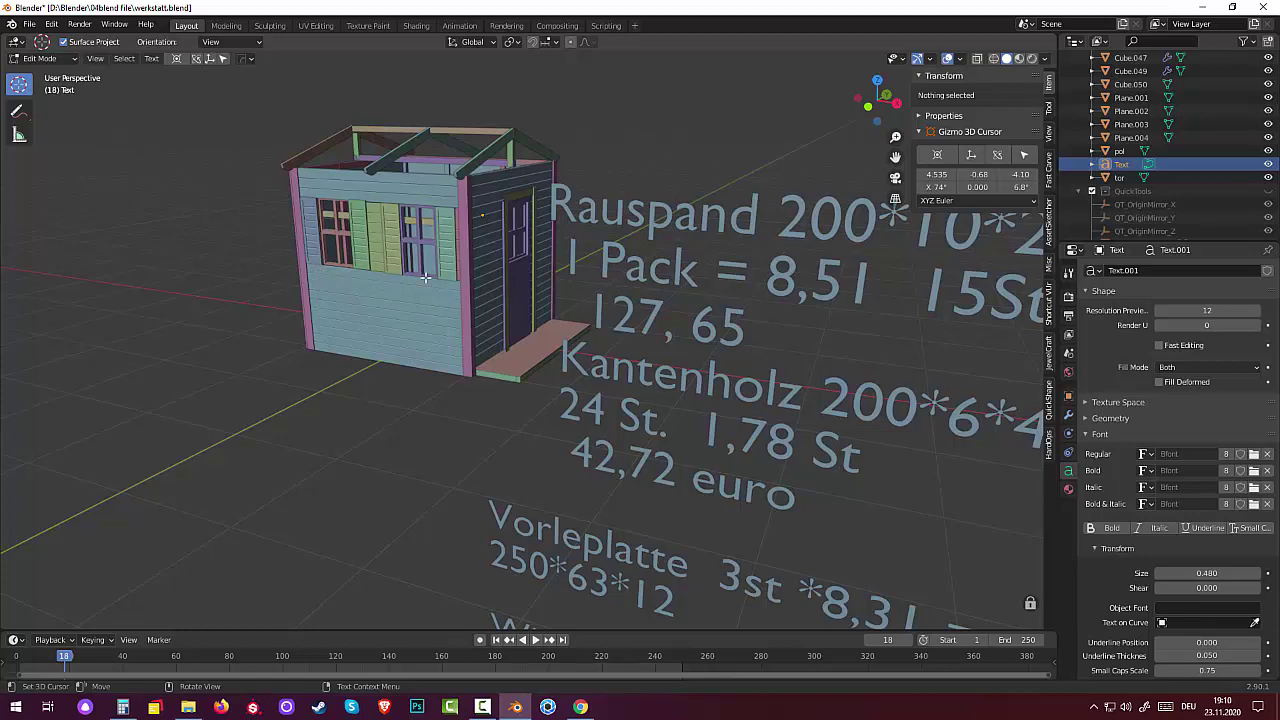
pyautogui.moveTo(370, 319); pyautogui.dragTo(455, 325, button='middle')
pyautogui.scroll(-4, 415, 302)
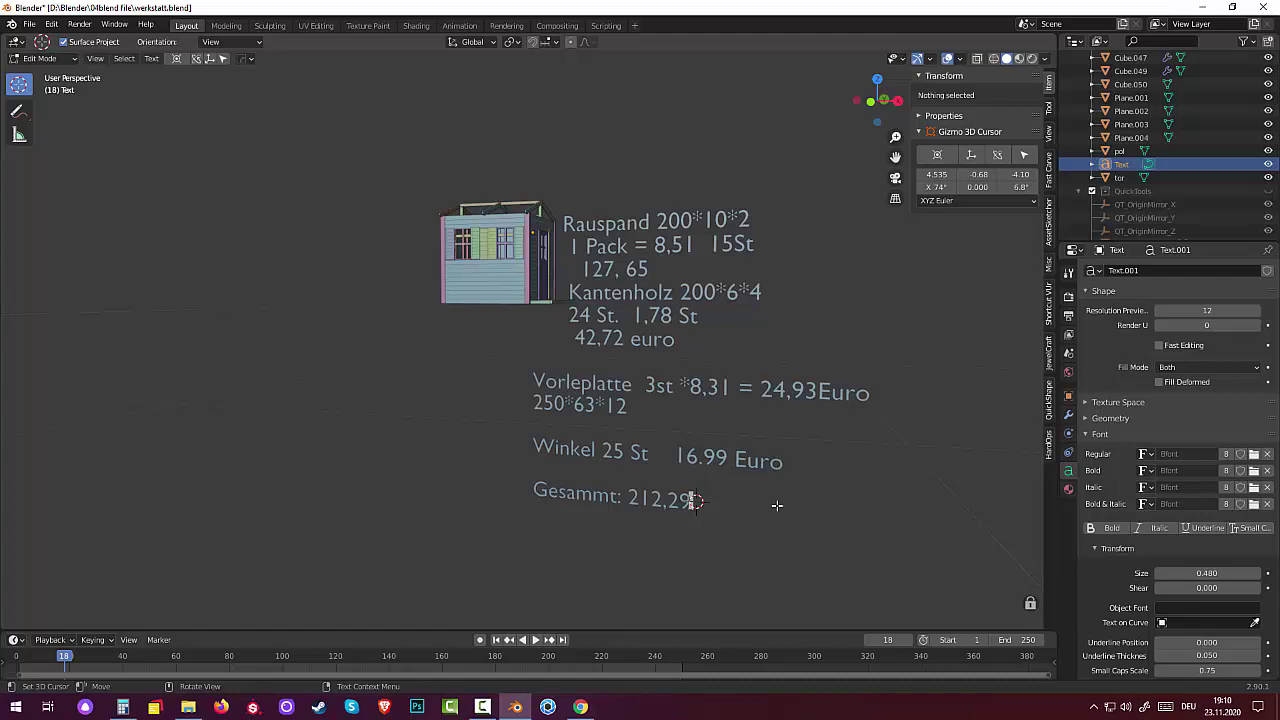
pyautogui.moveTo(778, 504); pyautogui.dragTo(600, 430, button='middle')
pyautogui.scroll(4, 572, 412)
pyautogui.scroll(-6, 569, 411)
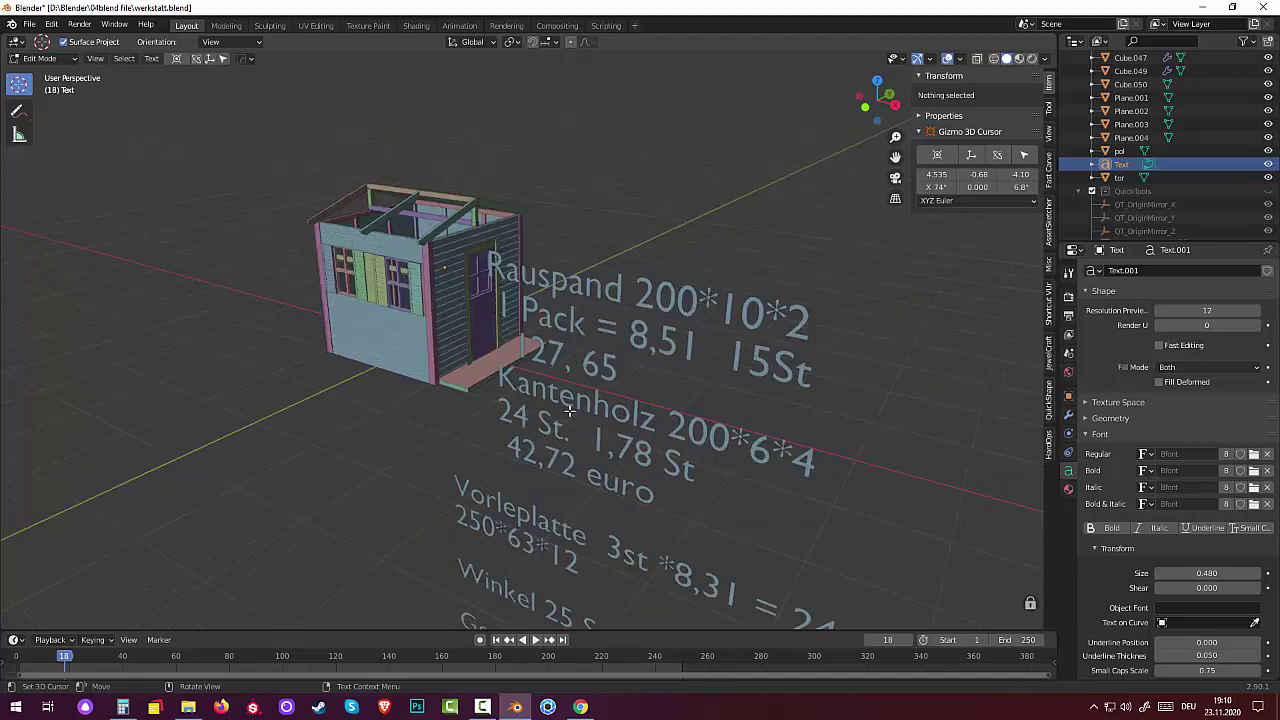
pyautogui.moveTo(588, 399); pyautogui.dragTo(588, 406, button='middle')
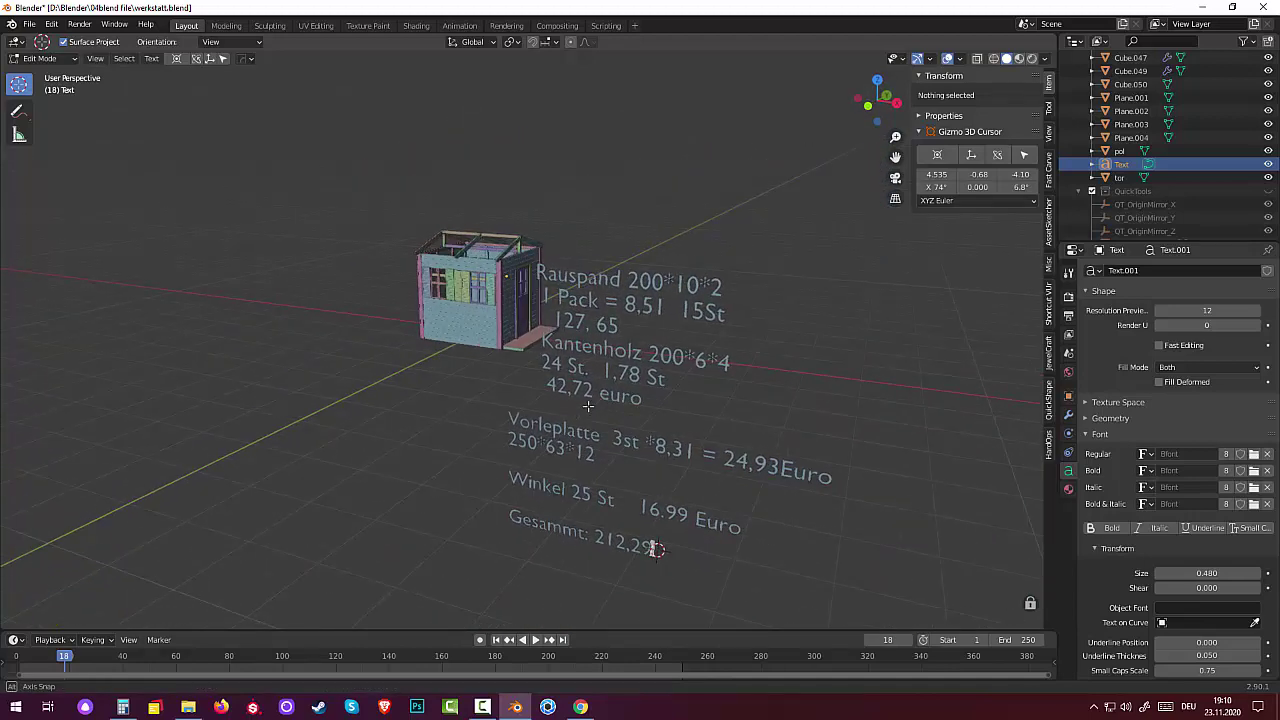
pyautogui.scroll(5, 570, 406)
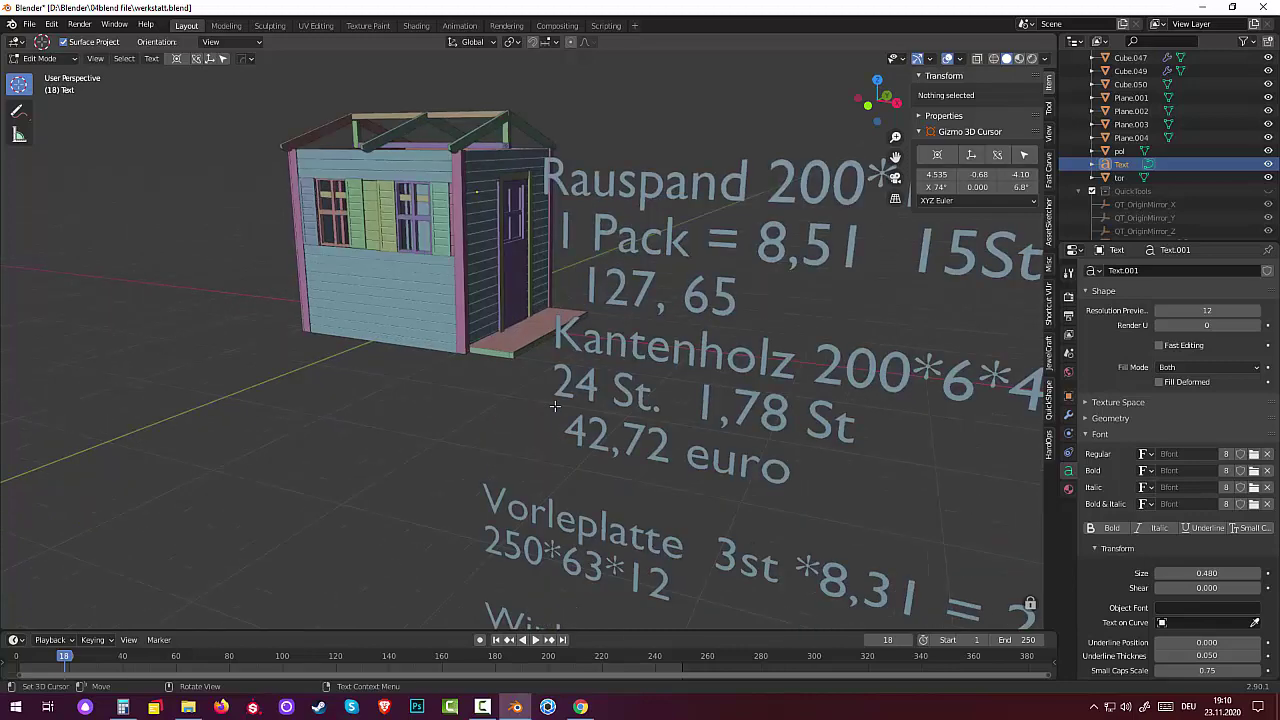
pyautogui.scroll(-4, 555, 405)
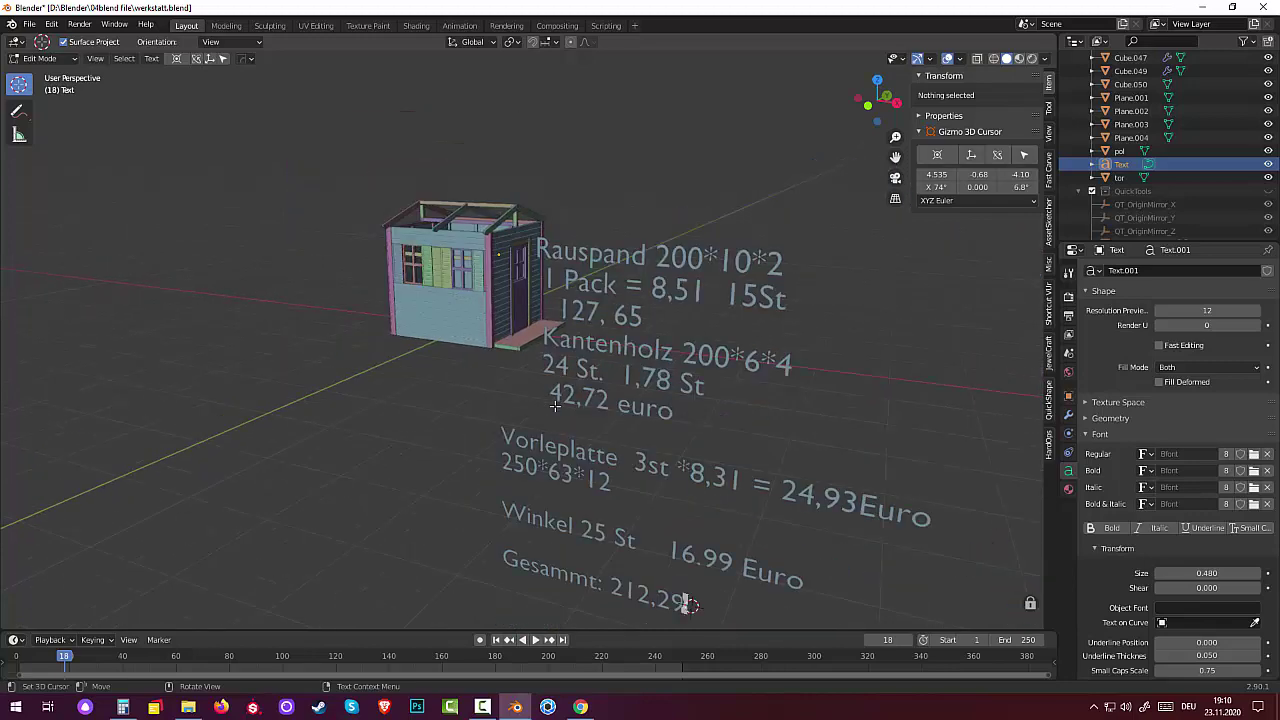
pyautogui.scroll(-2, 555, 405)
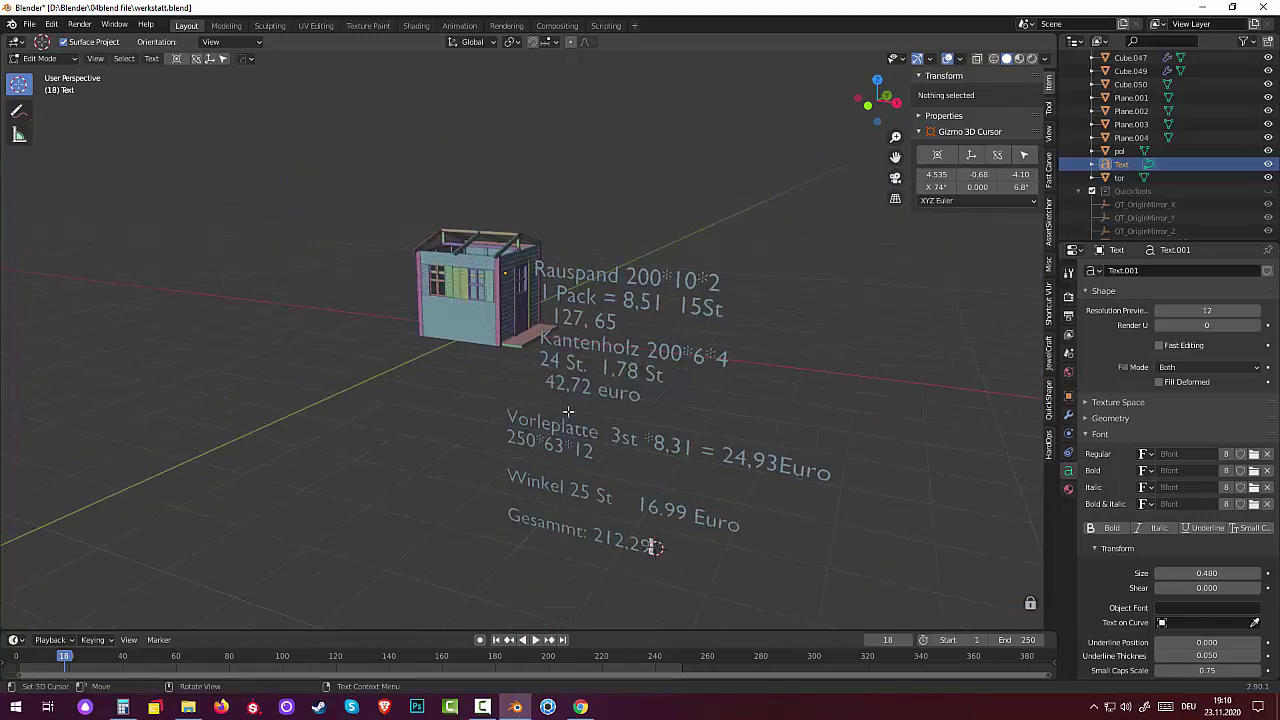
pyautogui.moveTo(678, 432)
pyautogui.mouseDown(button='middle')
pyautogui.moveTo(711, 408)
pyautogui.moveTo(675, 424)
pyautogui.mouseUp(button='middle')
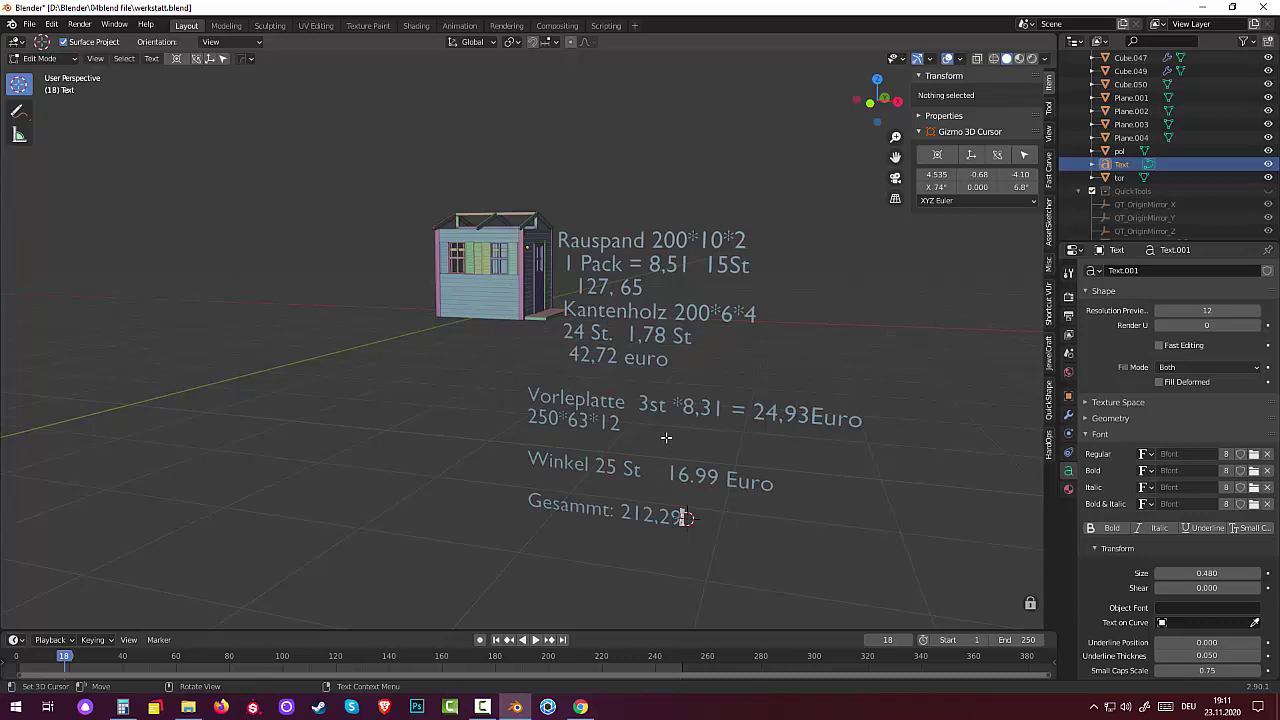
pyautogui.scroll(2, 665, 441)
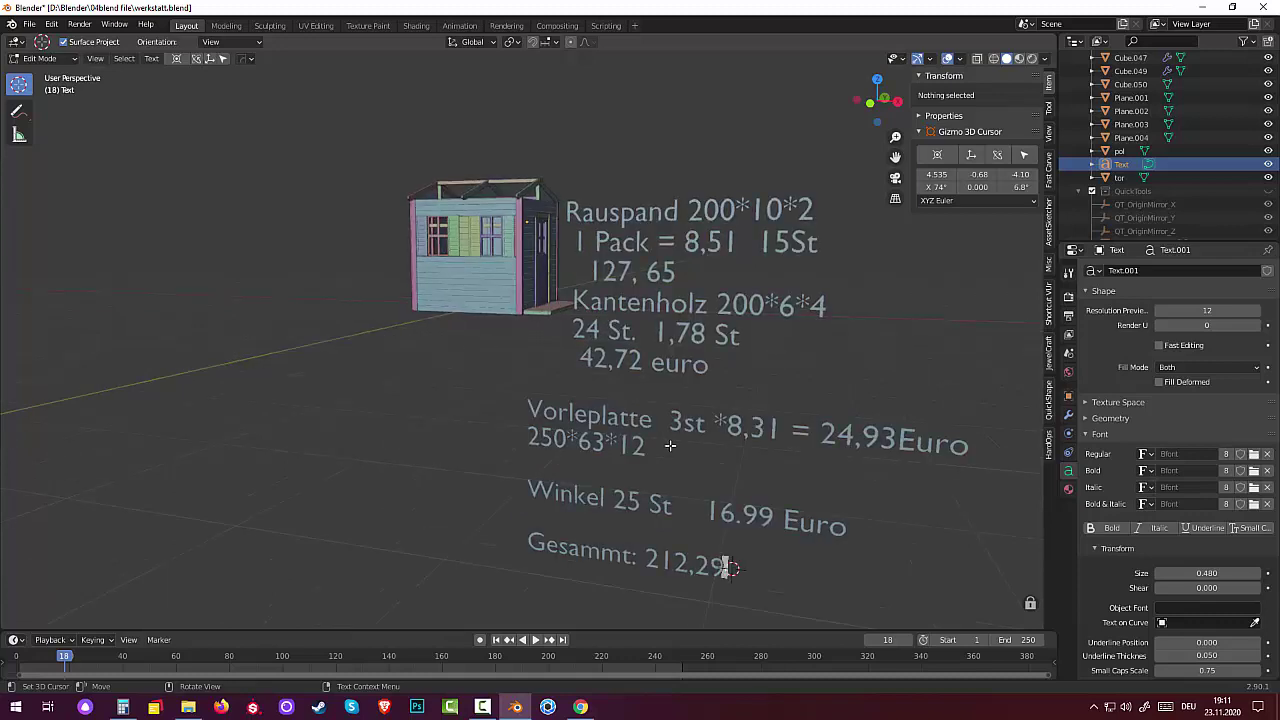